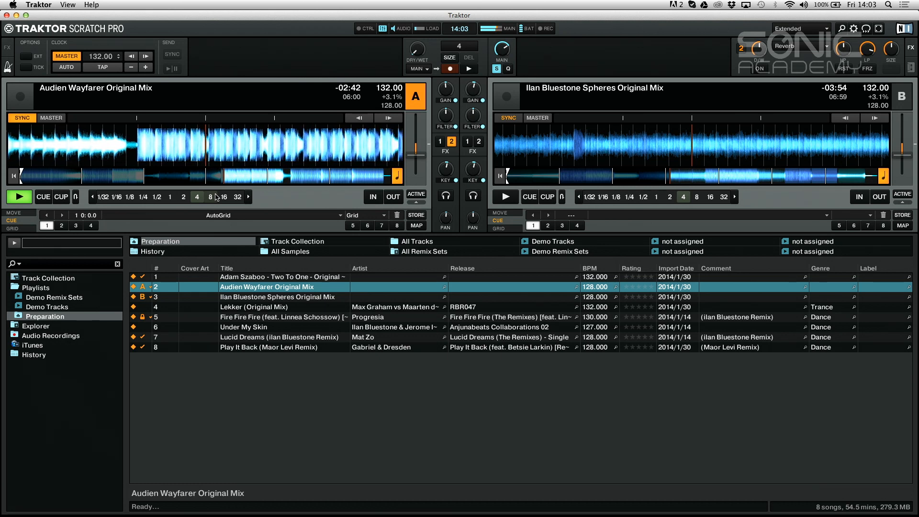
Stop deck A, load "Two To One - Original Vocal Mix" onto deck B and audition it from partway through
click(17, 195)
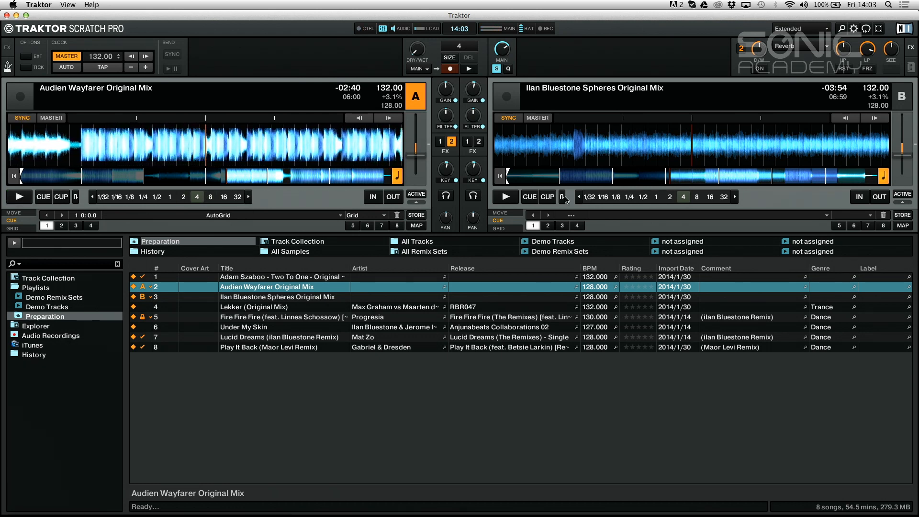
click(284, 278)
drag(283, 278, 645, 159)
click(637, 176)
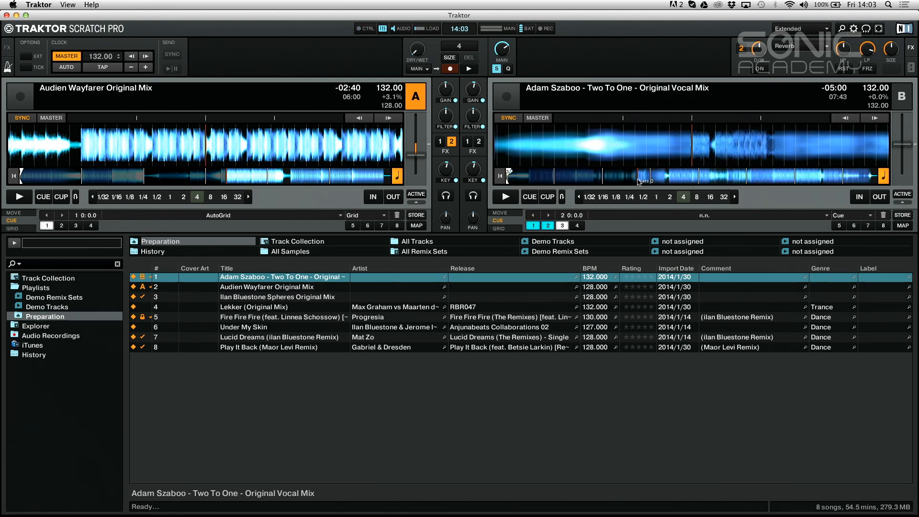
click(506, 197)
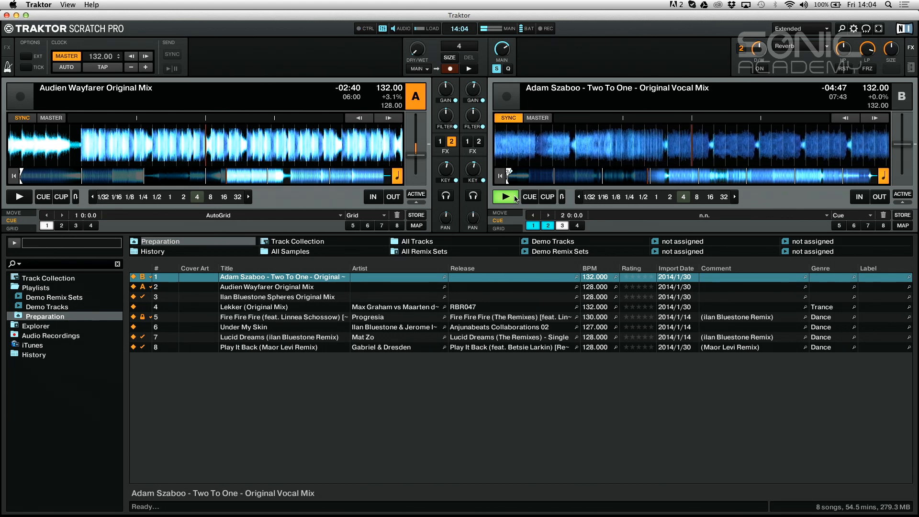
click(506, 197)
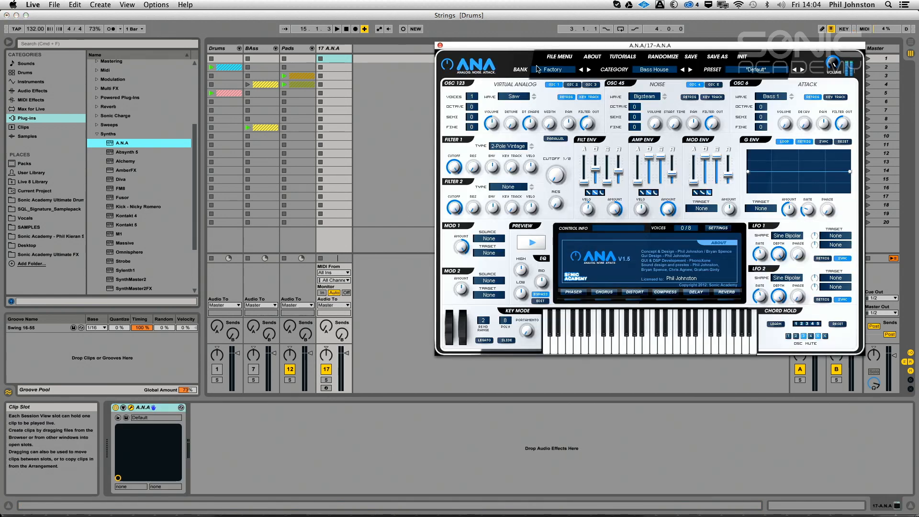
Switch to Ableton Live and raise the voices of ANA's first oscillator to 8, keeping the Saw wave
drag(471, 97, 490, 2)
drag(468, 97, 476, 28)
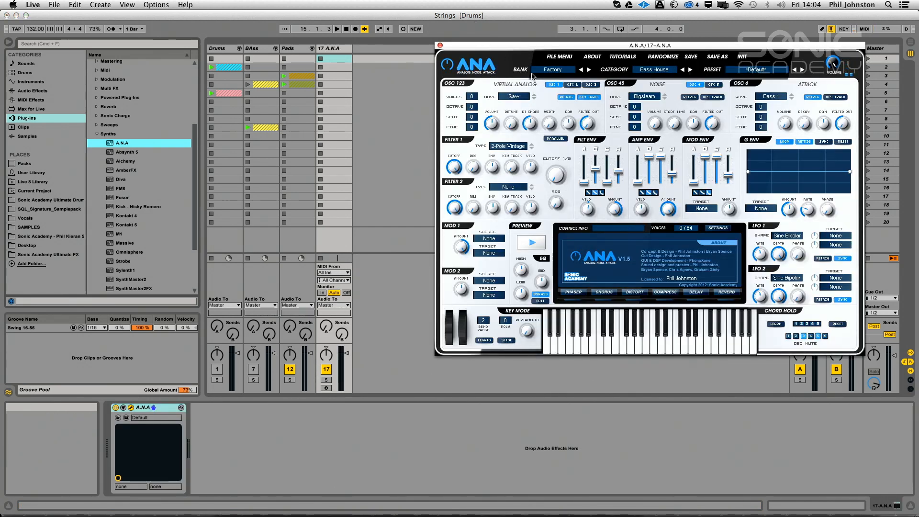
click(517, 99)
click(519, 96)
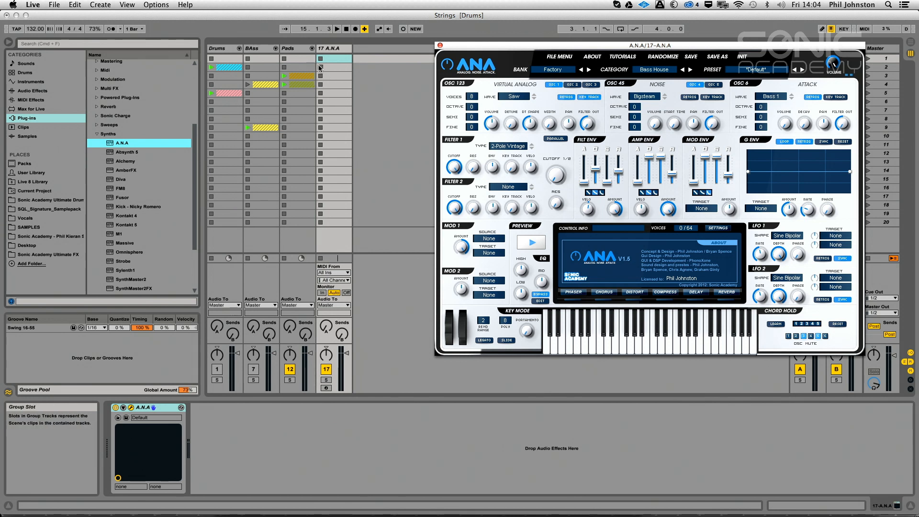
Copy the 12-A.N.A clip from the Light Pad track in the Pads group into the second slot of track 17 A.N.A
click(313, 47)
click(313, 47)
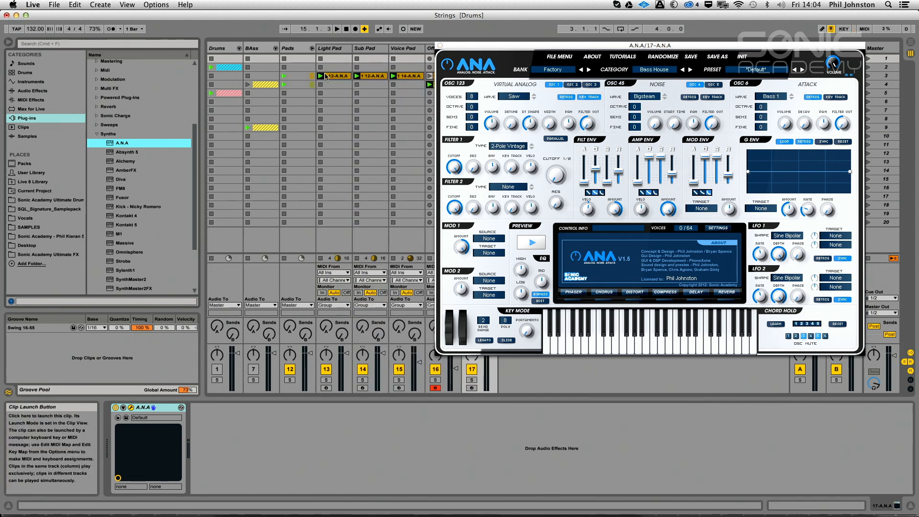
drag(468, 46, 547, 50)
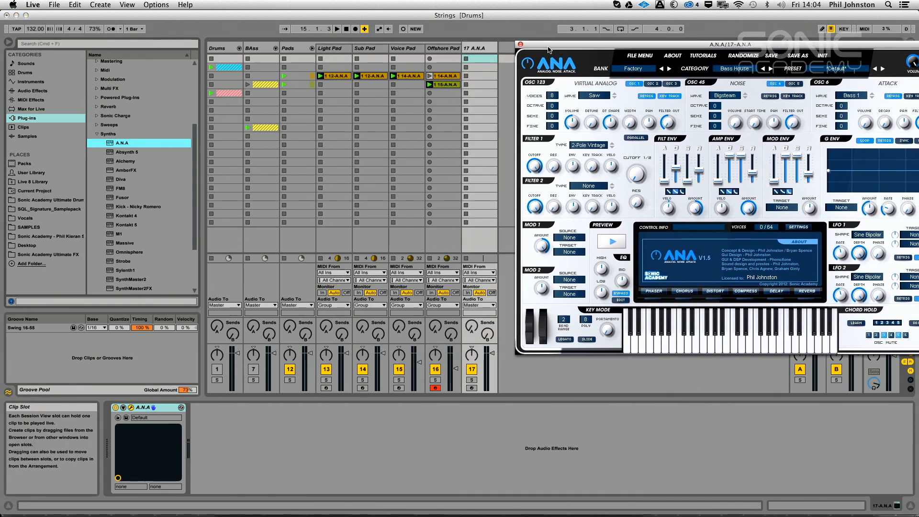
drag(329, 76, 481, 71)
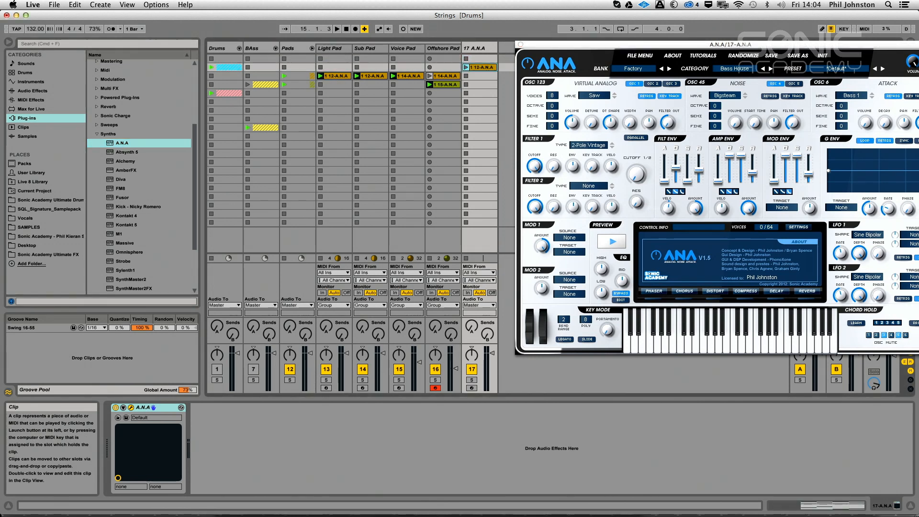
click(313, 47)
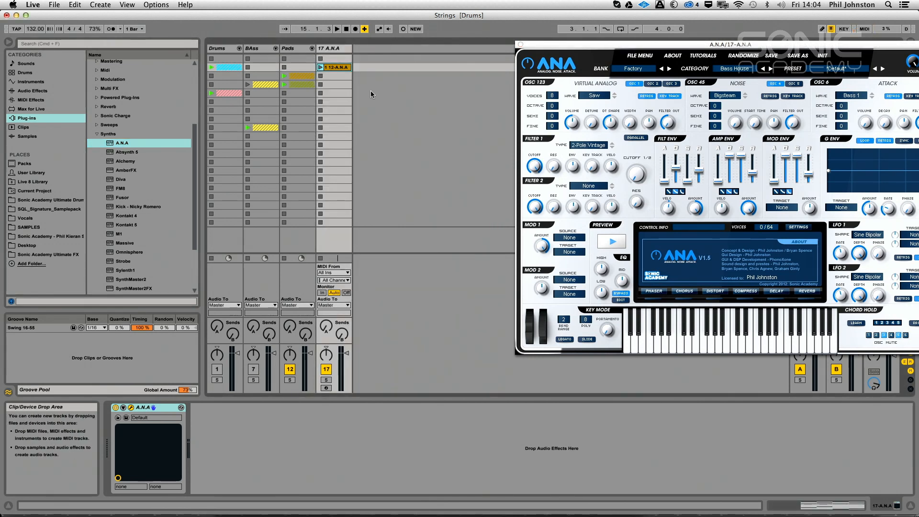
Solo the 17 A.N.A track, launch its copied clip and lower the track volume while auditioning the sound
click(326, 380)
key(space)
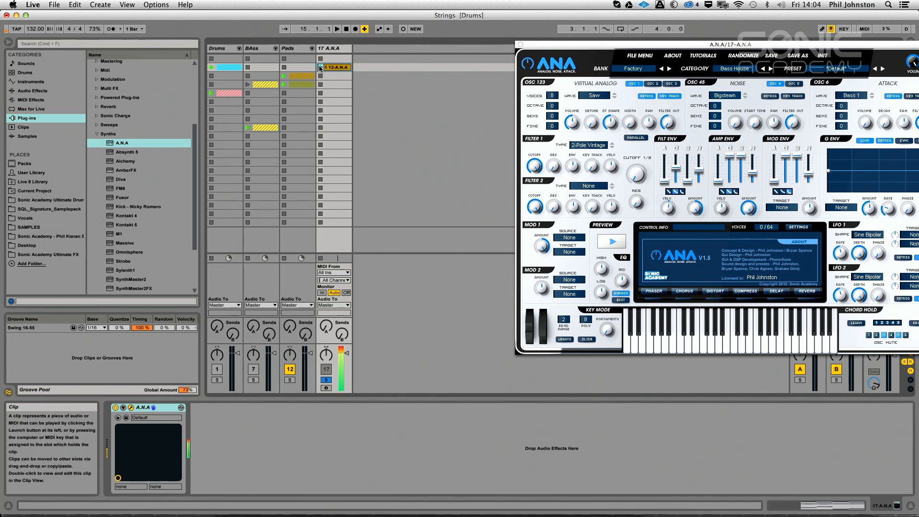
drag(348, 369, 346, 376)
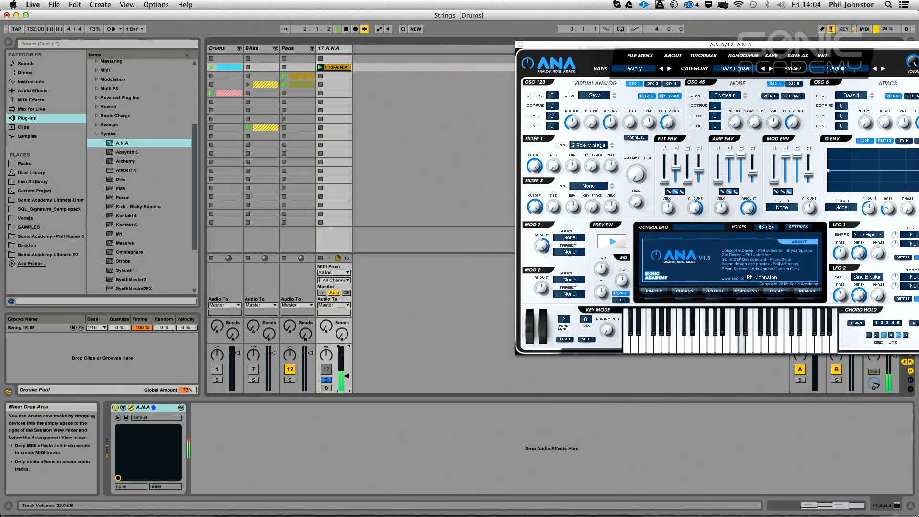
key(space)
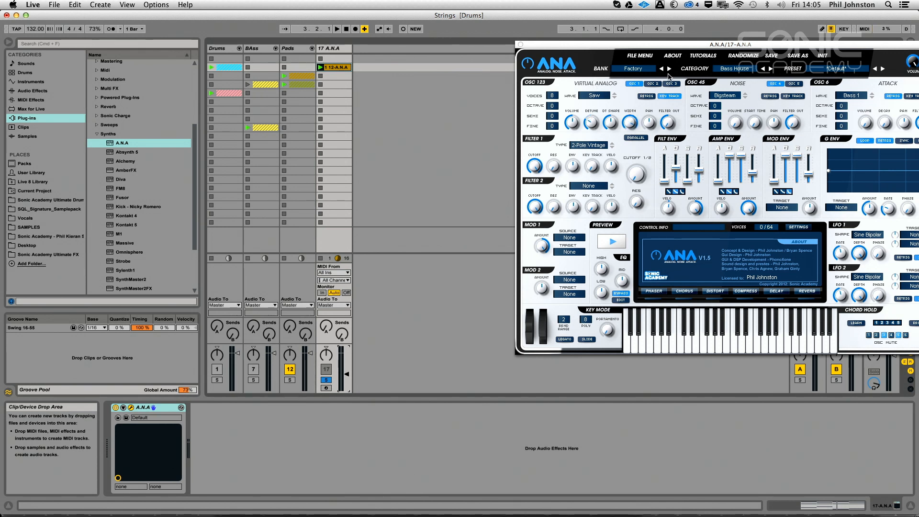
key(space)
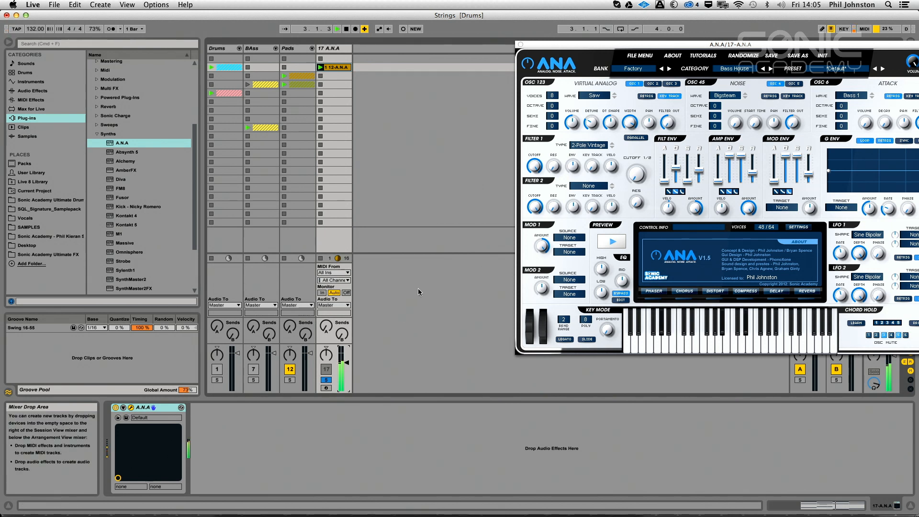
key(space)
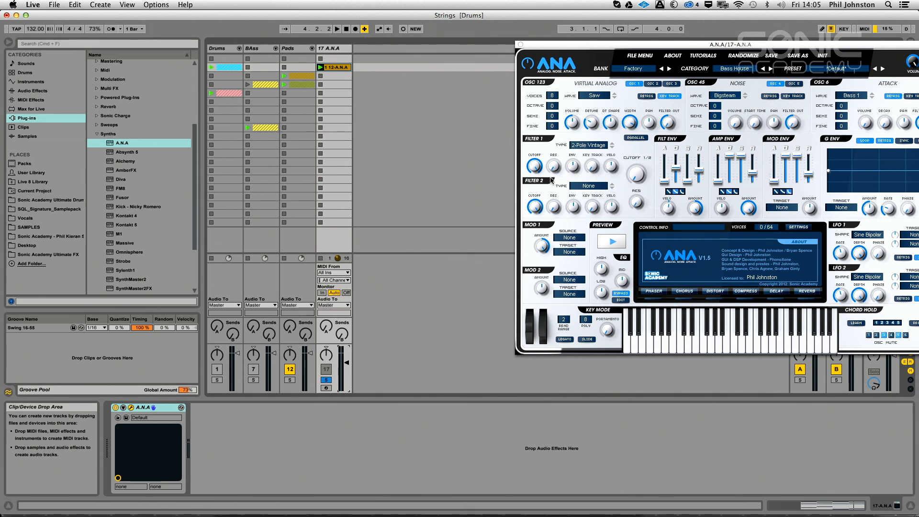
Change the first oscillator's wave to WarmSaw and audition it with the track volume at about -3.5 dB
click(601, 96)
mouse_move(607, 514)
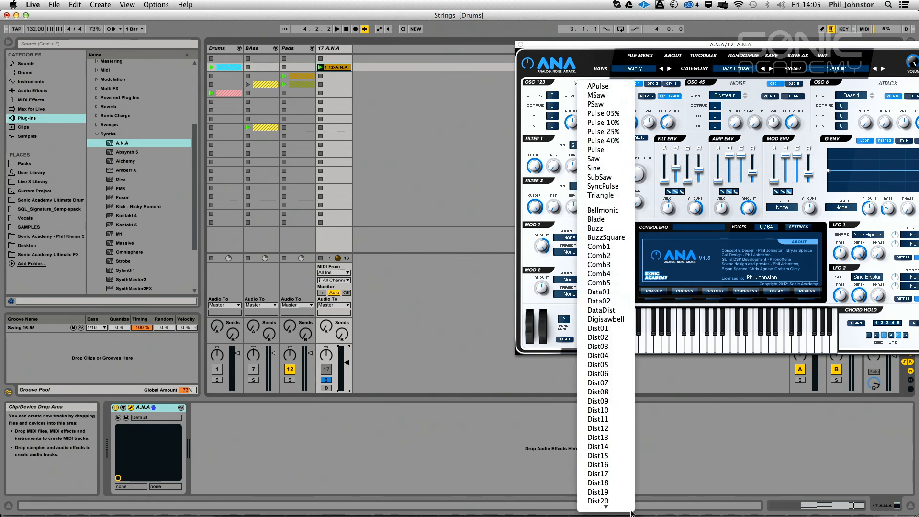
click(604, 505)
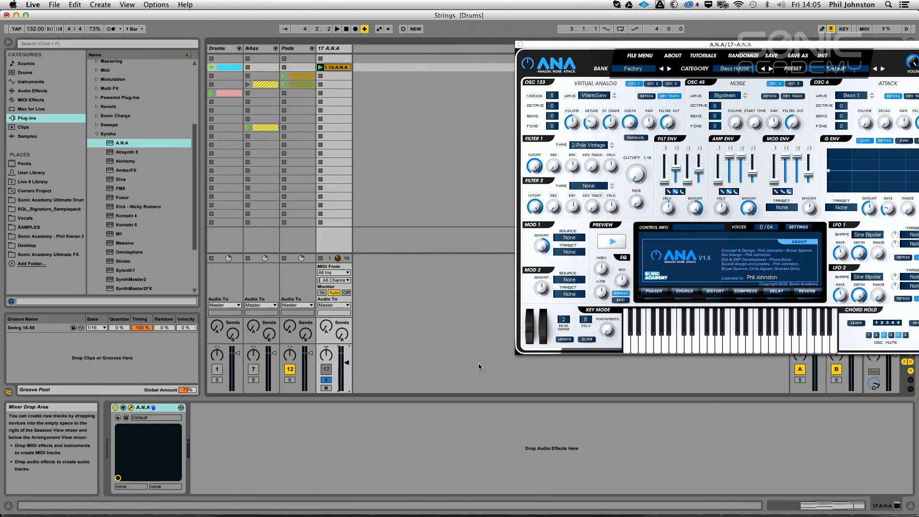
key(space)
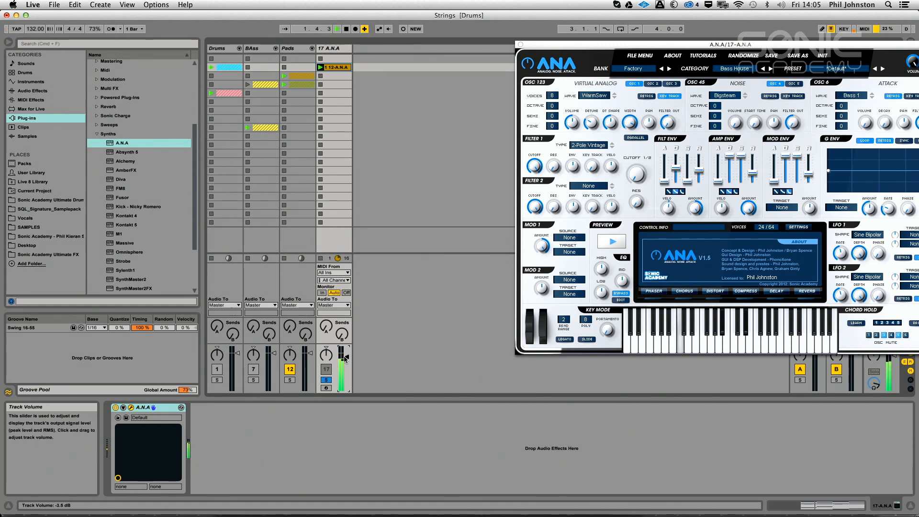
key(space)
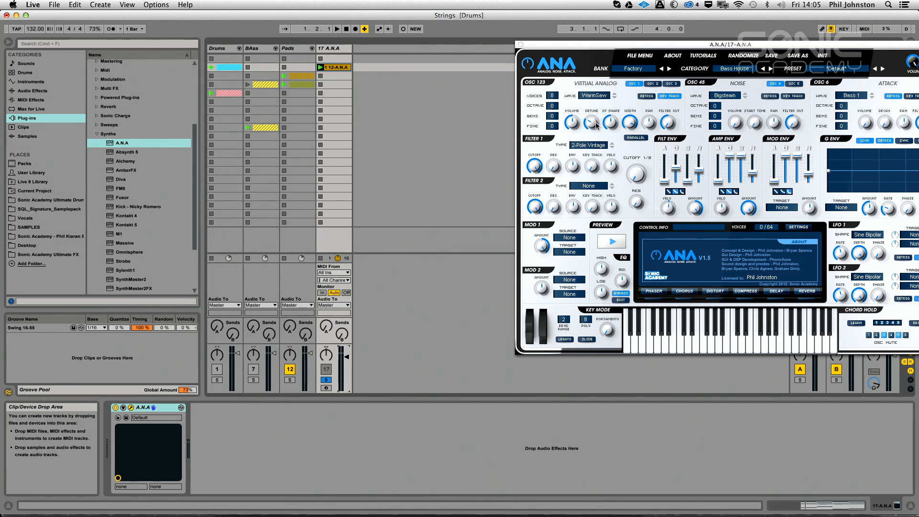
Disable ANA's EQ bypass and boost the EQ high gain to about 6.5 dB while auditioning the clip
key(space)
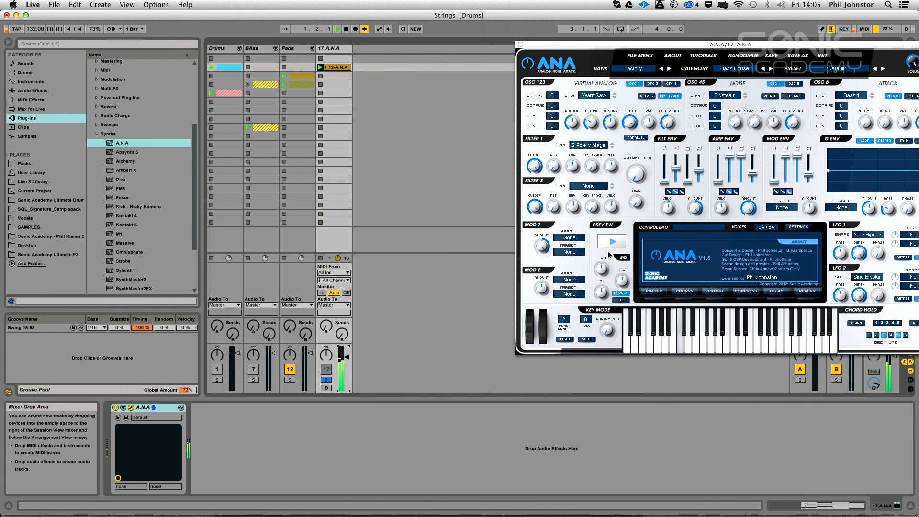
drag(603, 268, 610, 243)
key(space)
click(619, 292)
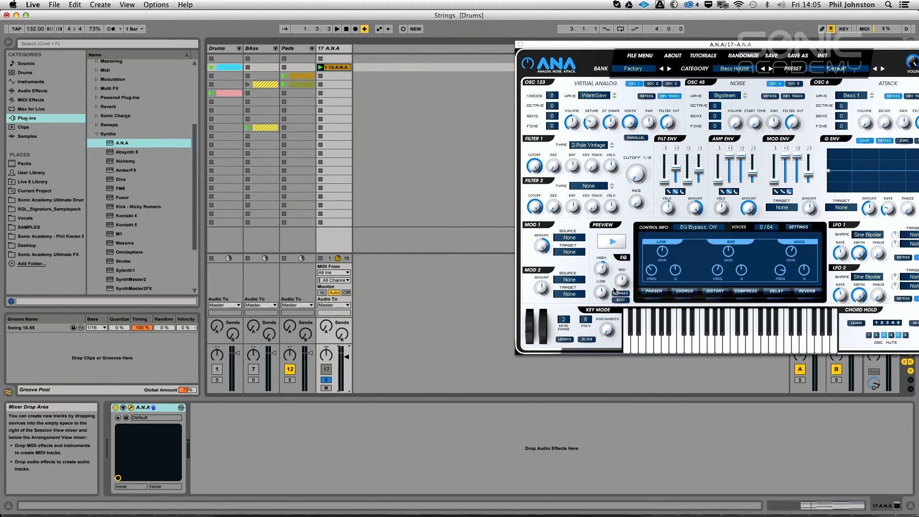
key(space)
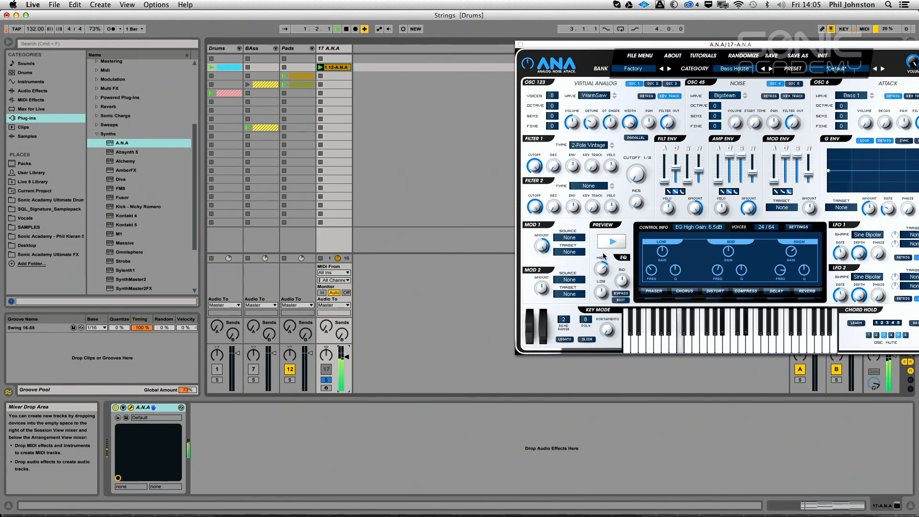
key(space)
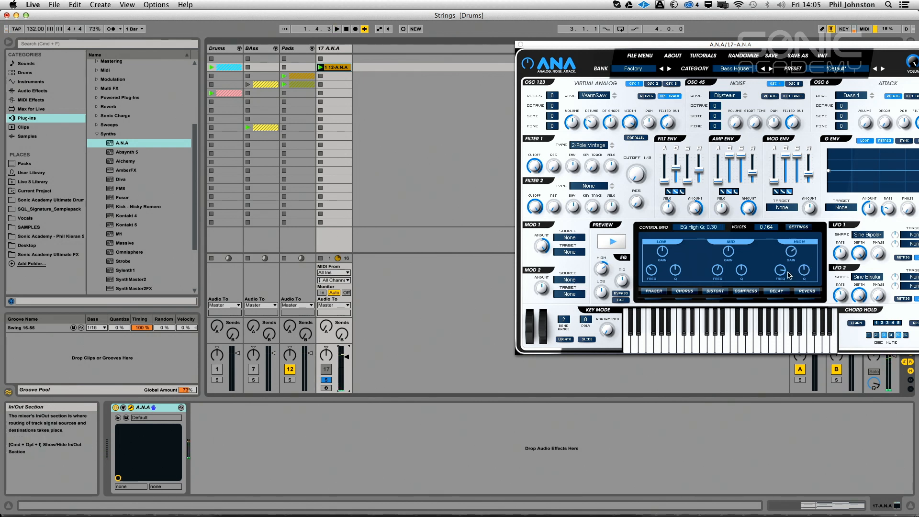
key(space)
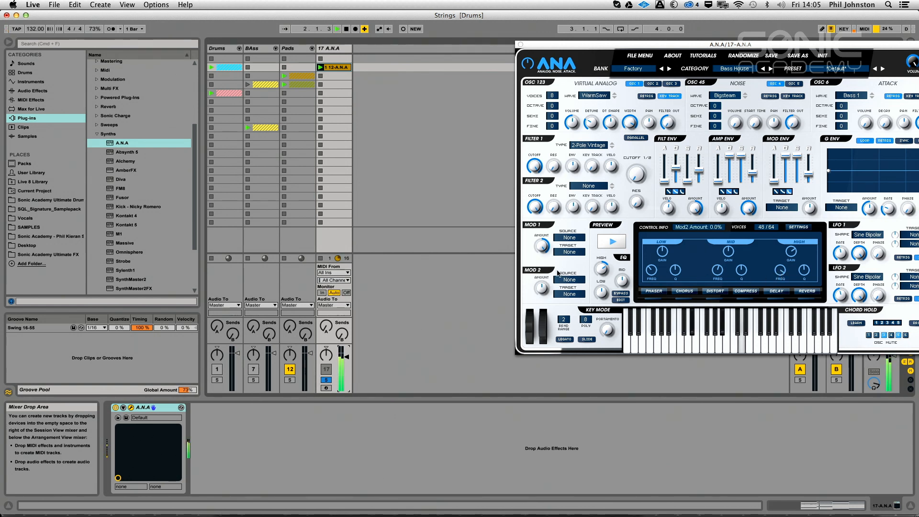
key(space)
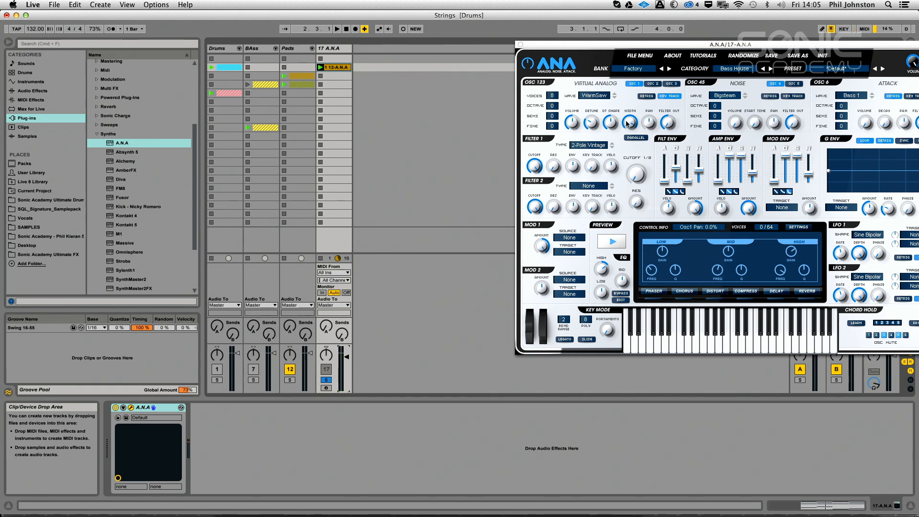
Open the 12-A.N.A clip in an enlarged note editor and shorten all its chord notes to 1/16
double_click(338, 68)
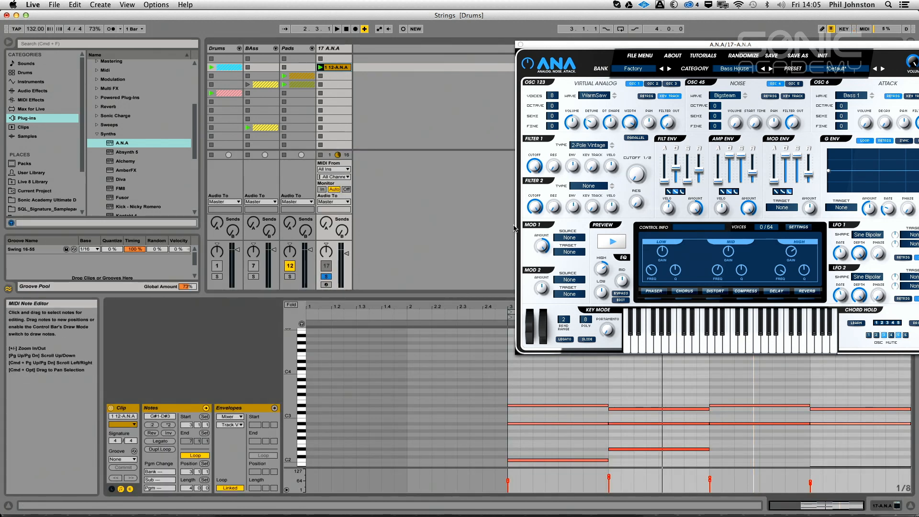
click(521, 44)
drag(541, 295, 474, 195)
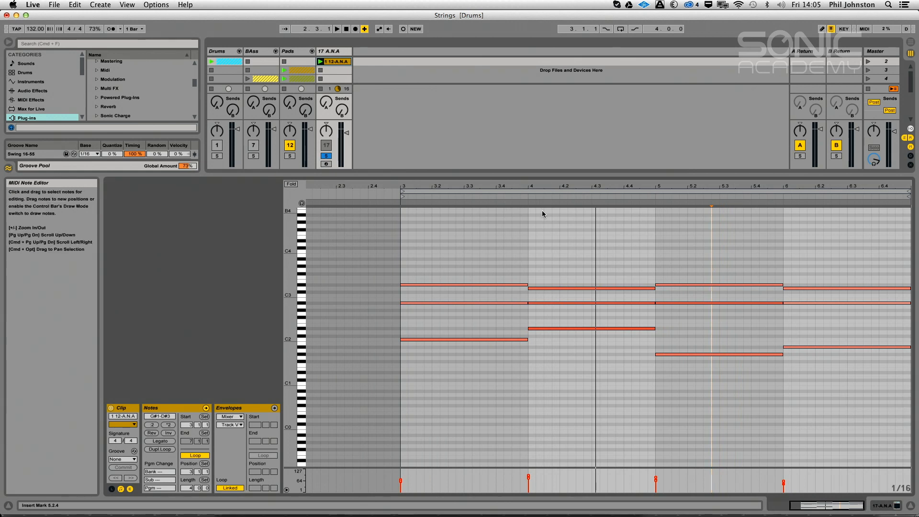
drag(471, 255, 665, 357)
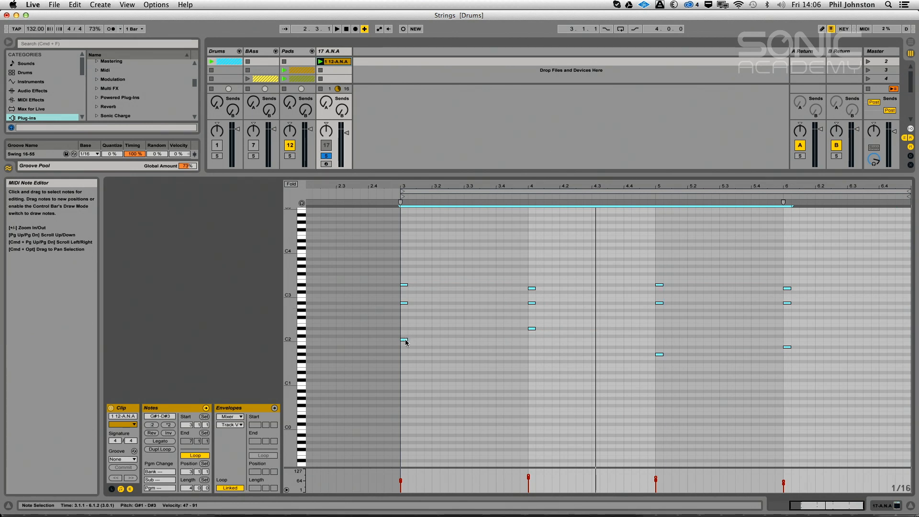
right_click(463, 340)
click(529, 475)
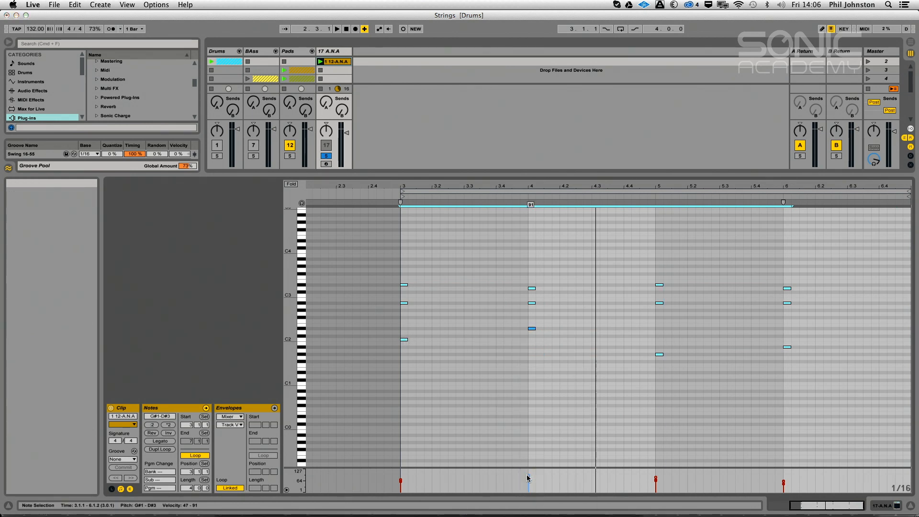
drag(401, 338, 430, 342)
click(429, 341)
key(space)
key(super+z)
key(super+z)
key(super+z)
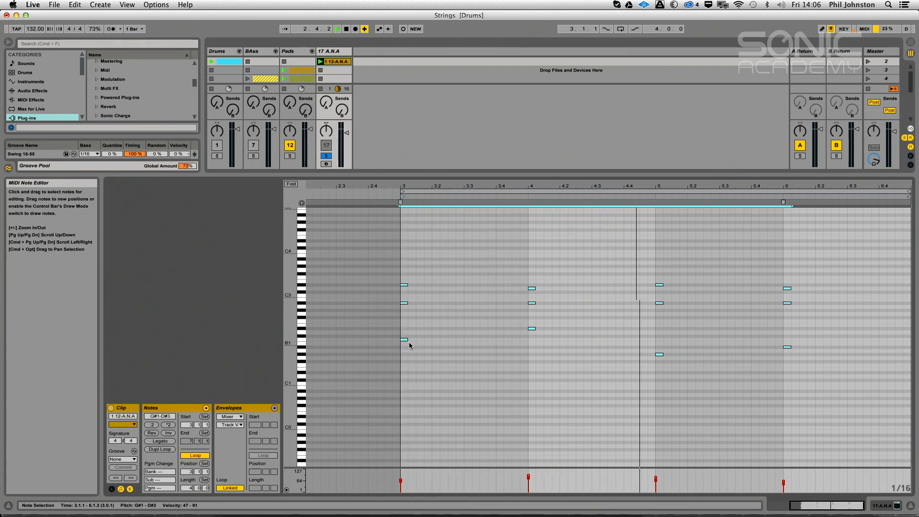
Duplicate each short chord at eighth-note intervals to make four per bar, and lengthen all the notes to 1/8
drag(403, 340, 451, 342)
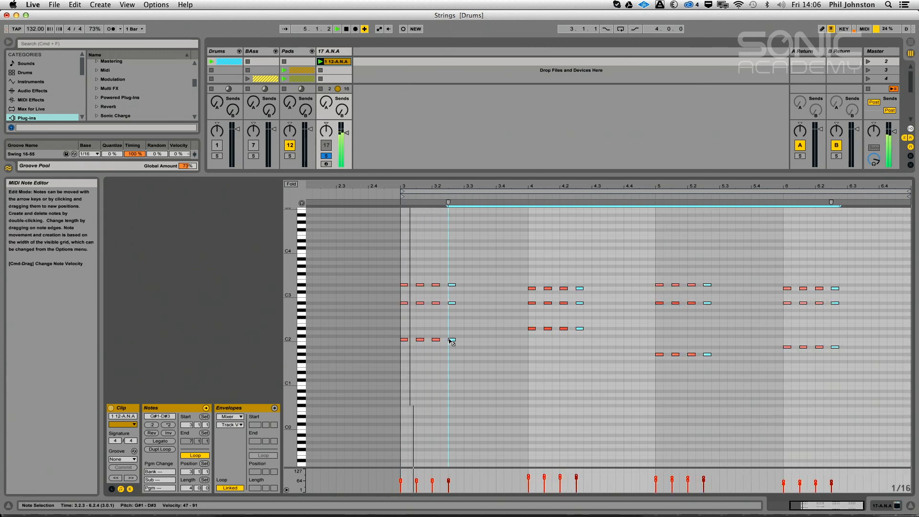
drag(409, 275, 694, 392)
drag(856, 262, 400, 404)
drag(405, 340, 416, 340)
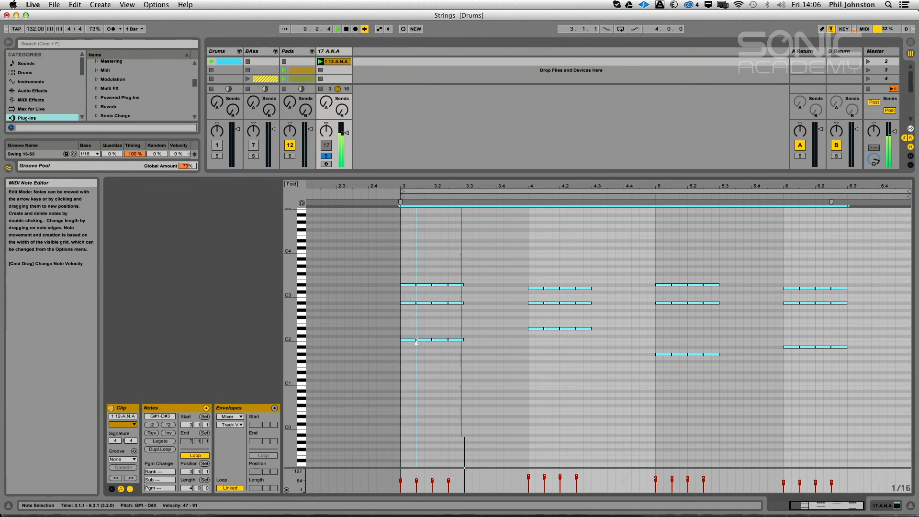
click(467, 337)
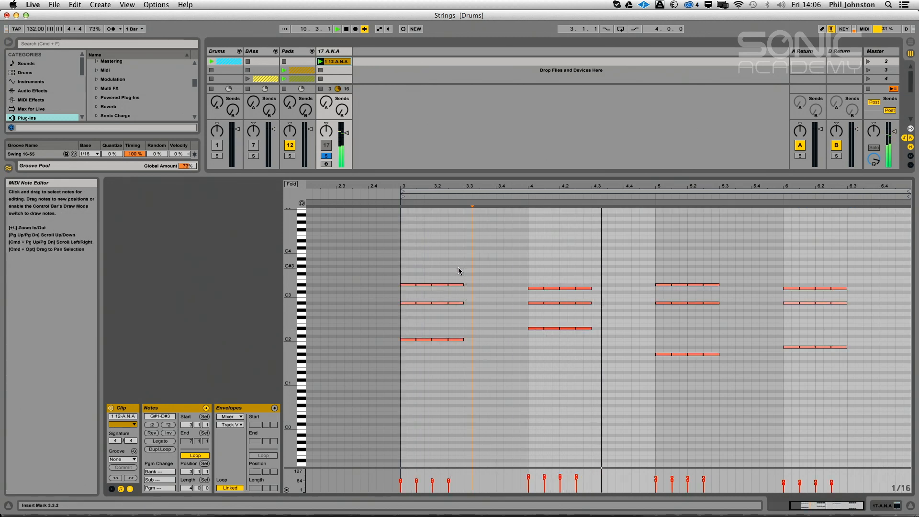
Duplicate all the chord notes half a bar further on so that eighth-note chords fill all four bars
click(408, 285)
drag(432, 274, 504, 381)
click(403, 268)
drag(399, 270, 840, 442)
key(Delete)
key(super+a)
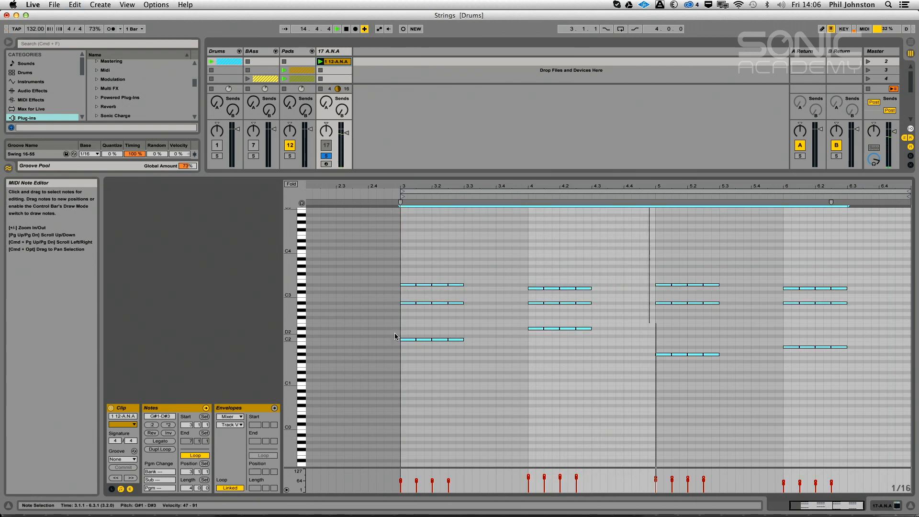
drag(411, 340, 474, 341)
click(520, 371)
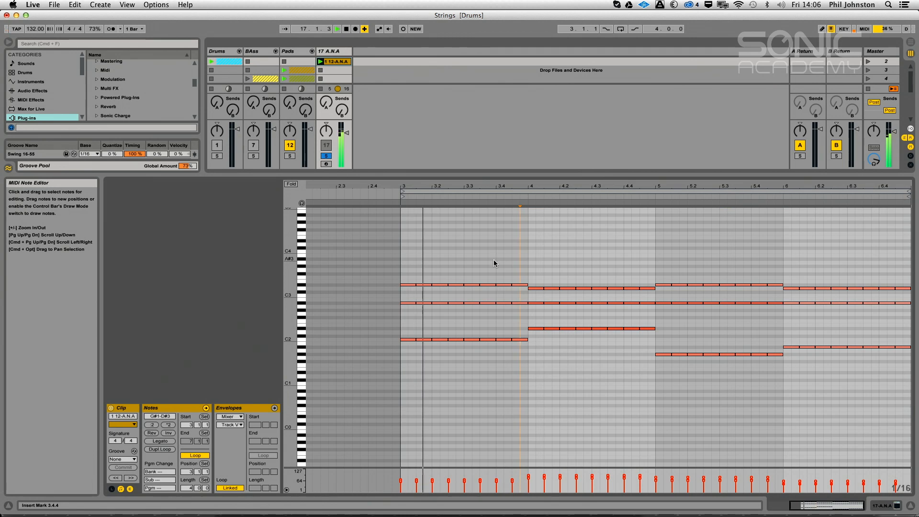
Delete the last eighth-note chord in each of the clip's four bars
drag(515, 275, 517, 359)
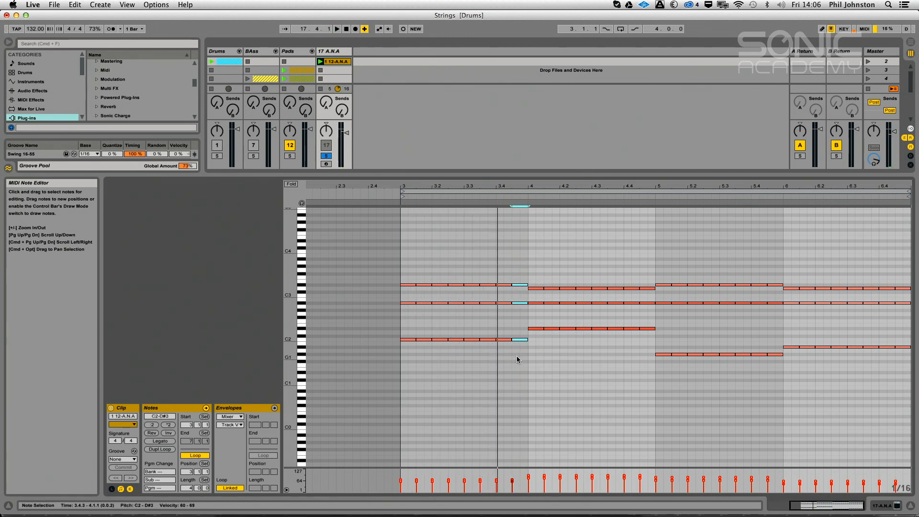
key(Delete)
drag(647, 266, 648, 367)
key(Delete)
drag(776, 266, 776, 374)
key(Delete)
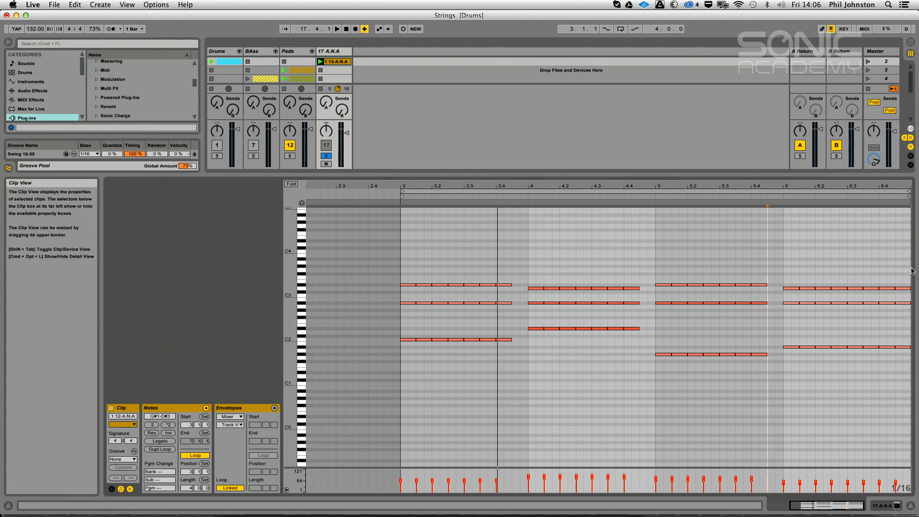
drag(904, 267, 904, 379)
key(Delete)
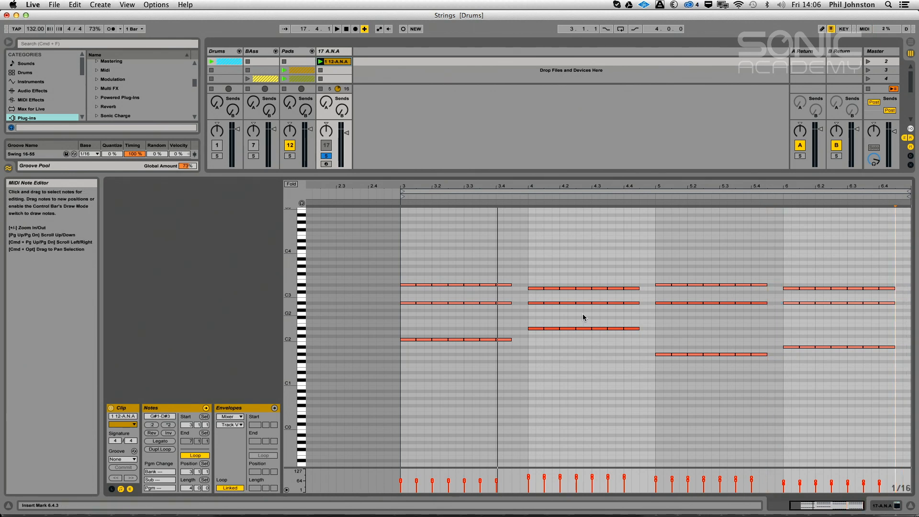
Select all the remaining chord notes, shorten them slightly, and play the clip
drag(894, 278, 420, 380)
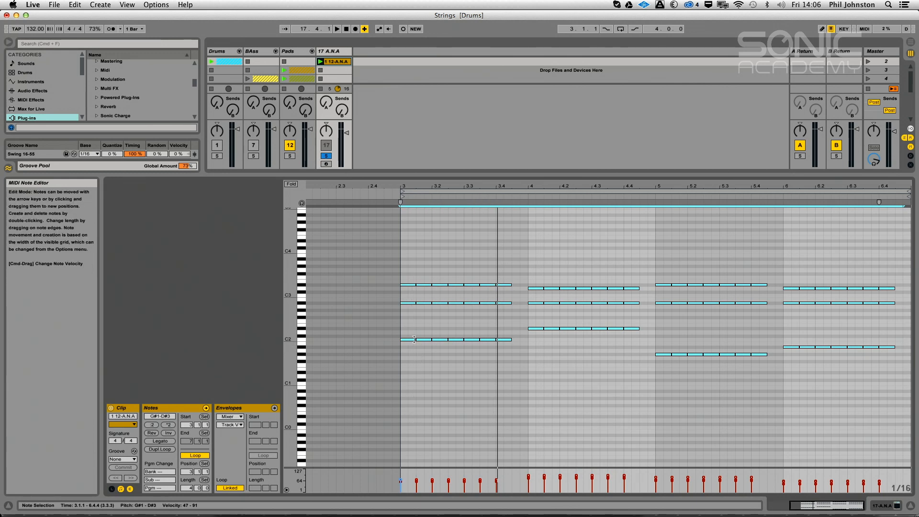
drag(415, 340, 412, 341)
key(space)
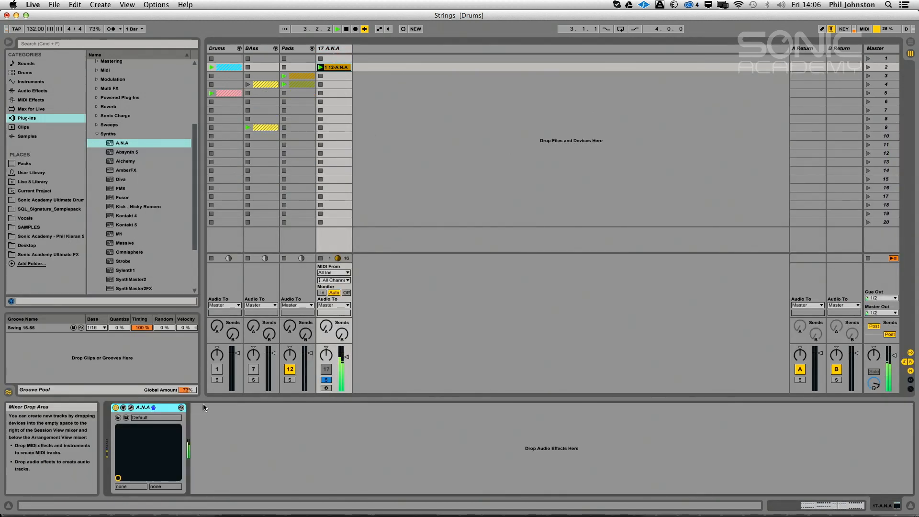
Open the ANA synth window and slightly lower the amp envelope's release while auditioning the clip
click(131, 408)
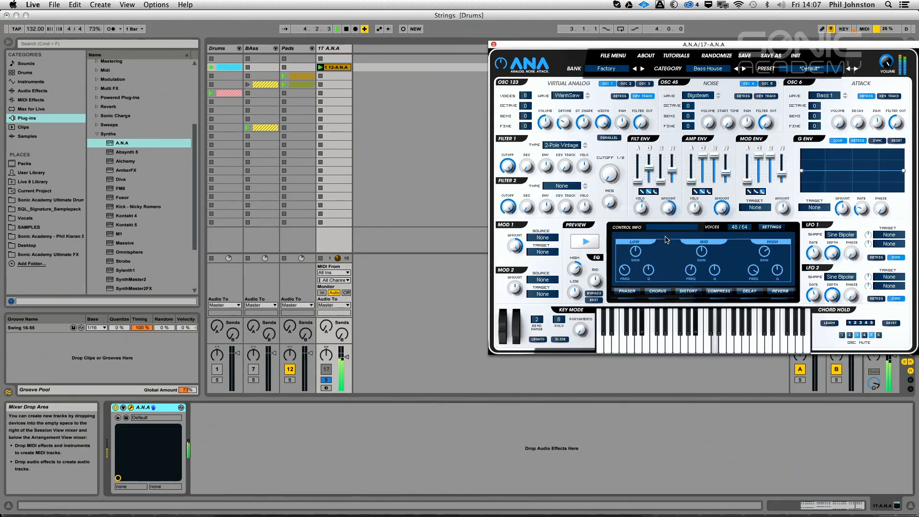
drag(726, 172, 725, 175)
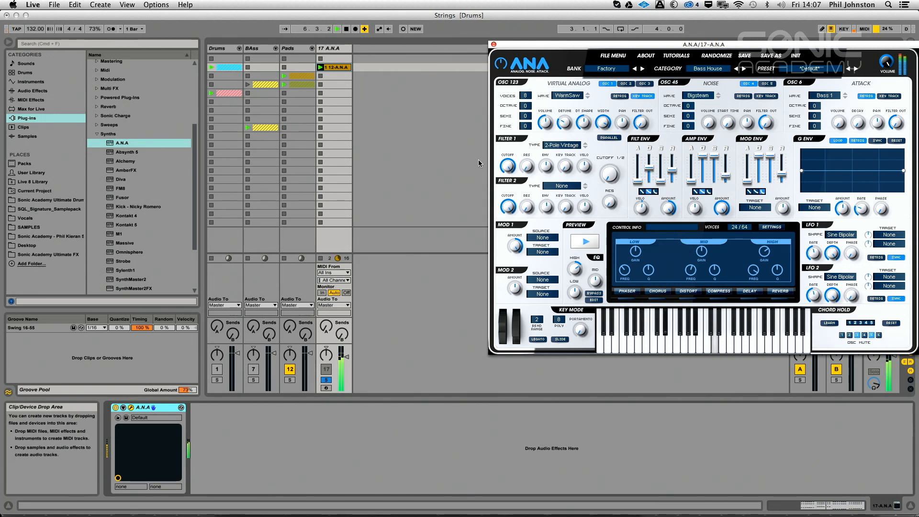
click(441, 233)
key(space)
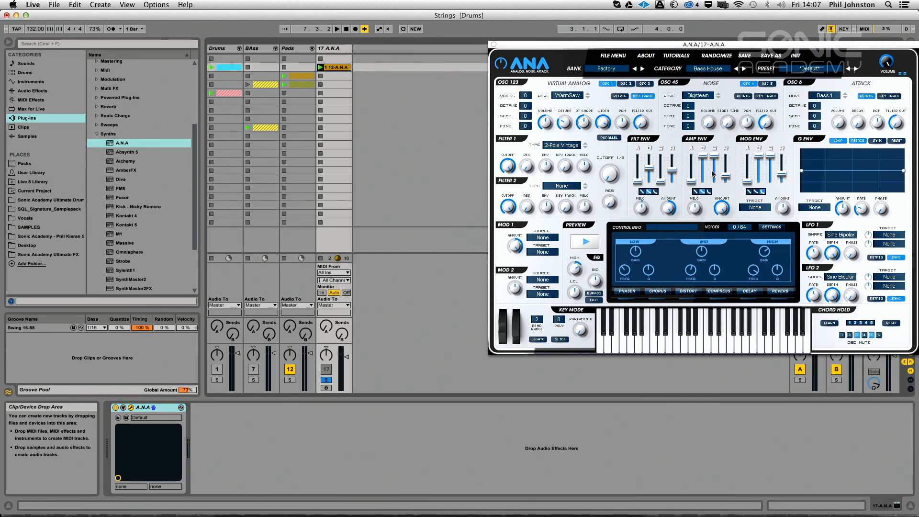
Route the mod envelope to Oscs (all) Pitch with 0% sustain, and raise its amount while auditioning
click(756, 208)
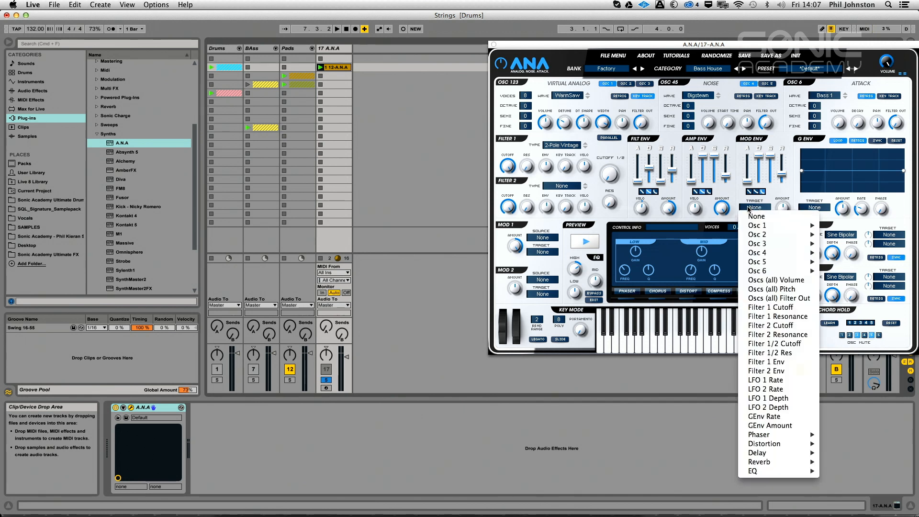
click(767, 289)
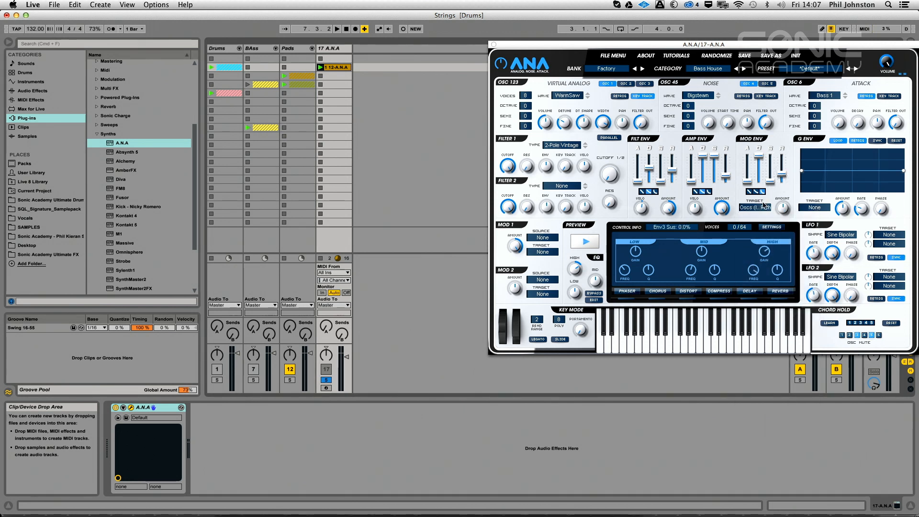
mouse_move(782, 210)
mouse_down()
mouse_move(783, 188)
mouse_move(761, 175)
mouse_move(759, 160)
mouse_move(759, 184)
mouse_move(788, 185)
mouse_move(779, 204)
mouse_up()
key(space)
Shorten the mod envelope's decay and toggle oscillator 1's retrigger, auditioning the clip
key(space)
click(759, 172)
click(620, 96)
key(space)
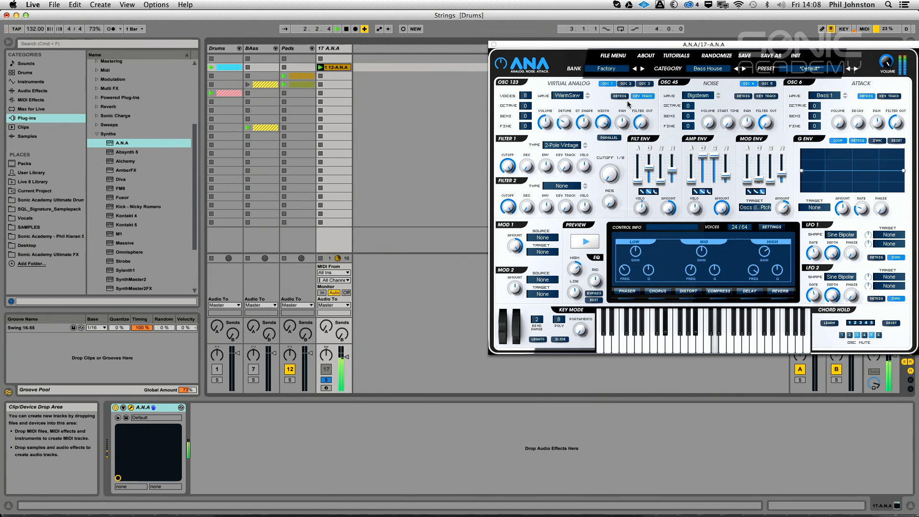
key(space)
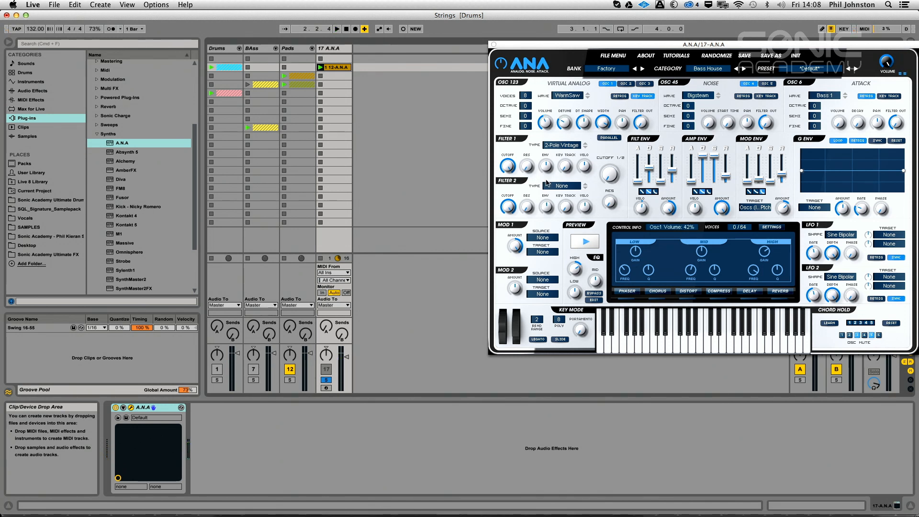
Bring up oscillator 3 and set its voices to 1 while the clip plays
key(space)
click(645, 83)
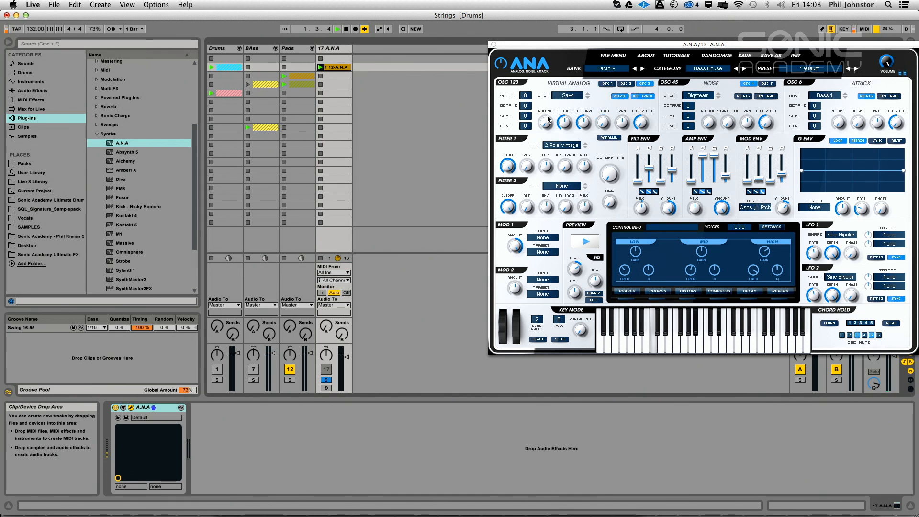
drag(525, 96, 530, 85)
key(space)
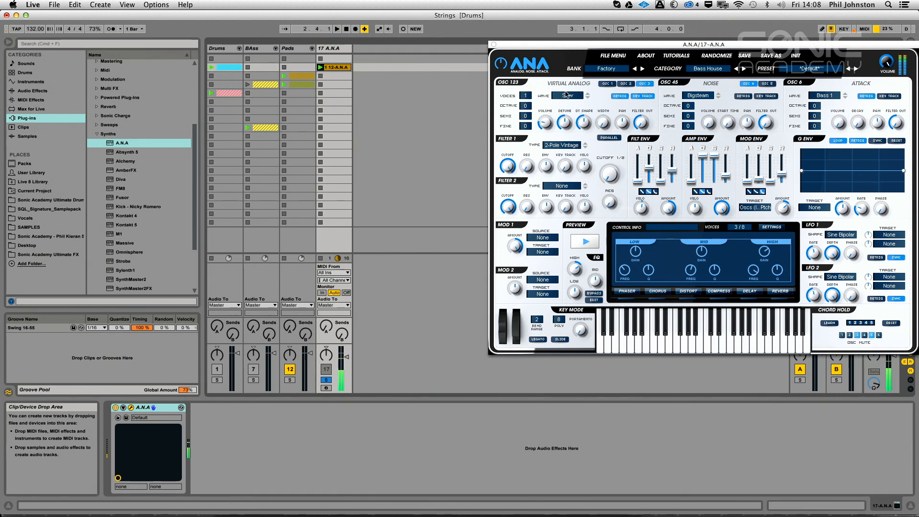
Set oscillator 3's wave to WarmSaw and raise its volume while auditioning
click(568, 95)
mouse_move(579, 507)
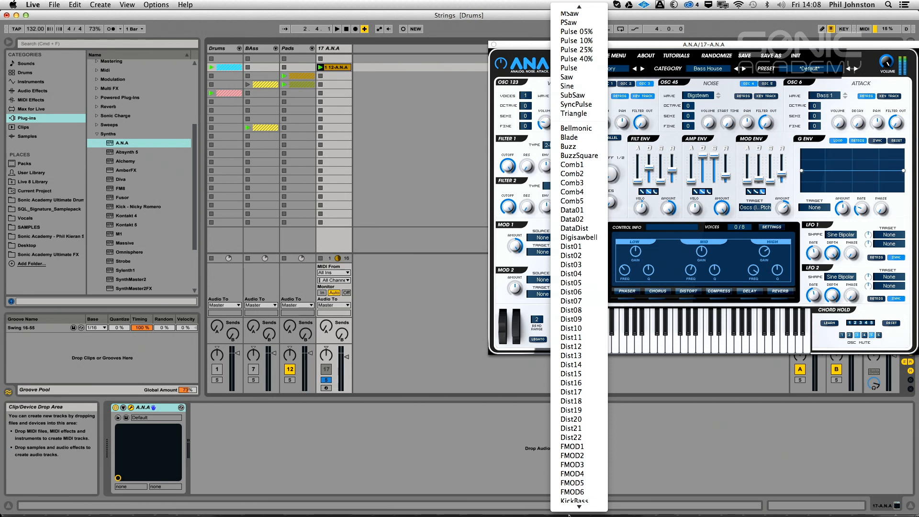
click(576, 505)
key(space)
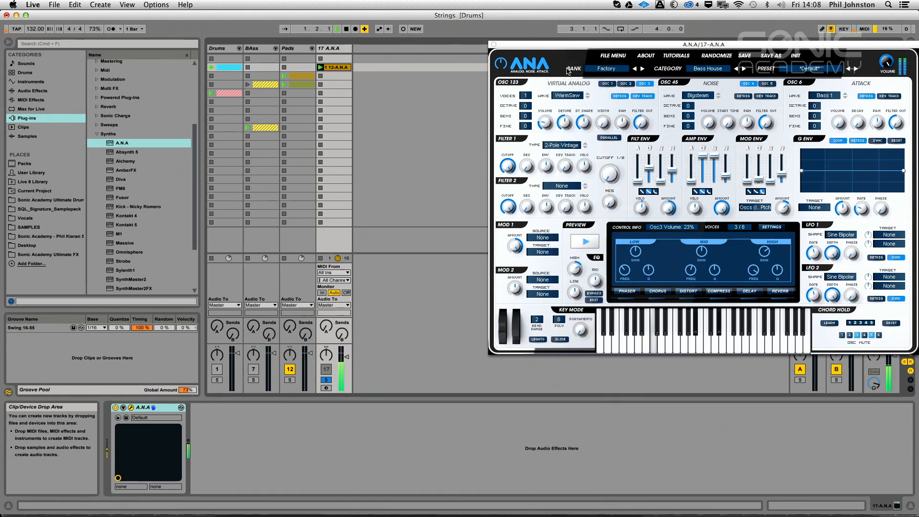
drag(544, 123, 548, 111)
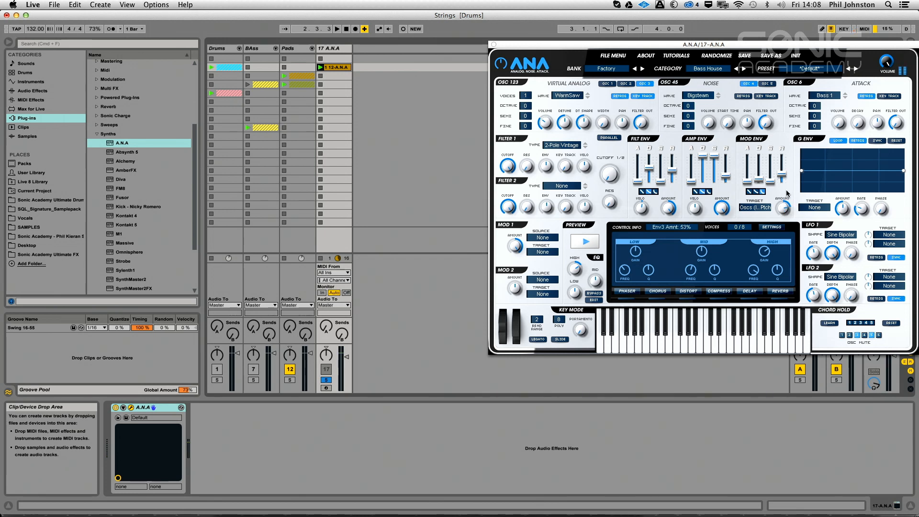
Set the mod envelope amount to 60% and turn on oscillator 3's retrigger while auditioning
mouse_move(790, 198)
mouse_down()
mouse_move(790, 225)
mouse_move(790, 168)
mouse_move(786, 195)
mouse_up()
key(space)
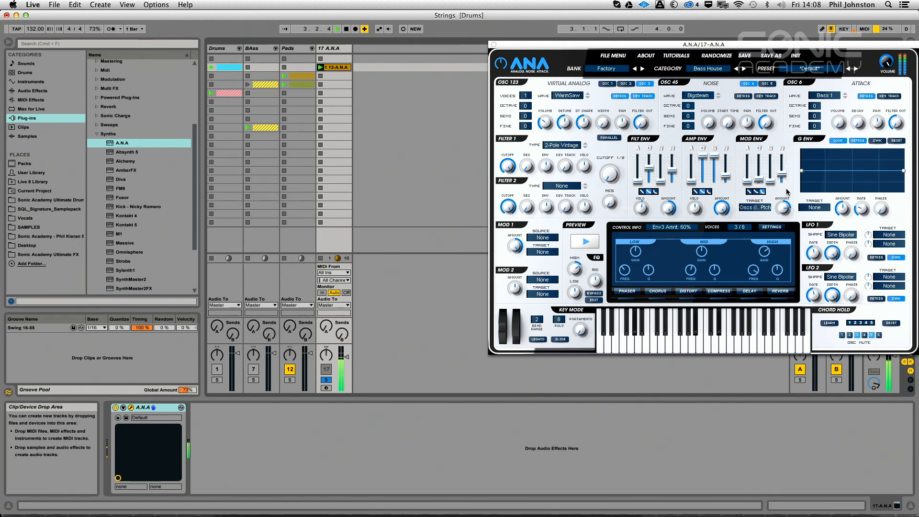
key(space)
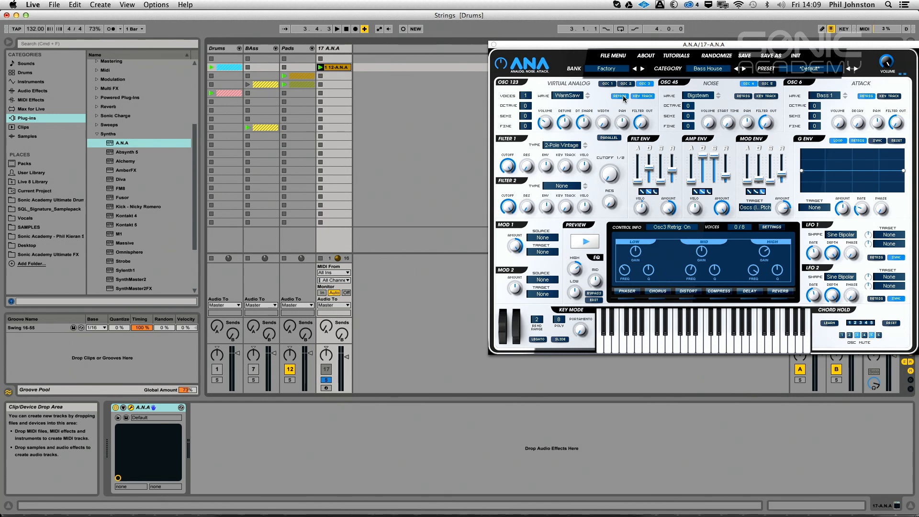
Lower the mod envelope amount while auditioning the clip
key(space)
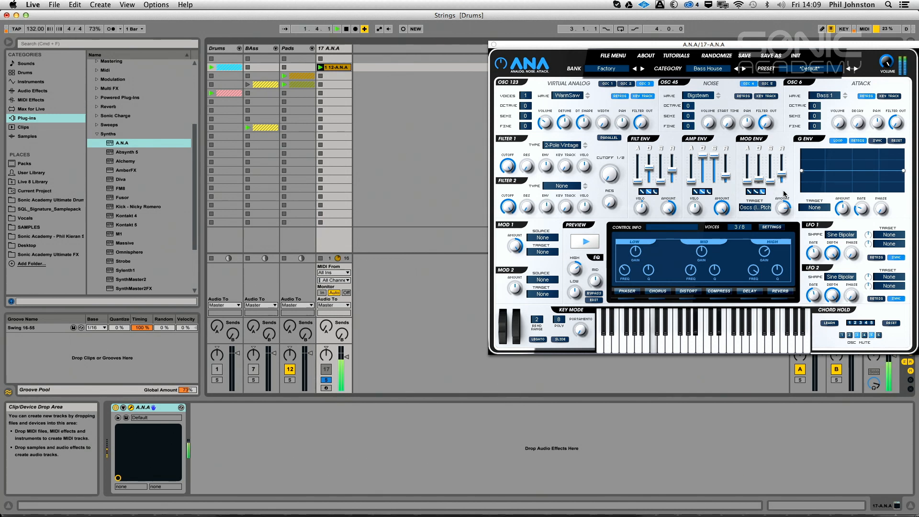
mouse_move(784, 214)
mouse_move(784, 217)
mouse_down()
mouse_move(778, 268)
mouse_move(791, 232)
mouse_up()
key(space)
Set oscillator 1's width to 95% while the clip plays
click(607, 84)
key(space)
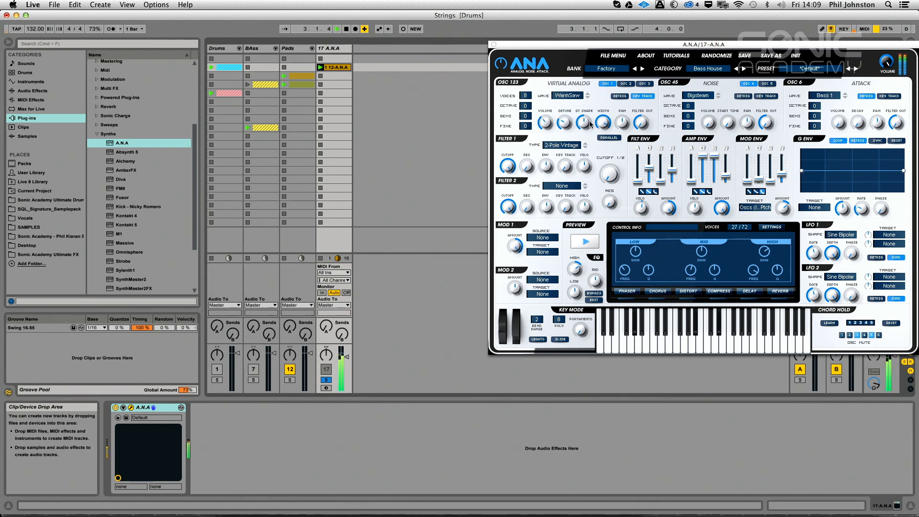
key(space)
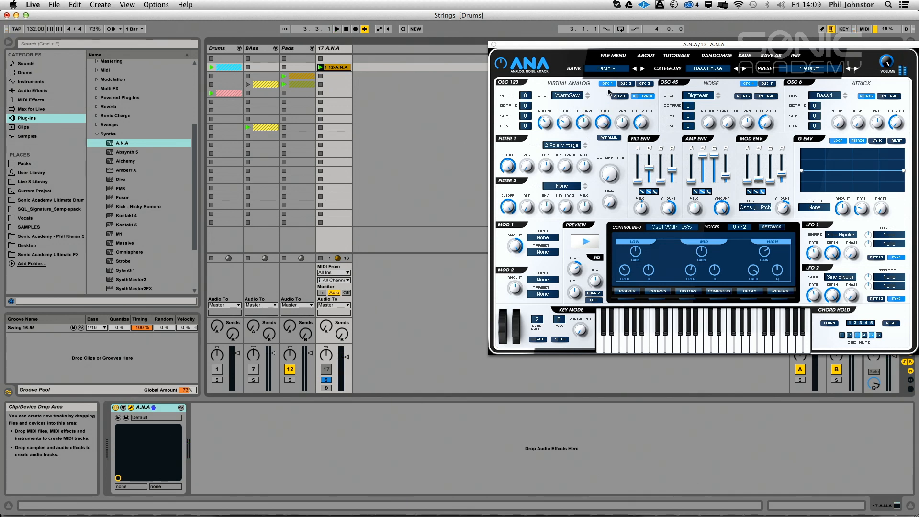
Return to oscillator 3 and raise its volume while auditioning the clip
click(642, 84)
key(space)
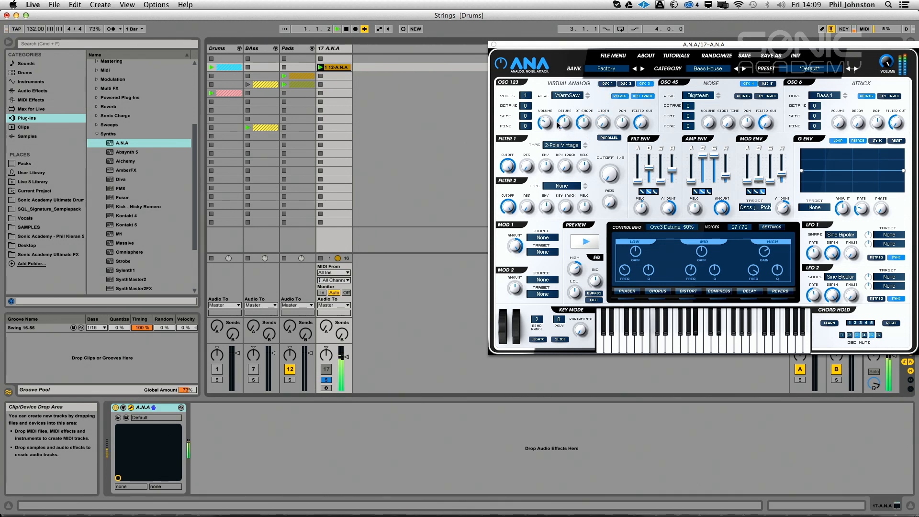
mouse_move(548, 125)
mouse_down()
mouse_move(558, 172)
mouse_move(554, 115)
mouse_up()
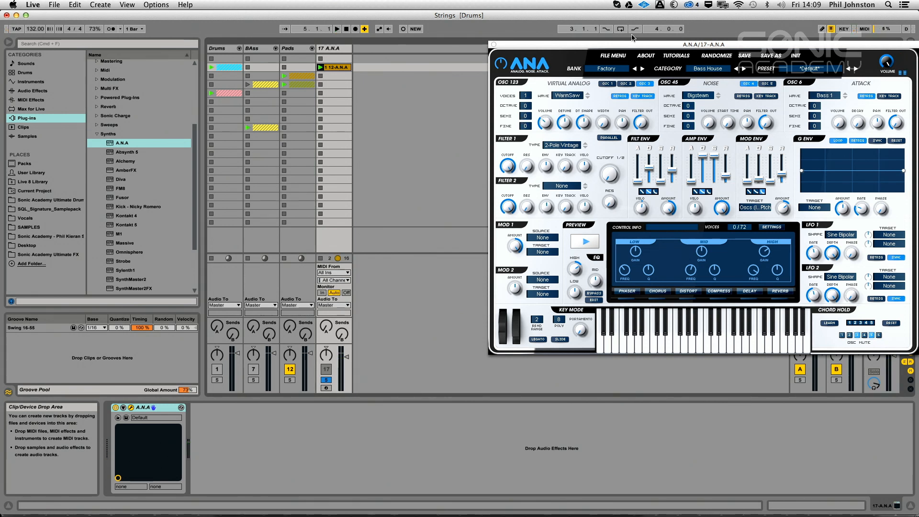
Set oscillator 2 to the WarmSaw wave with 8 voices, octave 1 and 20% volume
click(626, 84)
click(566, 95)
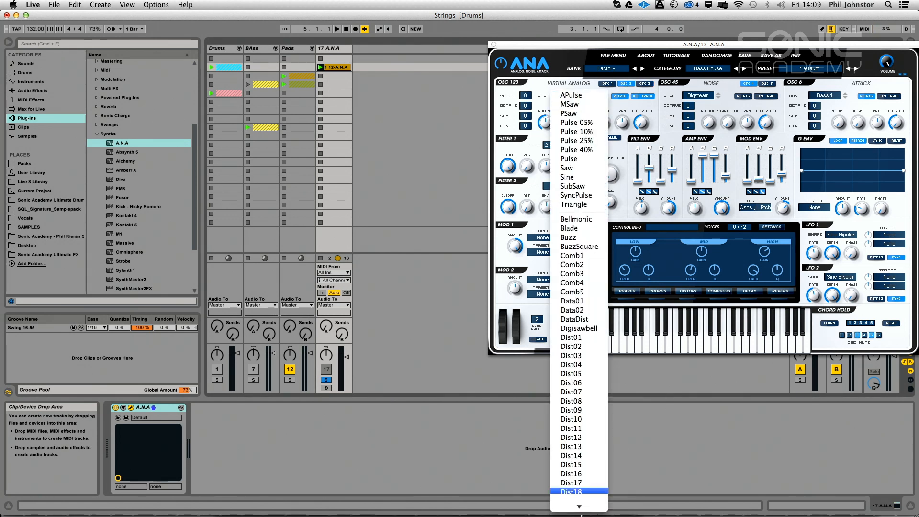
click(577, 505)
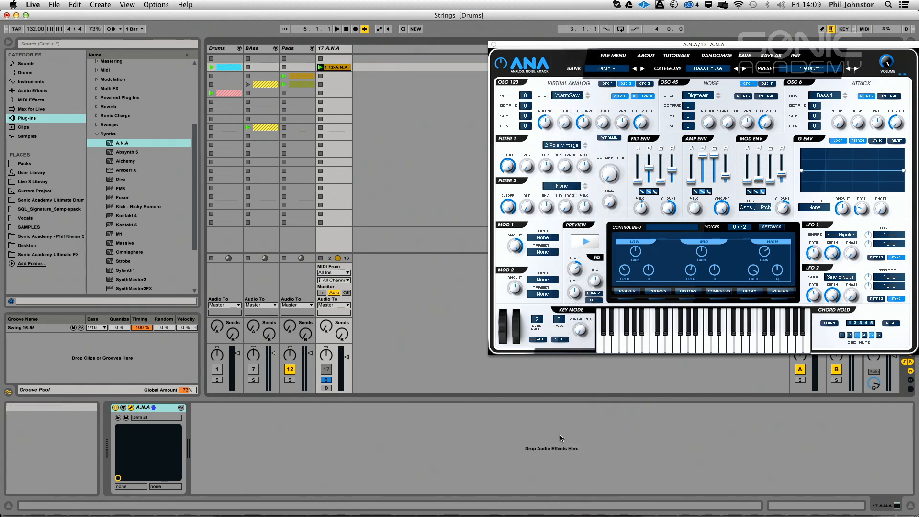
mouse_move(521, 96)
mouse_down()
mouse_move(516, 83)
mouse_move(530, 86)
mouse_up()
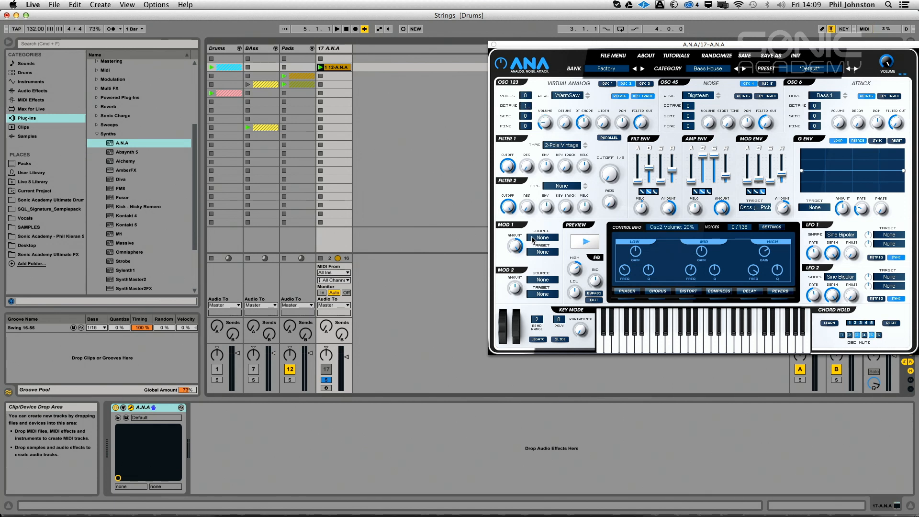
Widen oscillator 2 with DT Shape at 46% and retrigger on, and raise its volume while auditioning
drag(604, 115, 600, 127)
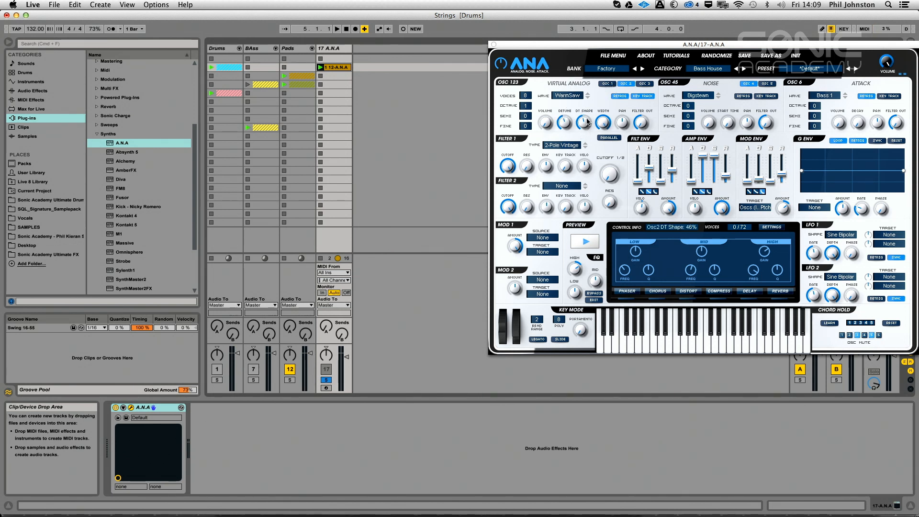
key(space)
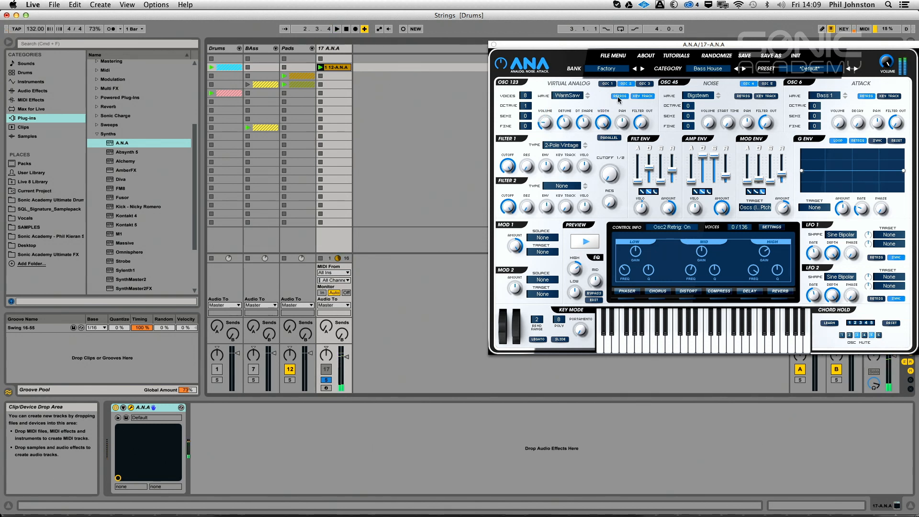
drag(551, 116, 551, 111)
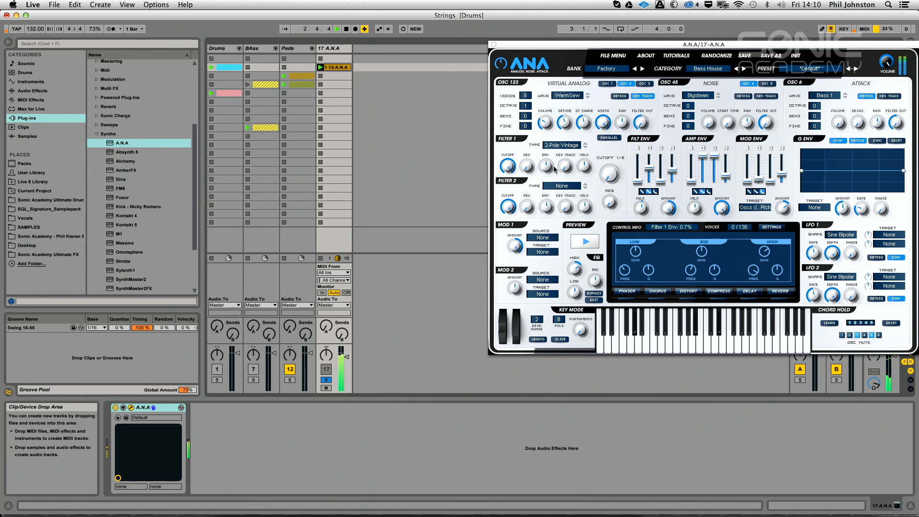
key(space)
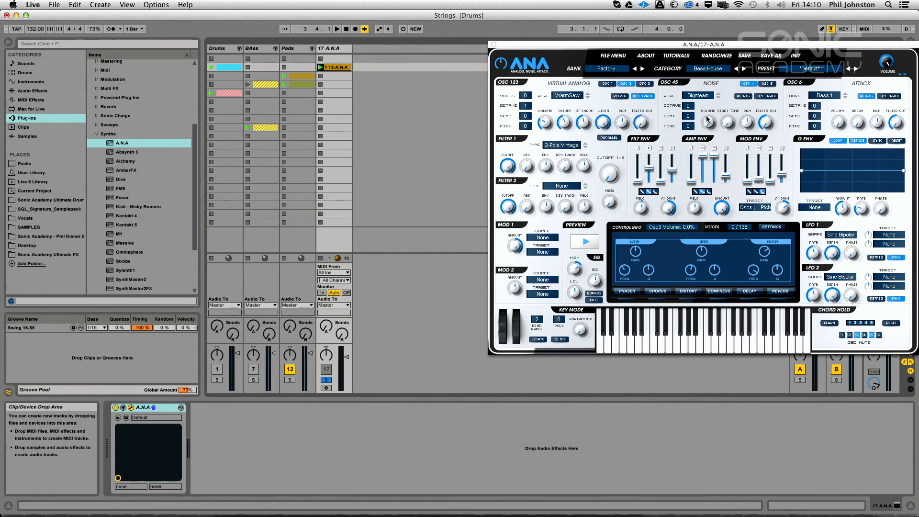
Switch the noise oscillator's wave to White Noise and set its volume to about 3.7% while auditioning
key(space)
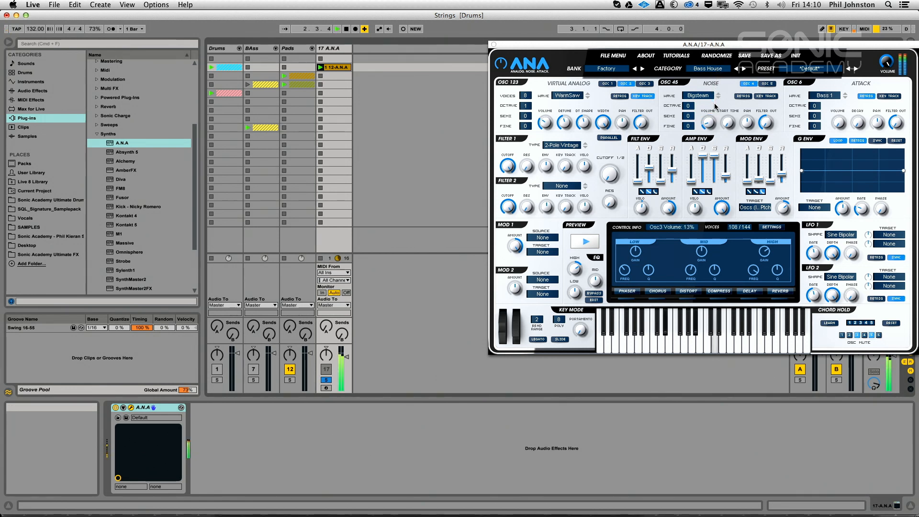
key(space)
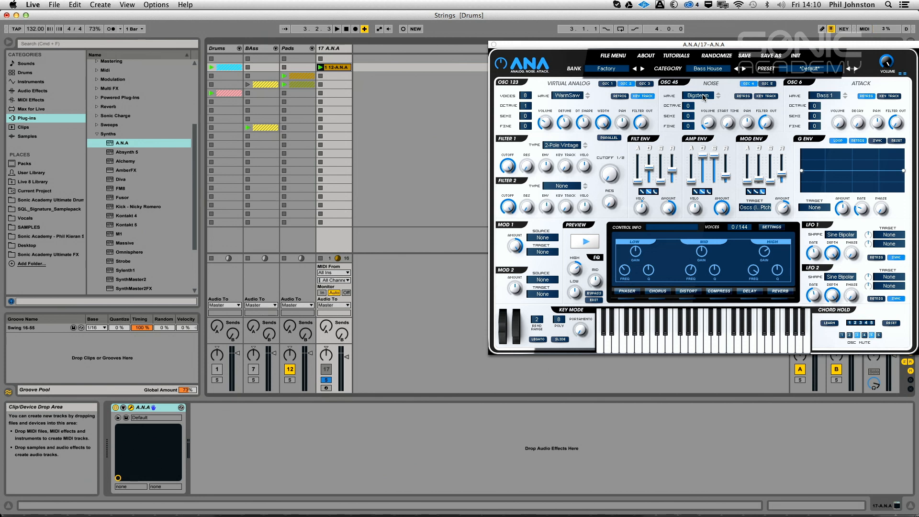
click(703, 96)
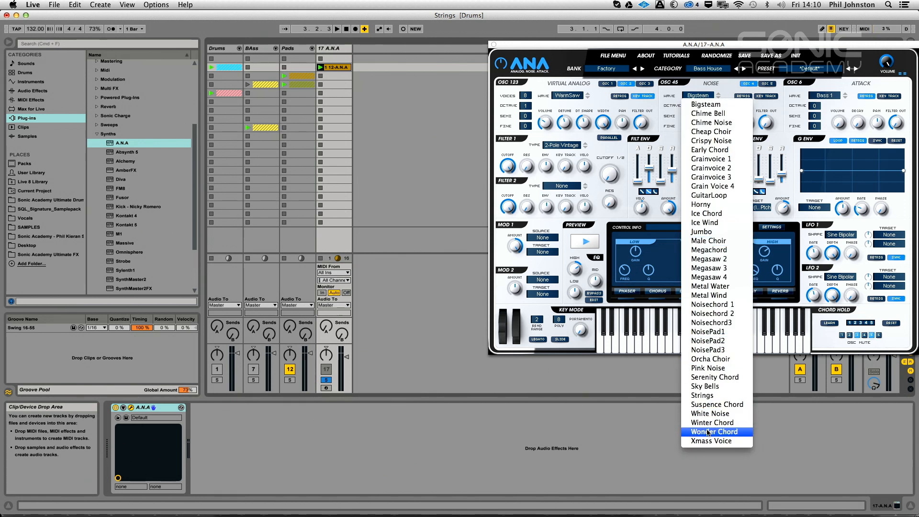
click(710, 413)
key(space)
drag(708, 124, 709, 139)
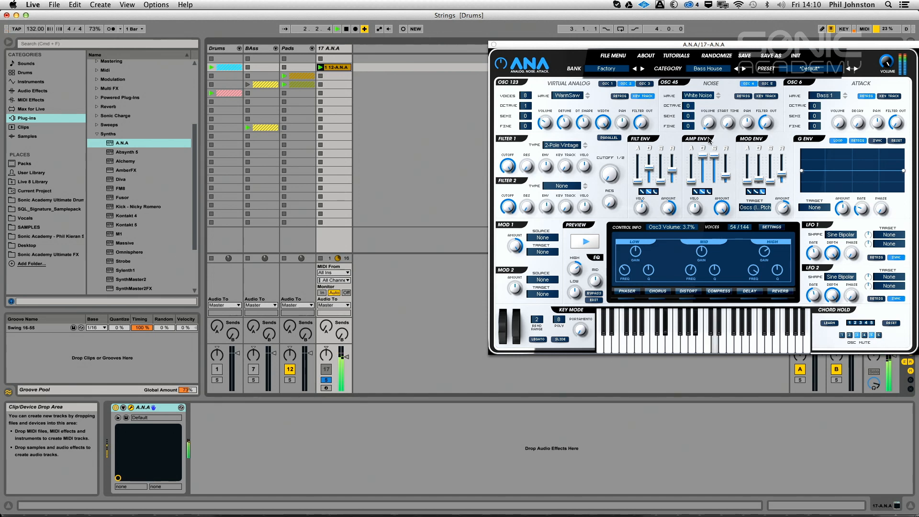
Try Crispy Noise as the noise oscillator's wave while auditioning, and return it to White Noise
click(701, 96)
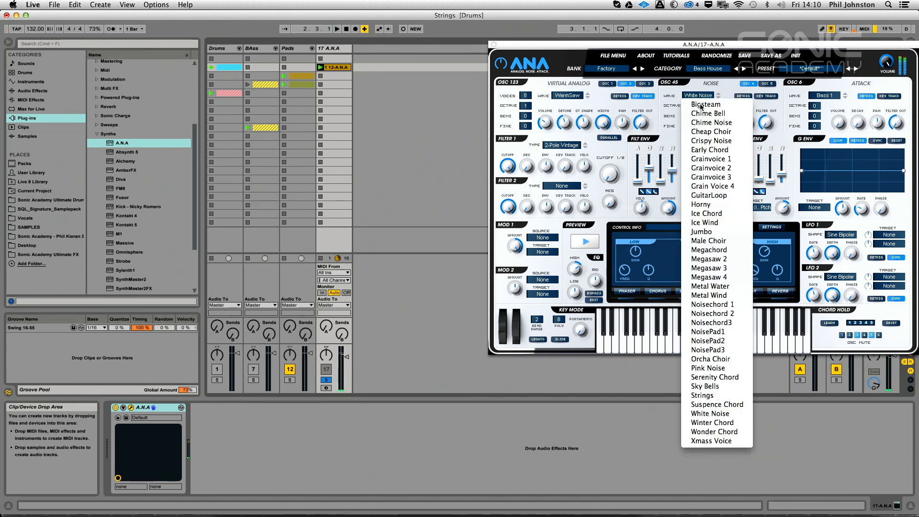
click(722, 141)
key(space)
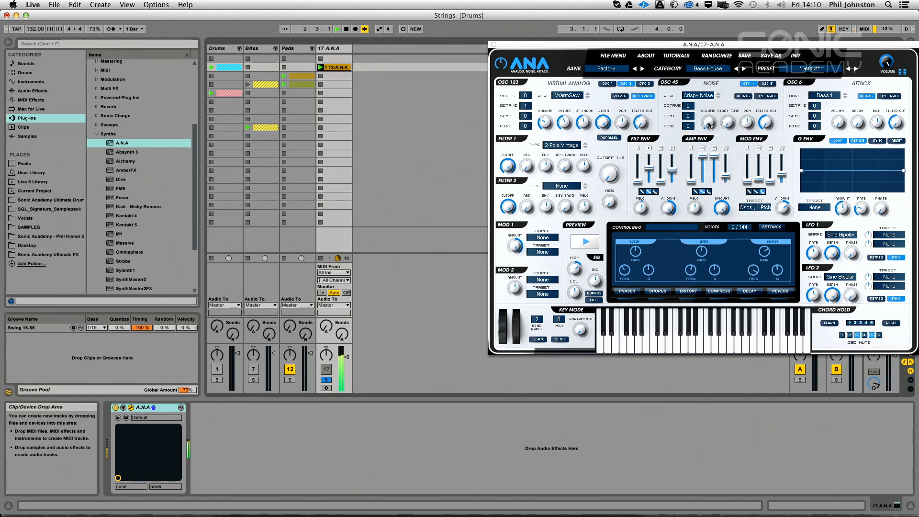
click(698, 96)
click(718, 414)
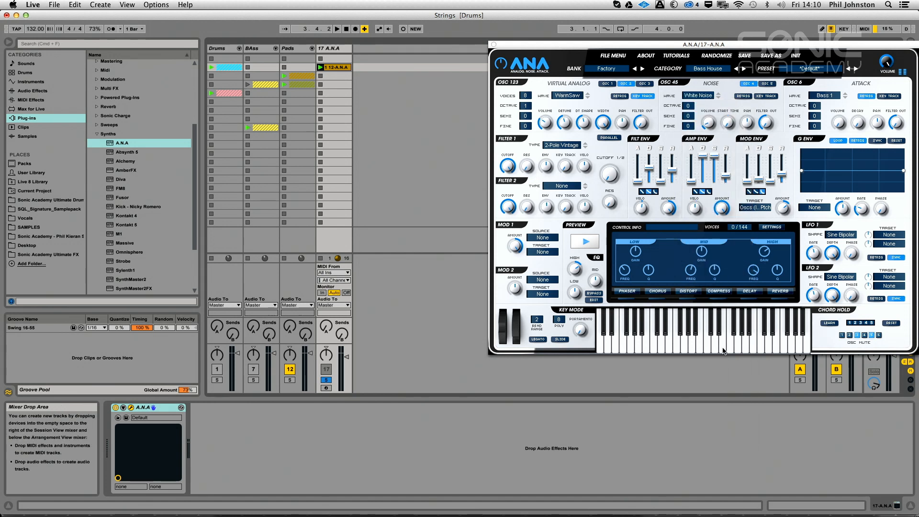
Switch the noise oscillator's wave to Bigsteam and set its volume to about 11% while auditioning
click(693, 98)
click(699, 97)
key(space)
drag(714, 124, 717, 126)
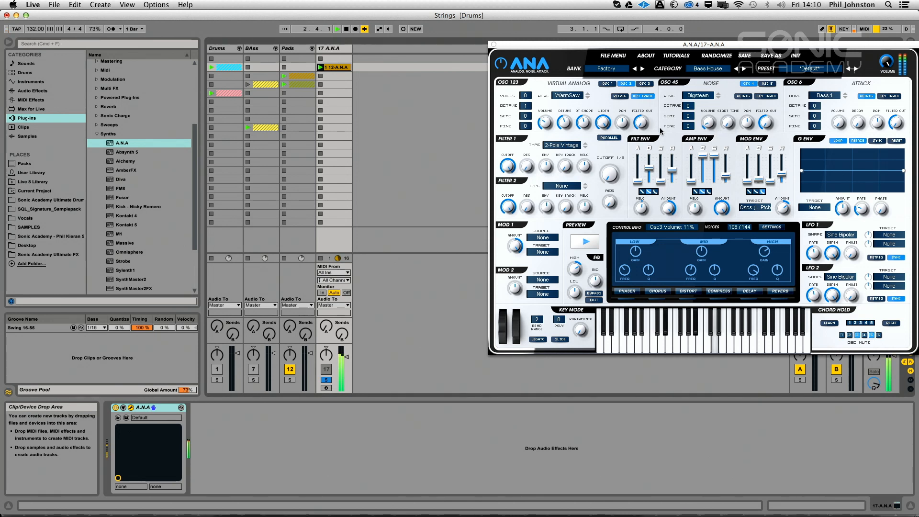
key(space)
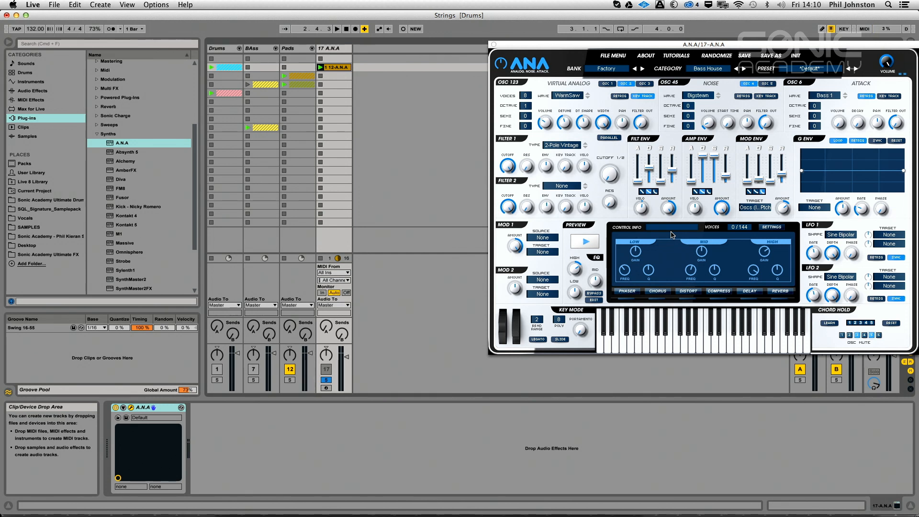
Turn on the phaser and set depth to 0%, dry/wet to about 32% and feedback to about 42% while auditioning
click(624, 298)
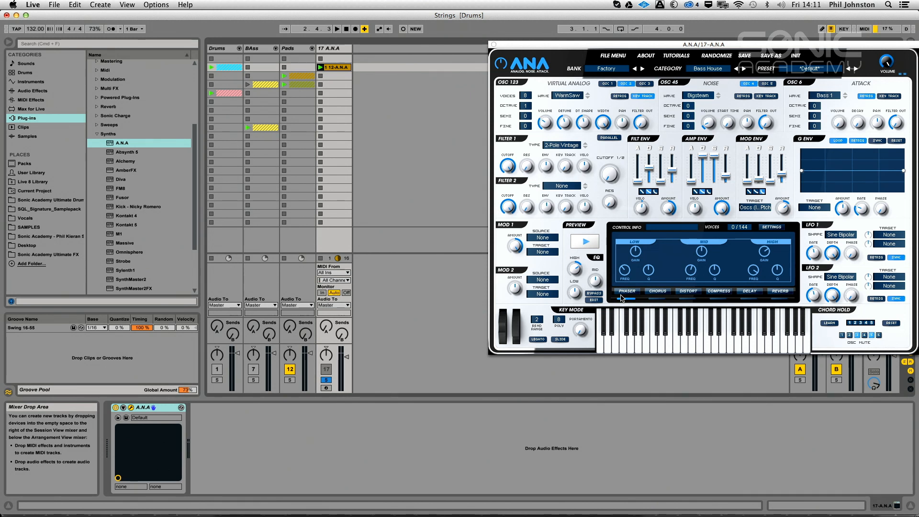
click(626, 292)
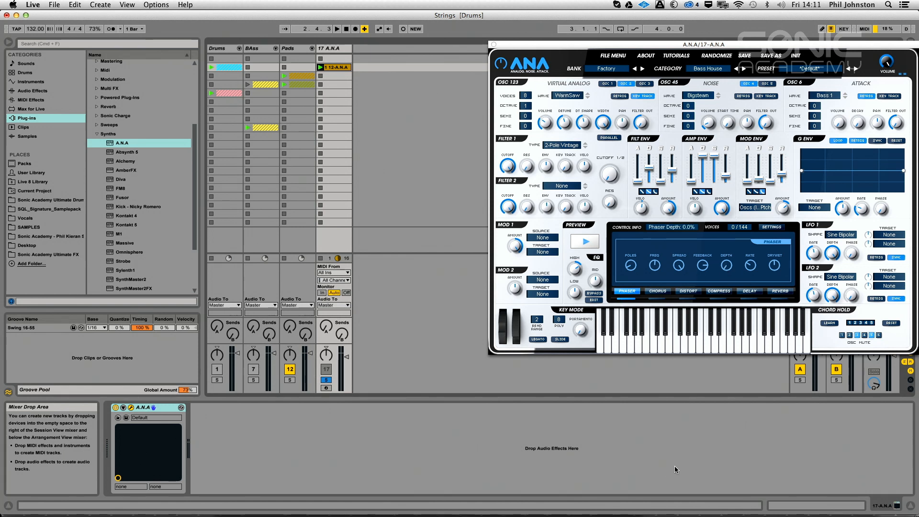
key(space)
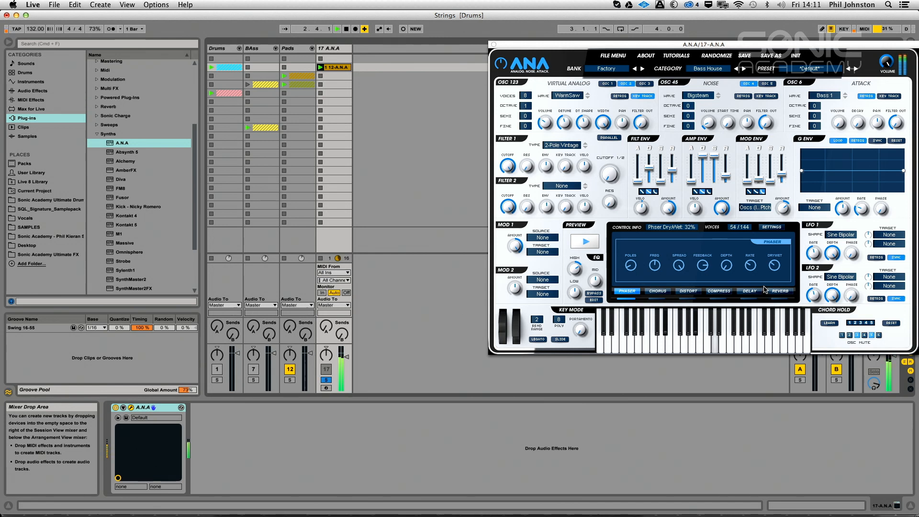
click(625, 299)
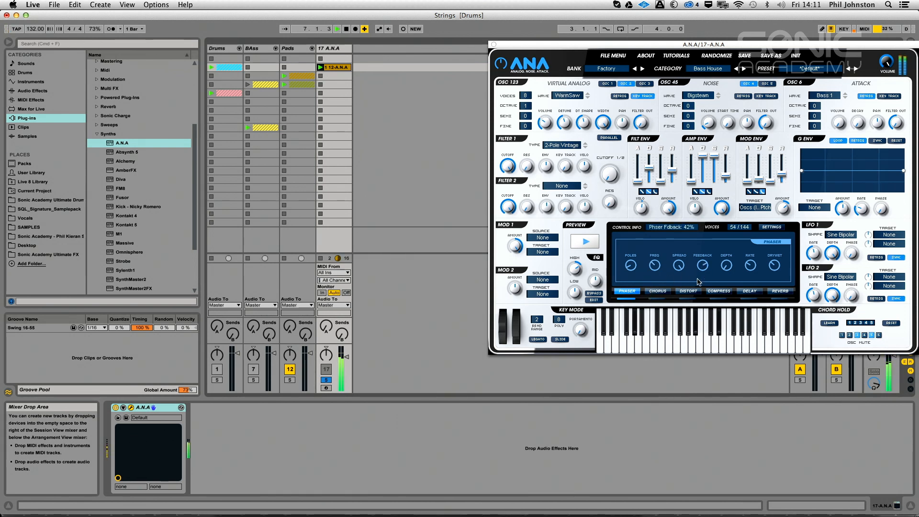
key(space)
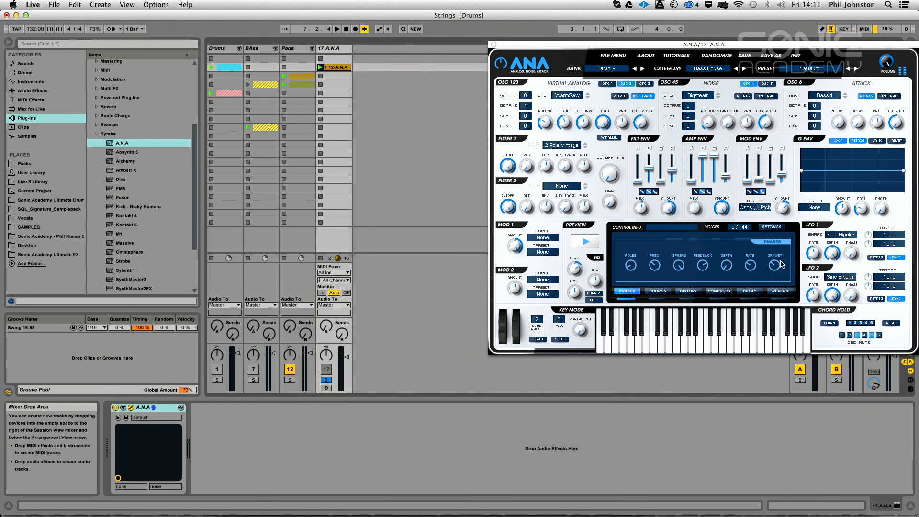
Play the clip and compare the sound with the phaser bypassed and enabled
key(space)
click(629, 298)
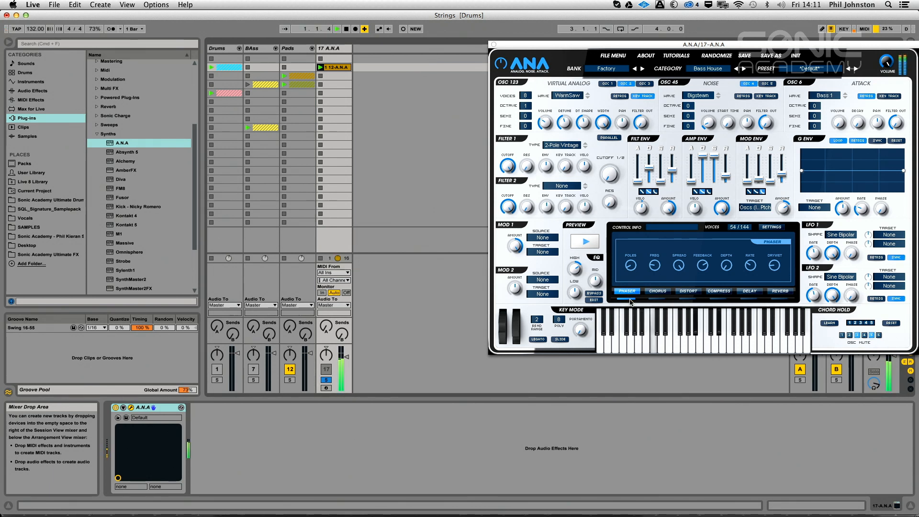
click(630, 299)
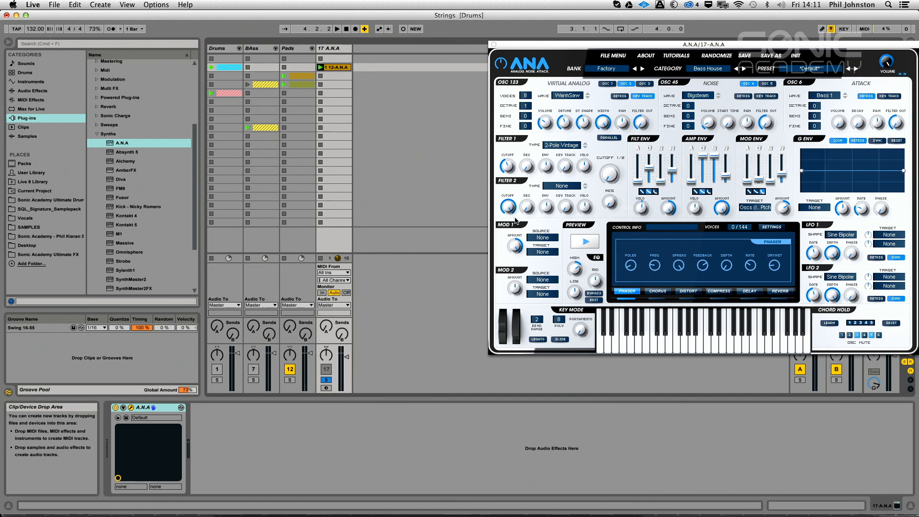
Lower filter 1's cutoff, raise its envelope amount to about 38.7%, and switch the filter type to 4-Pole Vintage
key(space)
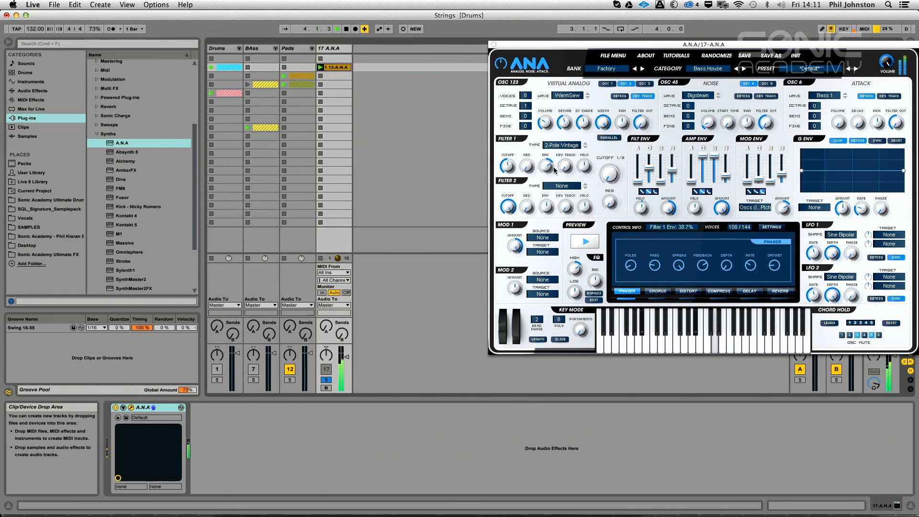
key(space)
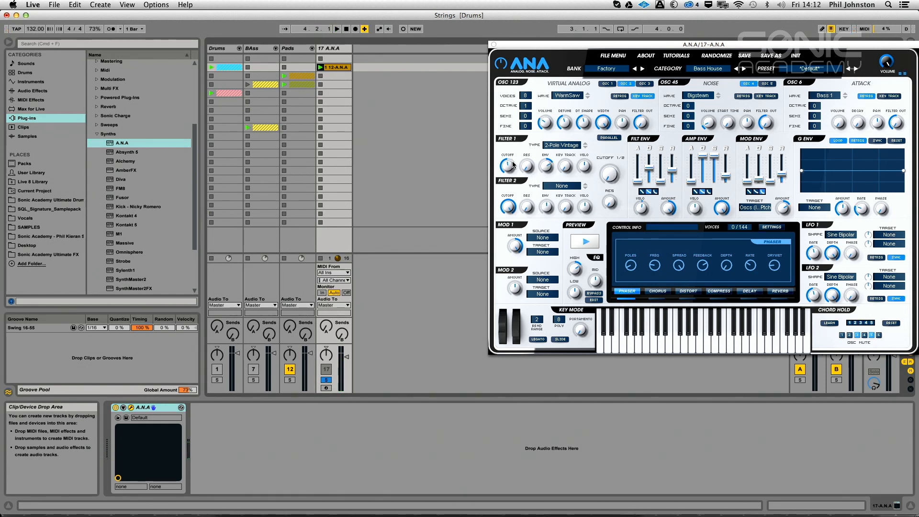
click(564, 145)
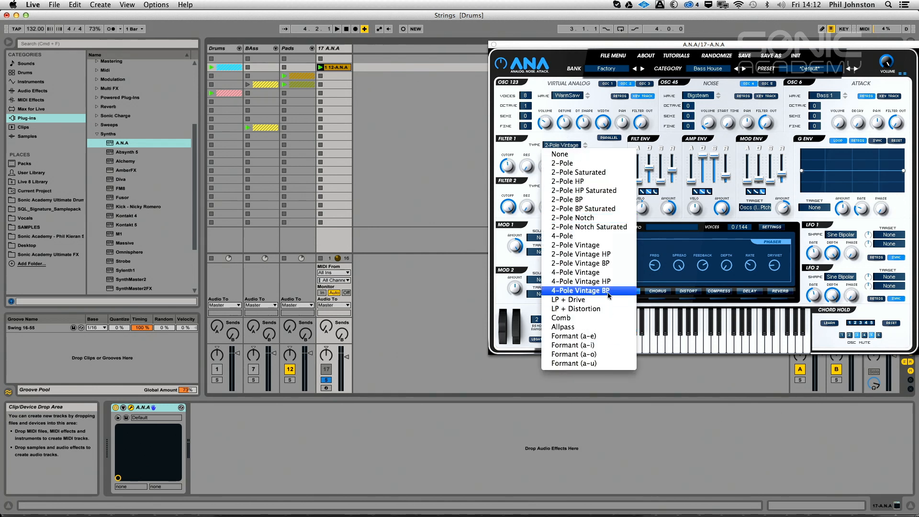
click(584, 273)
Set filter 1's envelope amount to about 44% and the filter envelope sustain to 0%, fine-tuning the cutoff while auditioning
key(space)
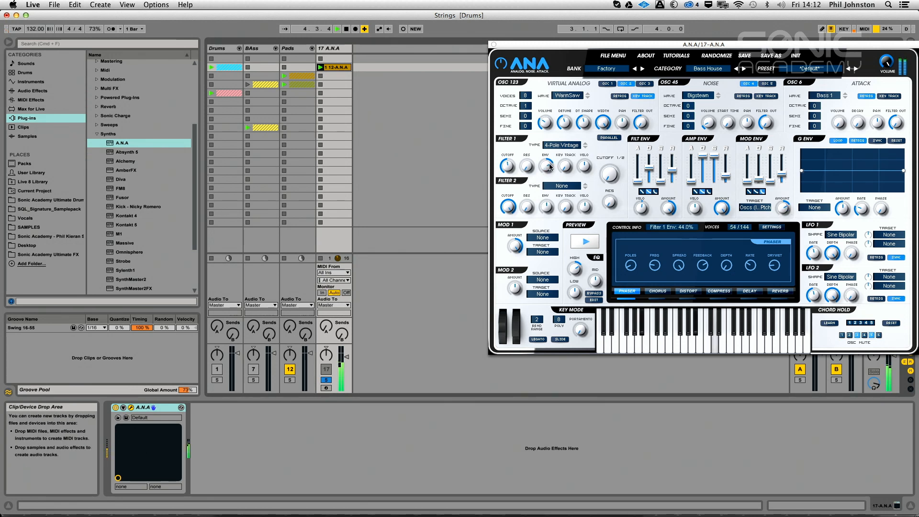
drag(550, 166, 558, 174)
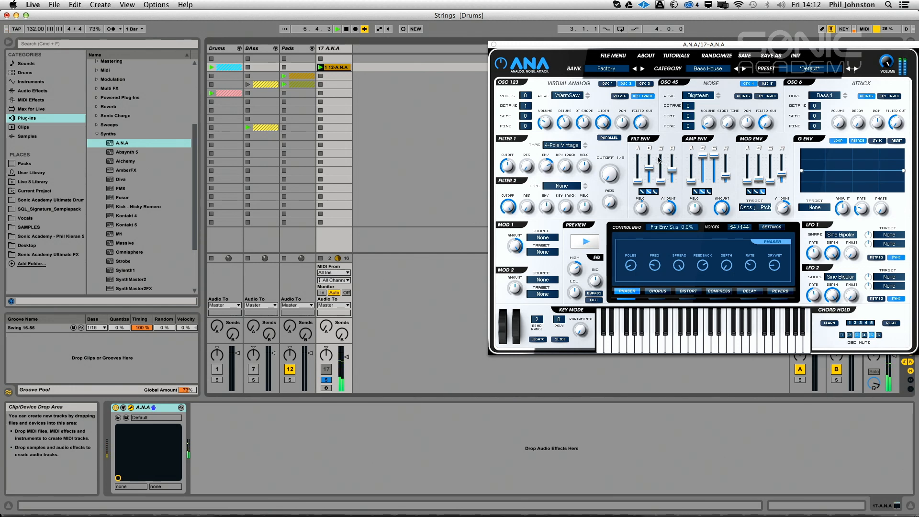
mouse_move(517, 170)
mouse_down()
mouse_move(520, 128)
mouse_move(510, 125)
mouse_move(508, 158)
mouse_up()
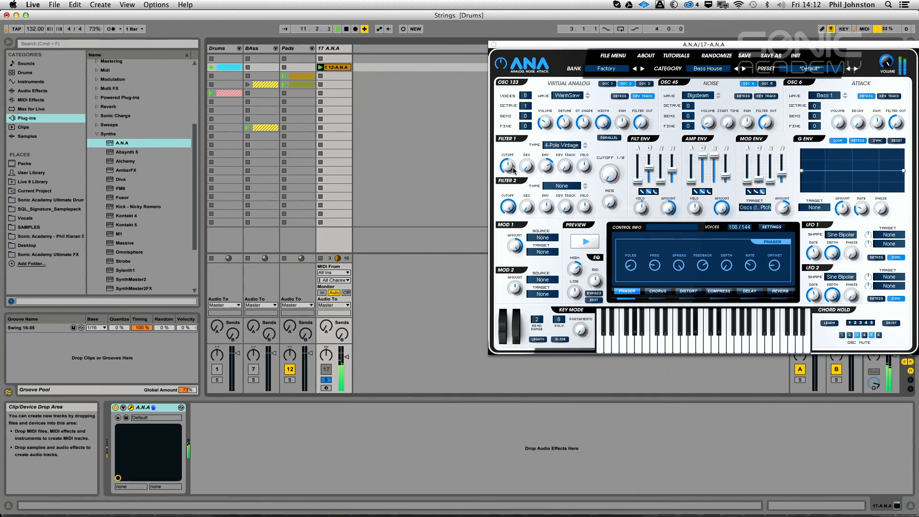
key(space)
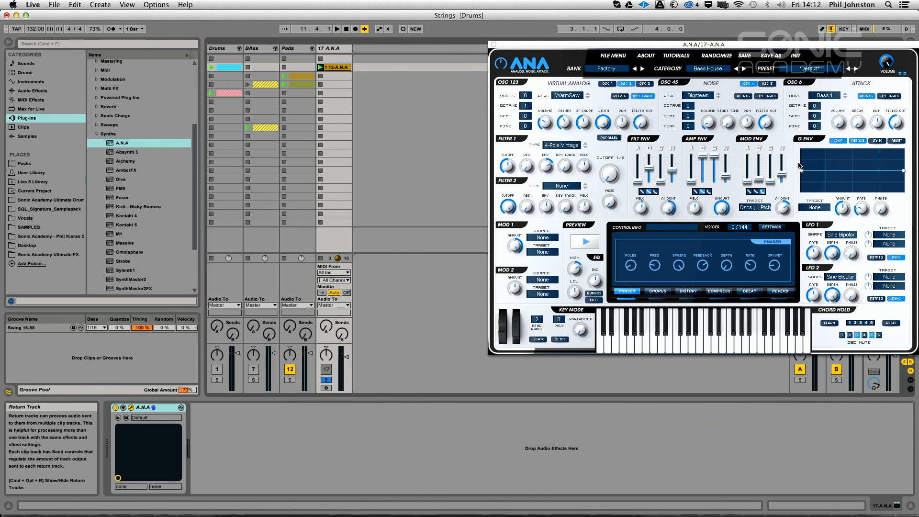
Shorten the amp envelope's decay to about 944 ms and drop its sustain to 0% while auditioning
key(space)
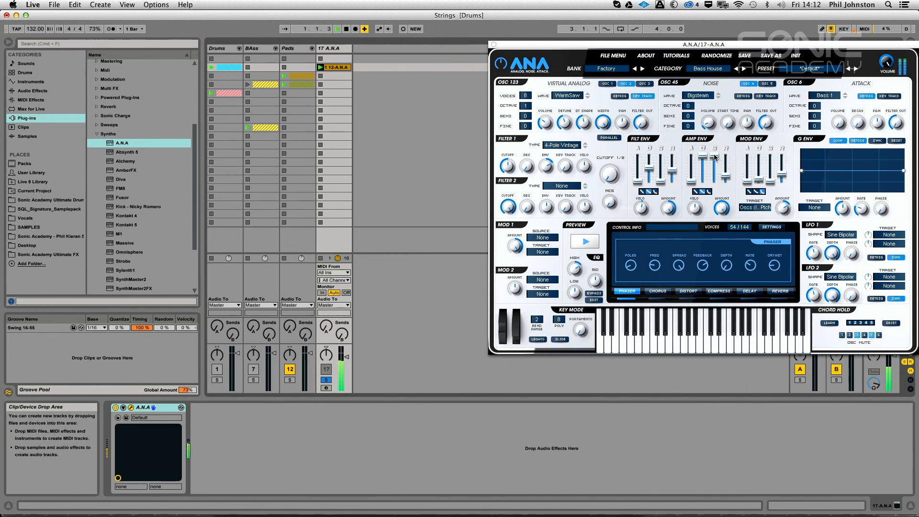
drag(703, 157, 704, 165)
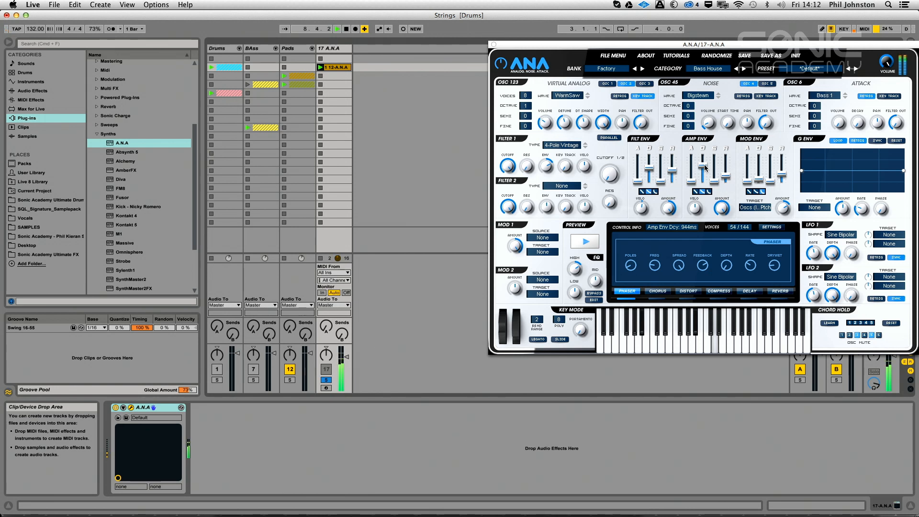
key(space)
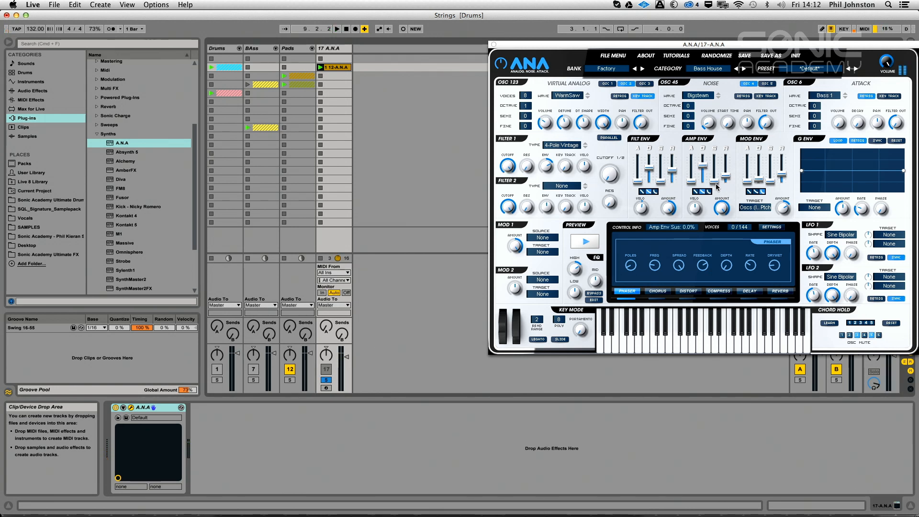
Raise the amp envelope's sustain to a medium level and lower filter 1's cutoff to about 50 Hz while auditioning
key(space)
mouse_move(715, 182)
mouse_down()
mouse_move(713, 163)
mouse_move(710, 174)
mouse_up()
key(space)
drag(714, 165, 715, 173)
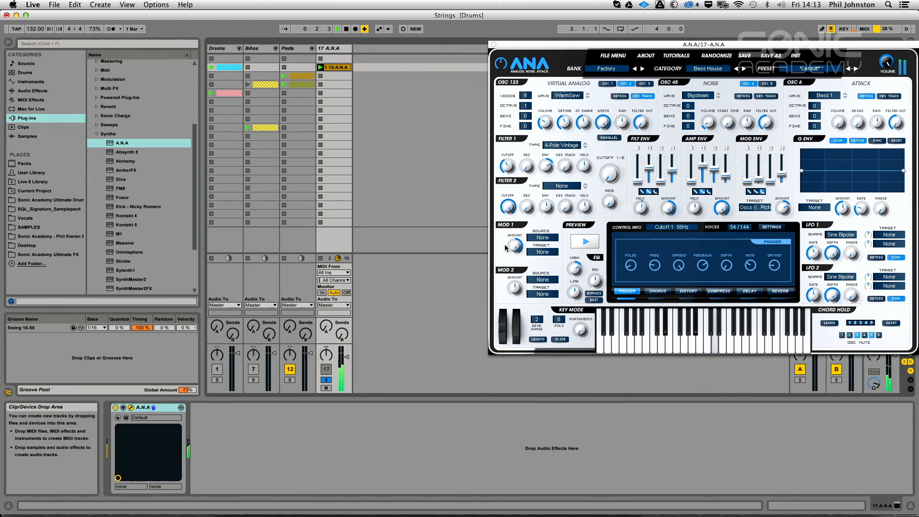
key(space)
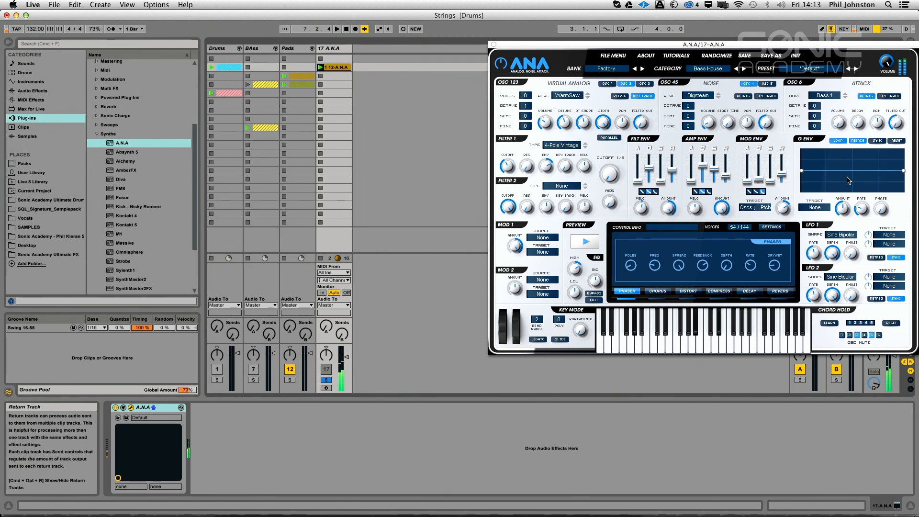
Assign the G Env to Filter 1 Cutoff and shape it as a non-looping curve that falls quickly from the top
click(820, 207)
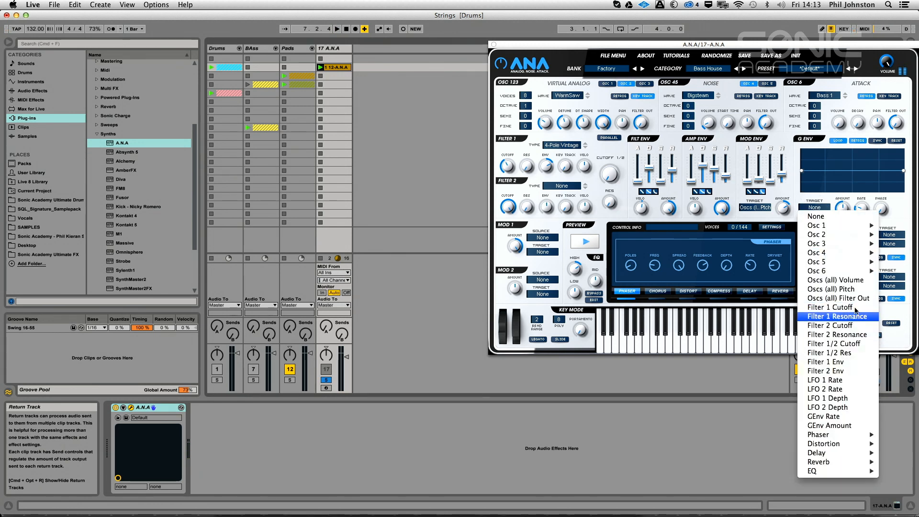
click(833, 308)
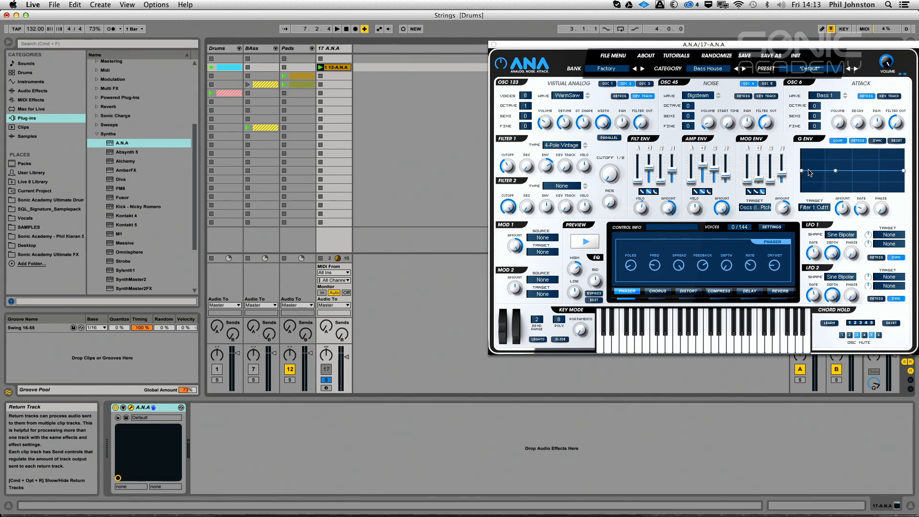
drag(810, 173, 803, 149)
double_click(814, 161)
click(838, 140)
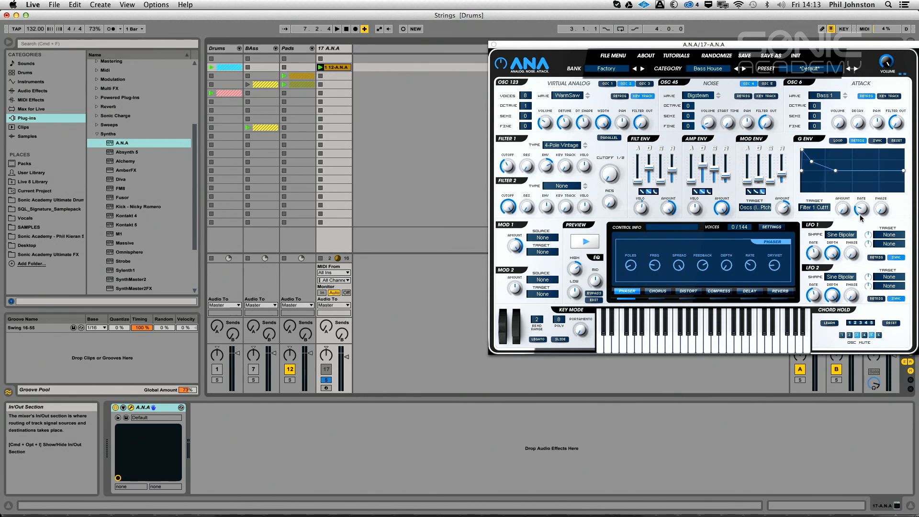
Play the clip, set the G Env amount to about 26.3% and raise its rate
key(space)
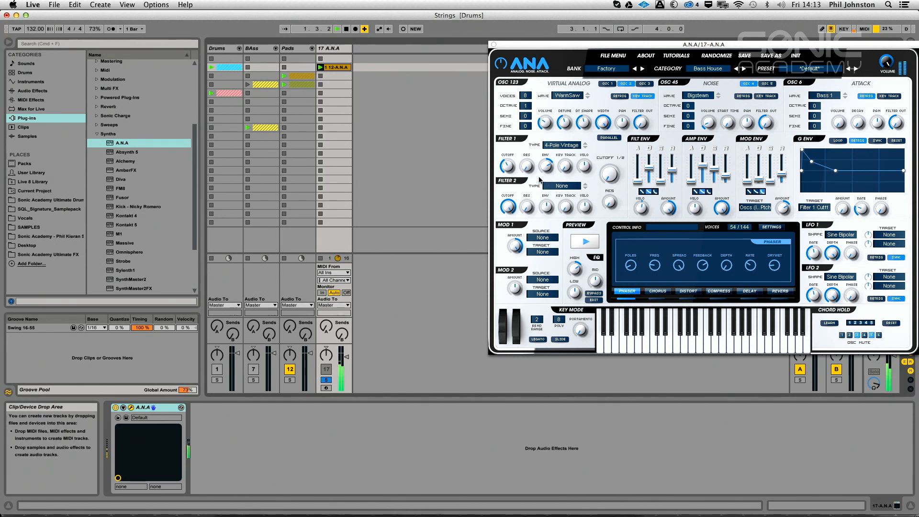
drag(547, 182, 551, 195)
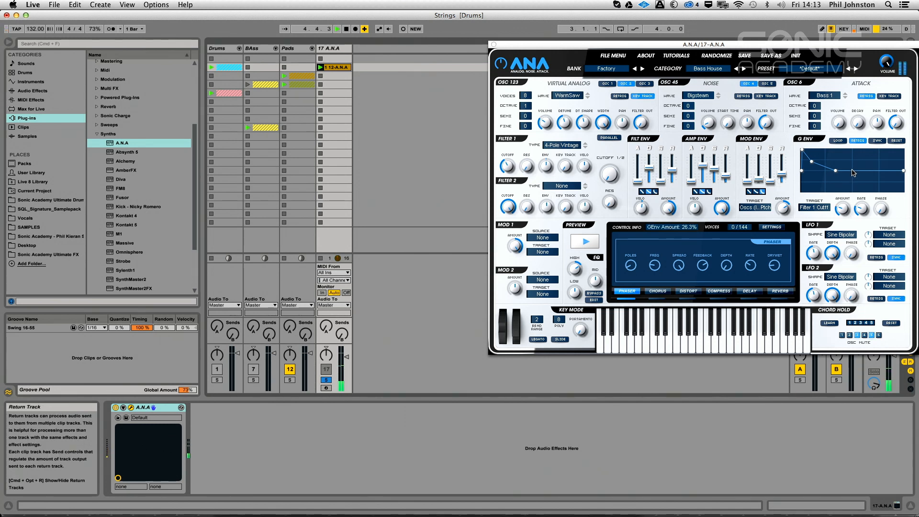
drag(857, 206, 867, 178)
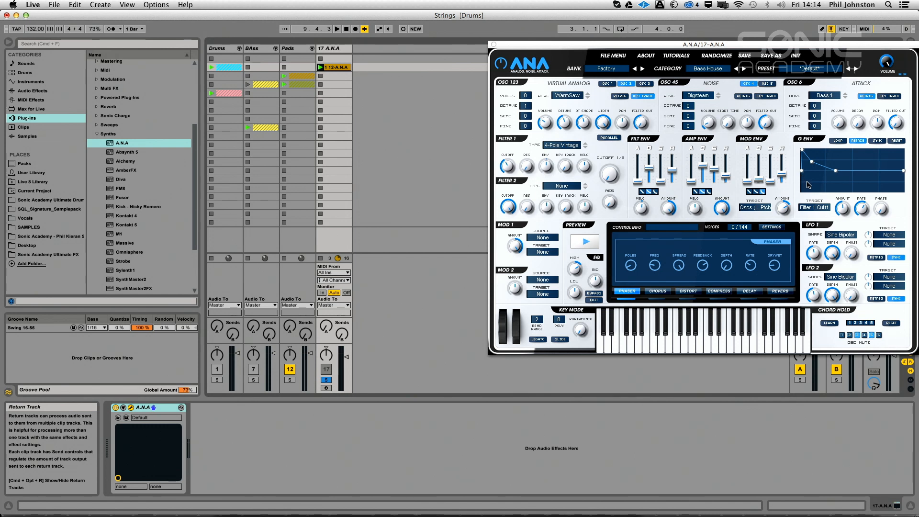
Fine-tune the G Env rate to about 4.80 Hz while auditioning the clip
key(space)
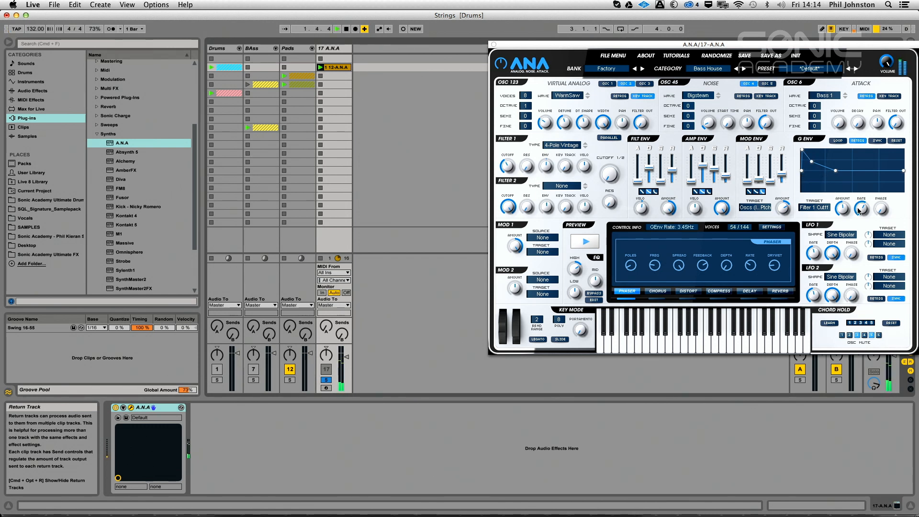
drag(865, 193, 865, 203)
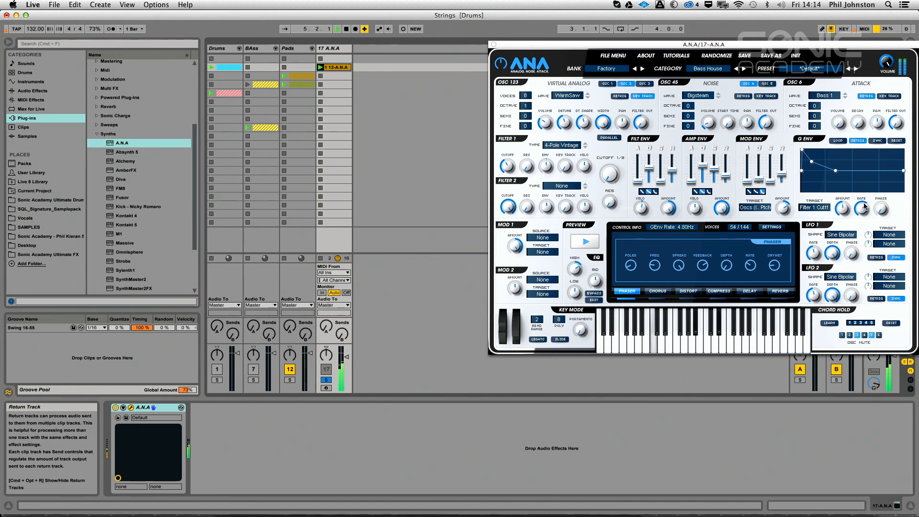
drag(865, 208, 865, 211)
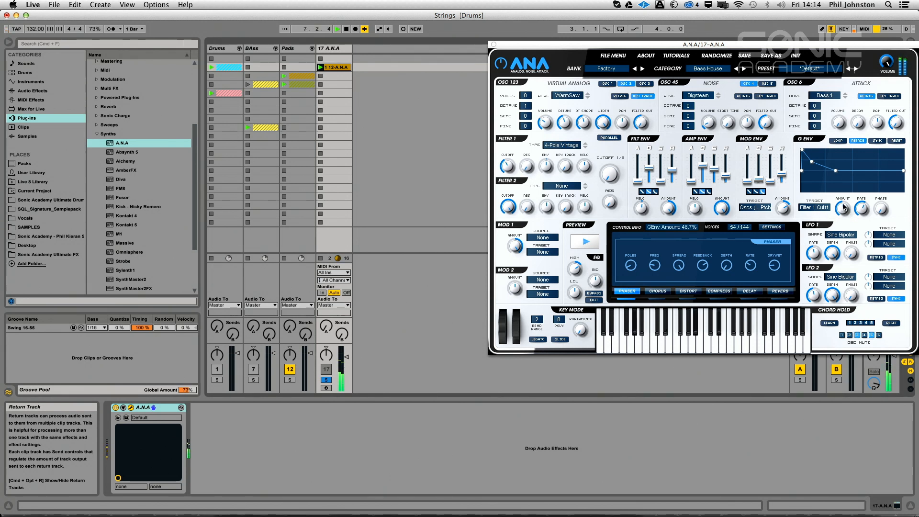
Readjust the G Env amount, and set filter 1's envelope amount to about 46% and cutoff to about 76 Hz while auditioning
drag(843, 207, 844, 208)
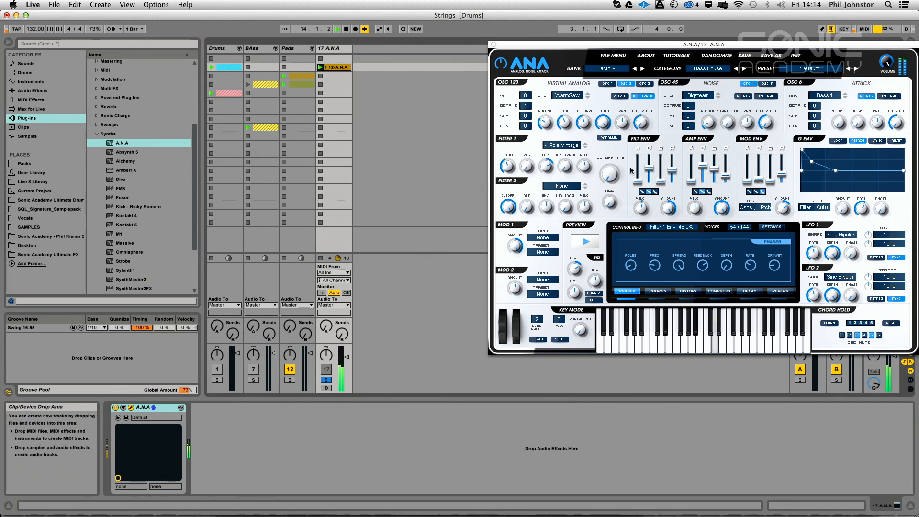
drag(846, 209, 845, 198)
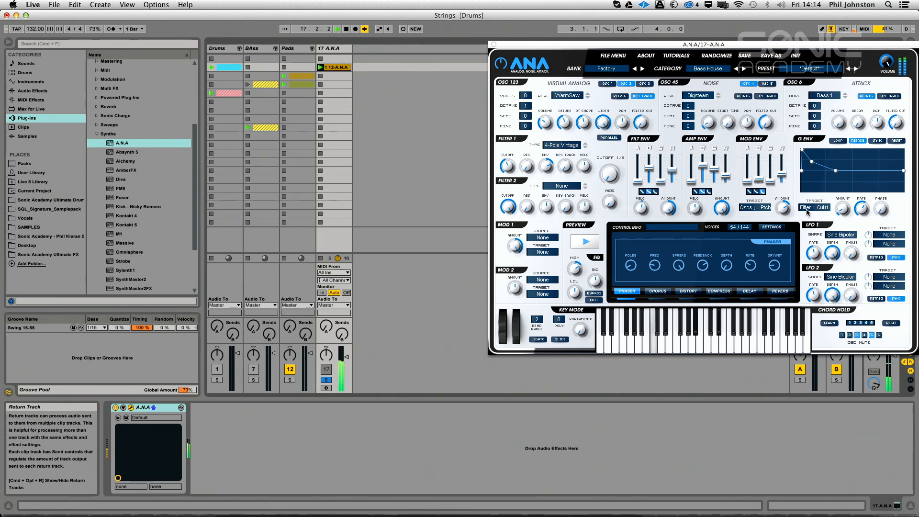
mouse_move(508, 168)
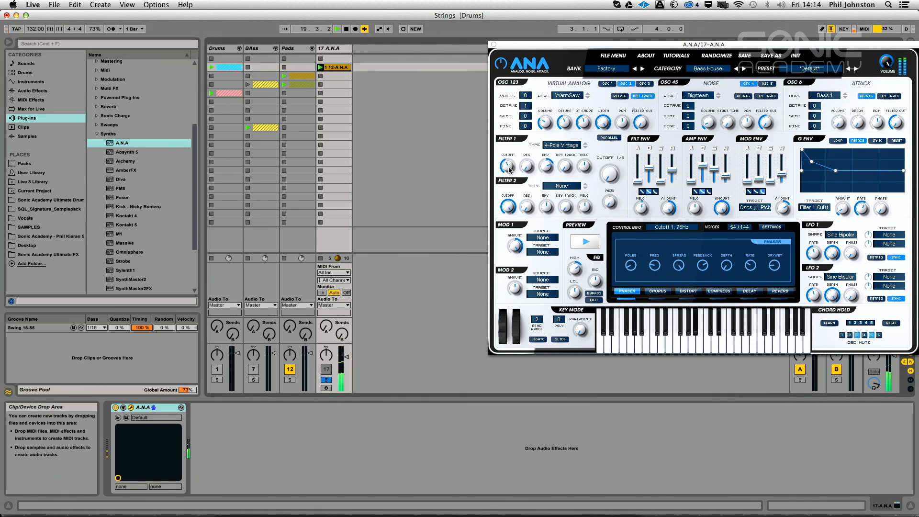
Raise filter 1's cutoff while auditioning the clip, and stop playback
drag(509, 170, 526, 82)
key(space)
Open the string clip and copy its lowest row of notes one octave down, spanning G#0 to D#1
click(329, 71)
double_click(328, 70)
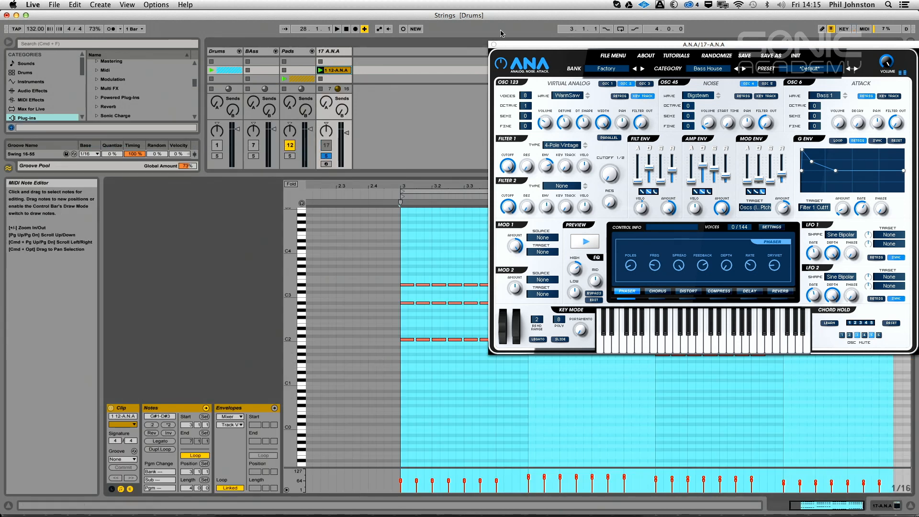
click(494, 43)
drag(398, 398, 902, 320)
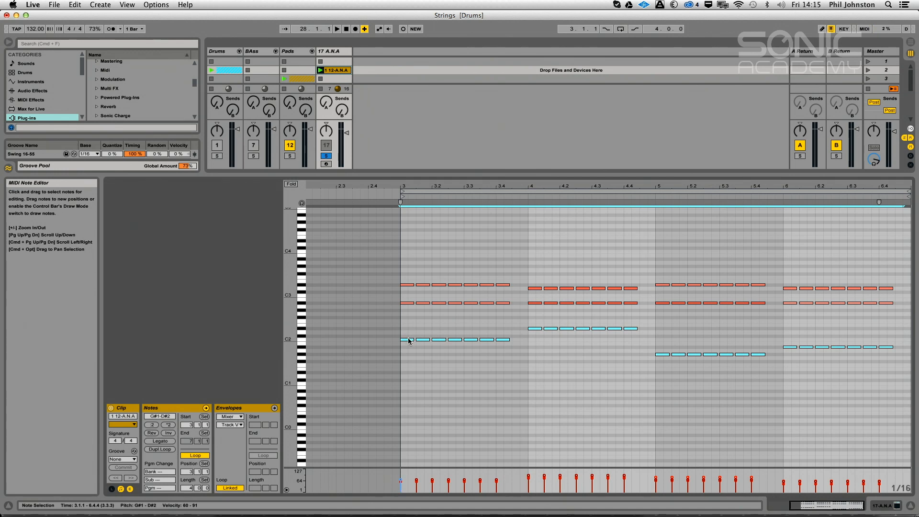
drag(406, 342, 406, 386)
Reopen the synth and set the EQ high gain to about 10.2 dB and adjust the noise volume while auditioning
key(space)
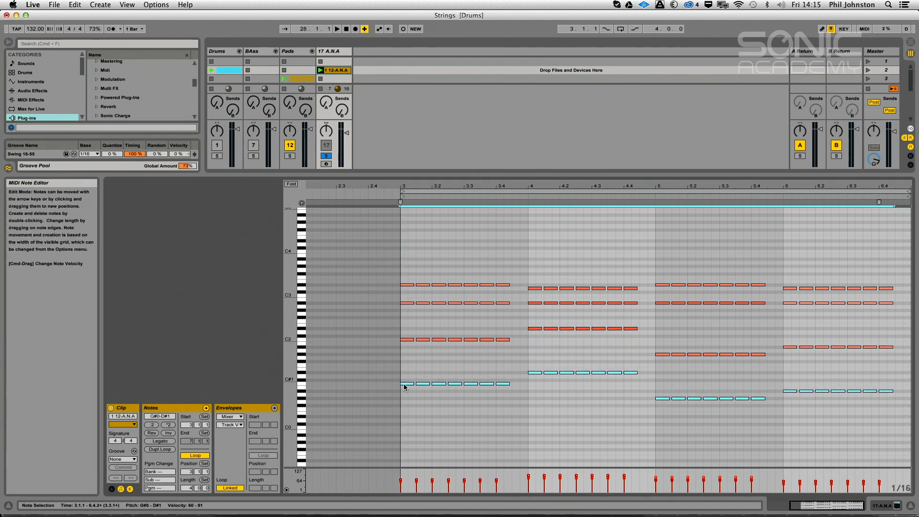
double_click(330, 51)
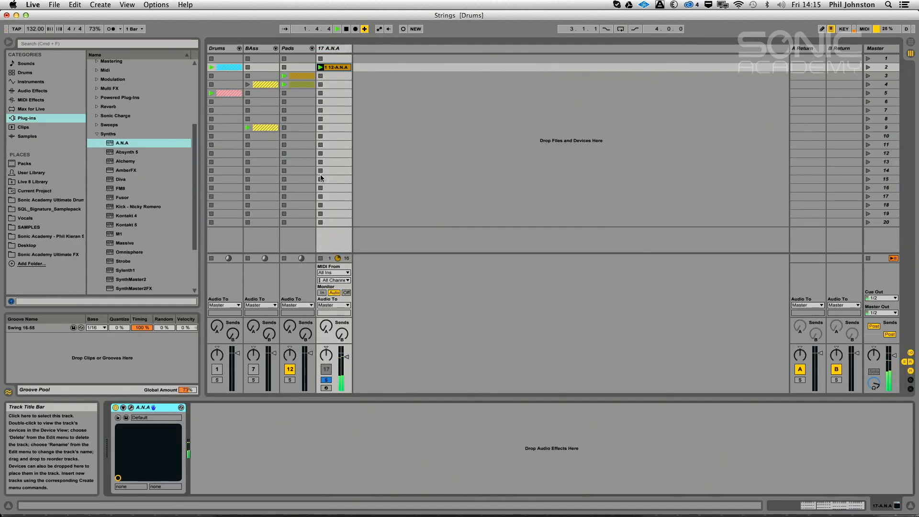
click(131, 407)
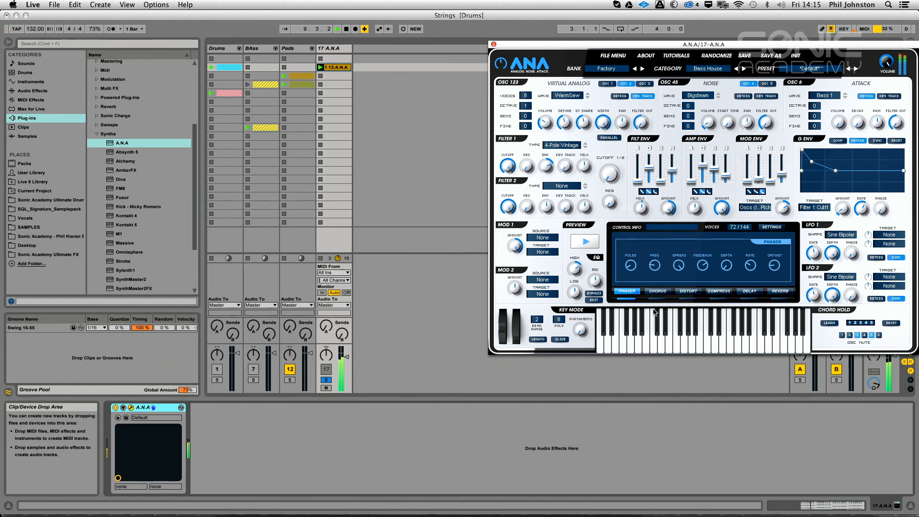
click(578, 271)
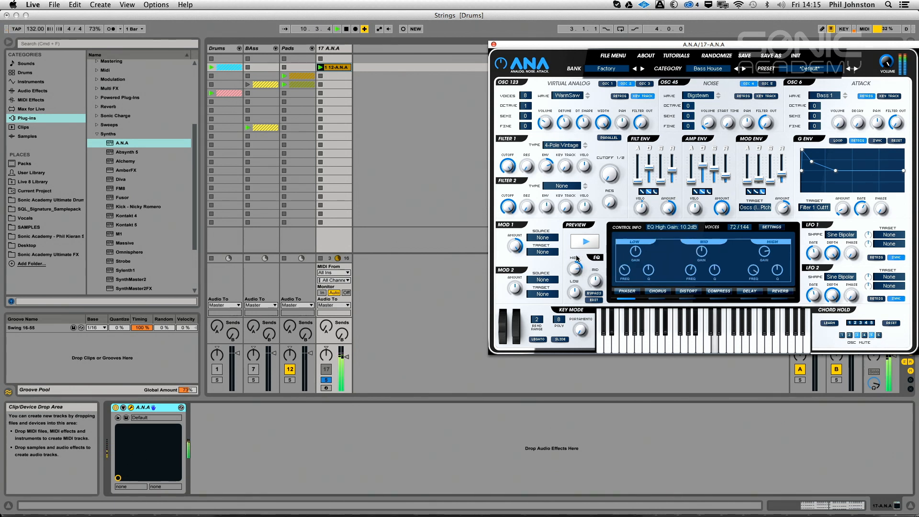
click(712, 122)
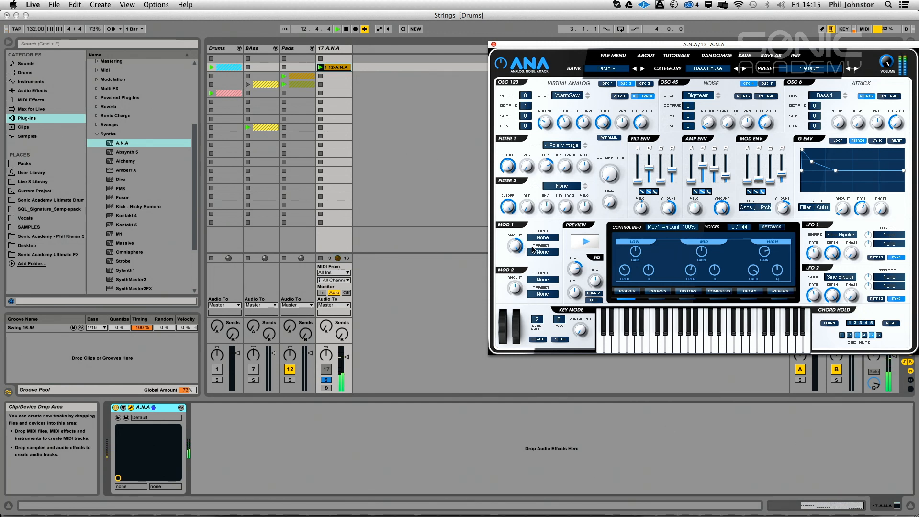
click(473, 441)
key(space)
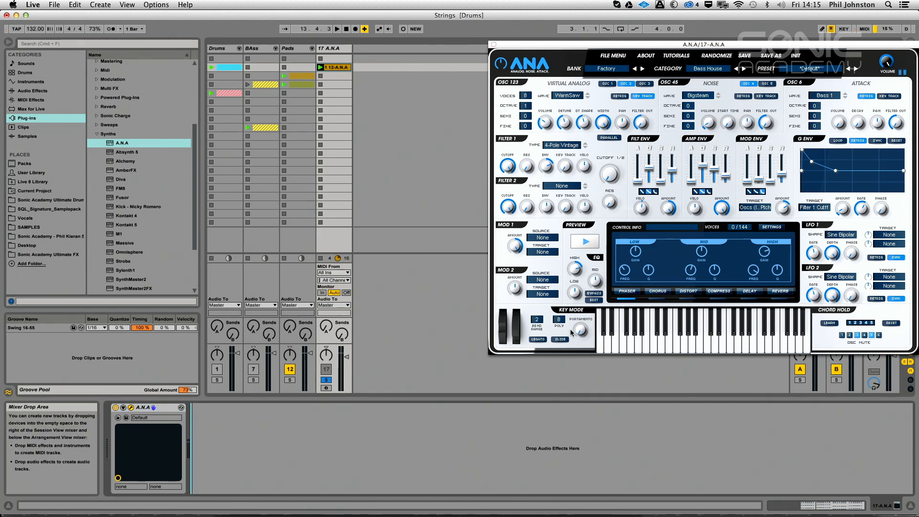
Set up the distortion with a high-pass of about 3.1 kHz, 12 dB input gain and -6 dB output gain while auditioning
click(679, 291)
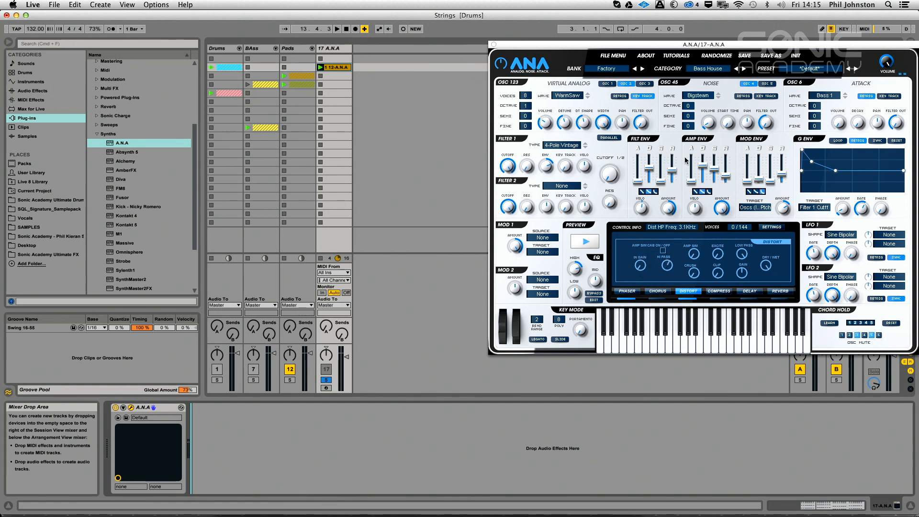
key(space)
drag(668, 263, 657, 293)
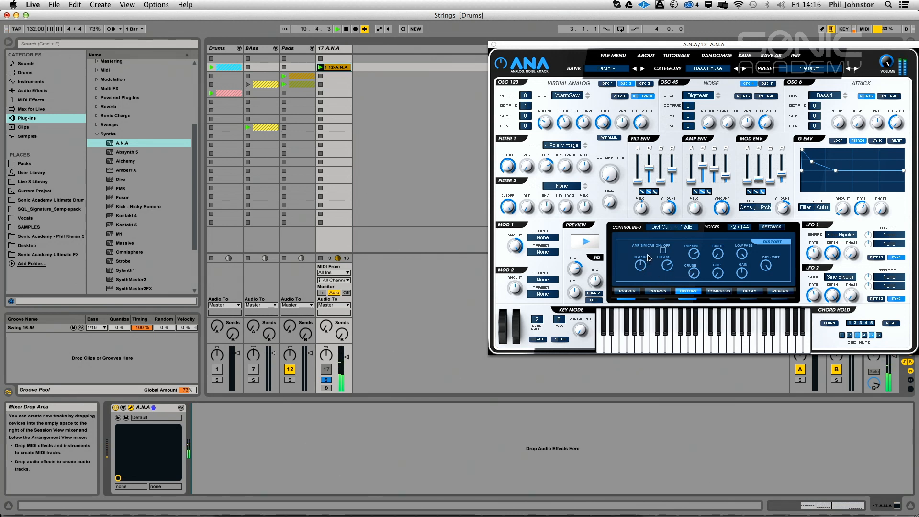
key(space)
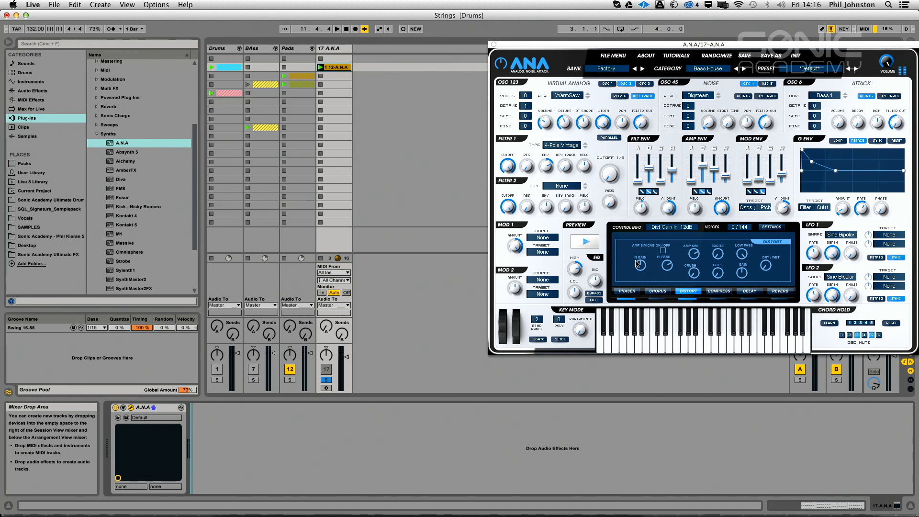
drag(640, 266, 632, 288)
key(space)
key(space)
key(space)
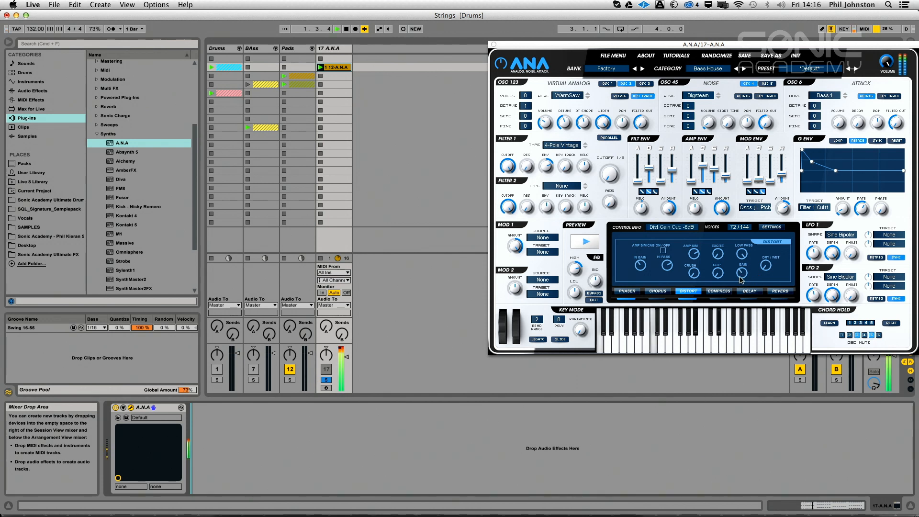
Lower the synth's master volume, and set the distortion's output gain to about 2.9 dB and dry/wet mix to 100%
drag(887, 63, 849, 165)
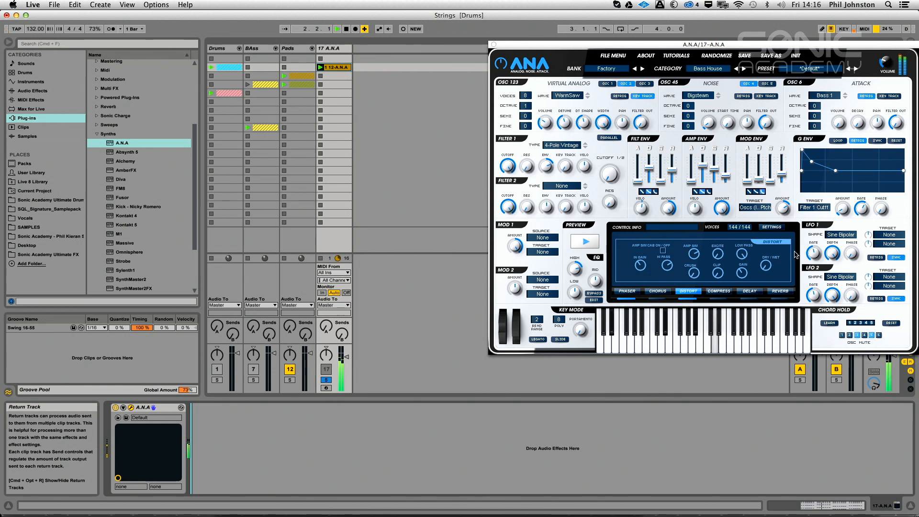
drag(765, 261, 768, 251)
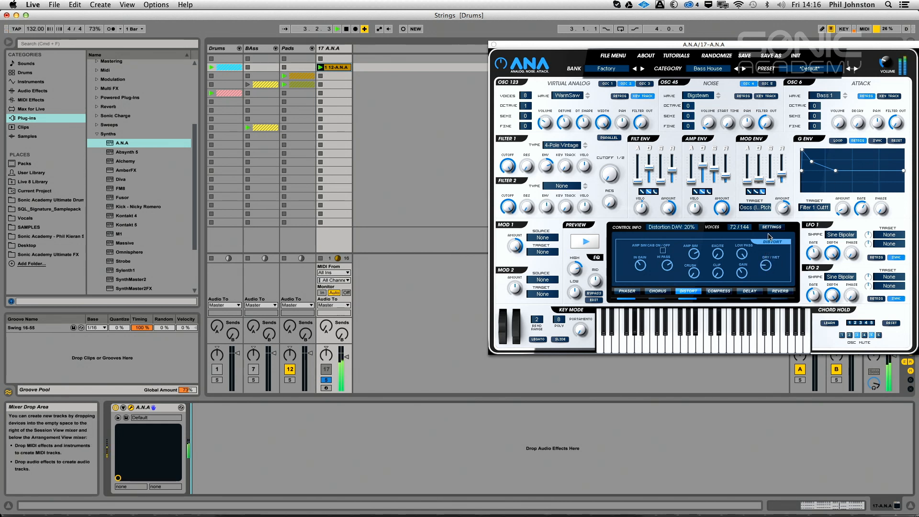
mouse_move(771, 197)
mouse_down()
mouse_move(779, 124)
mouse_move(779, 201)
mouse_up()
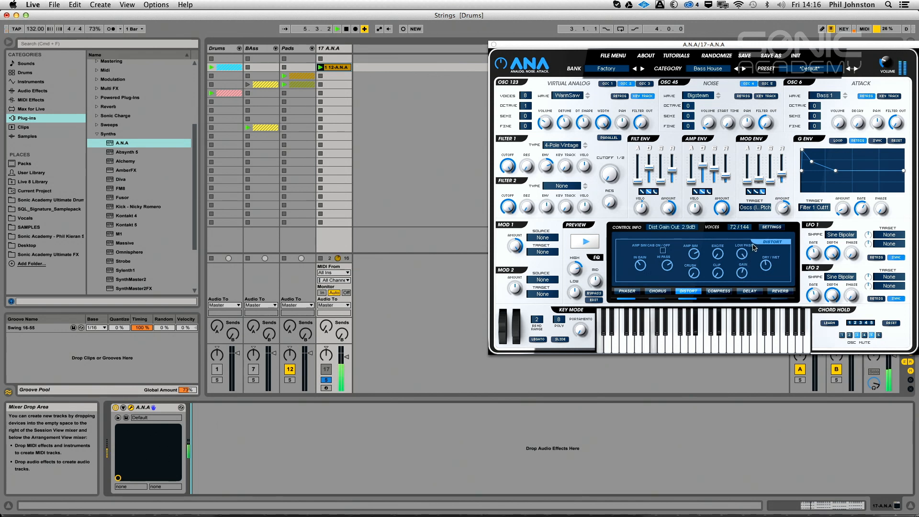
drag(766, 266, 765, 284)
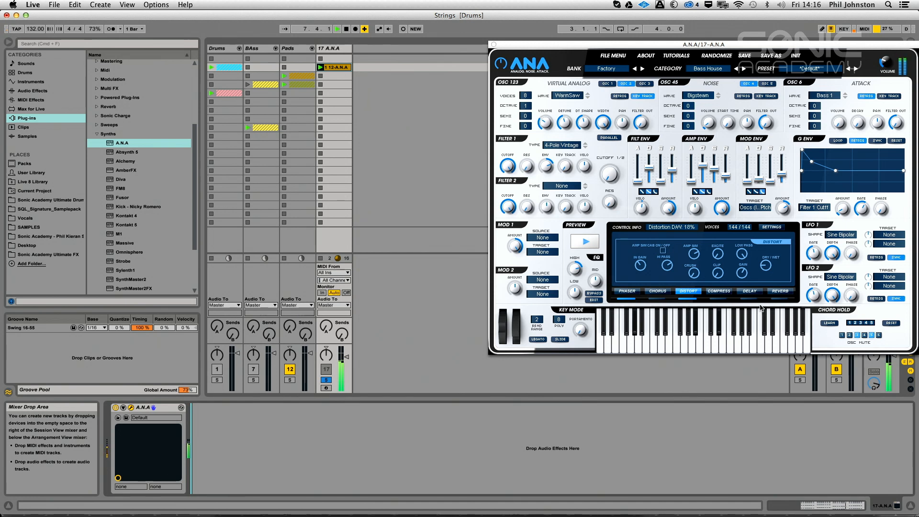
drag(647, 272, 651, 248)
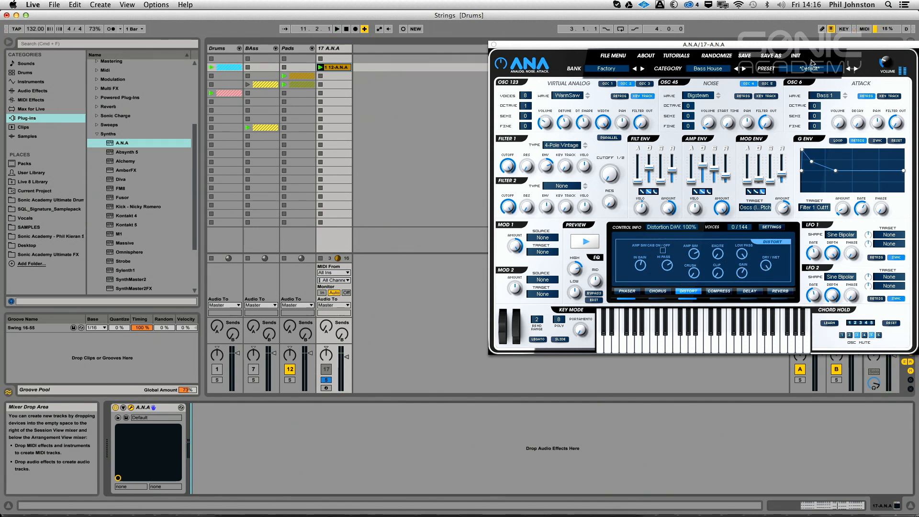
Change the noise oscillator's wave to Crispy Noise and rebalance its volume and the synth's master volume while auditioning
key(space)
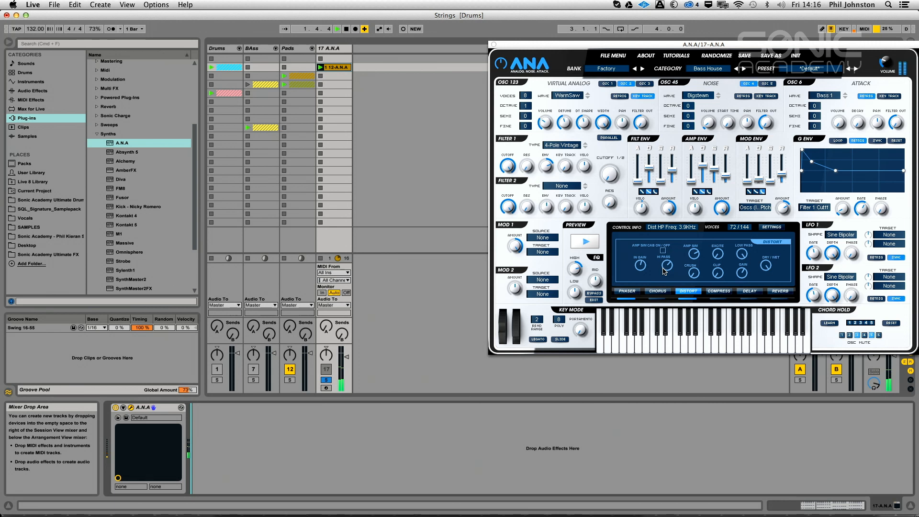
click(695, 96)
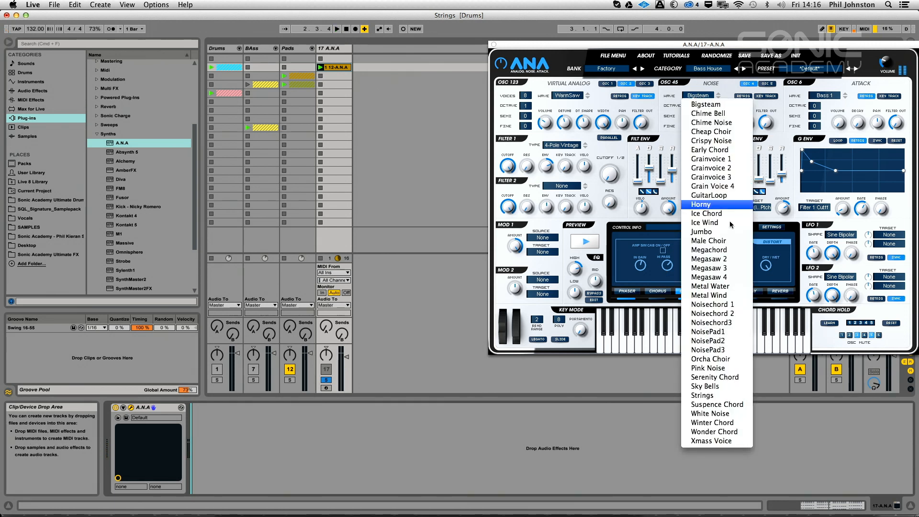
click(710, 141)
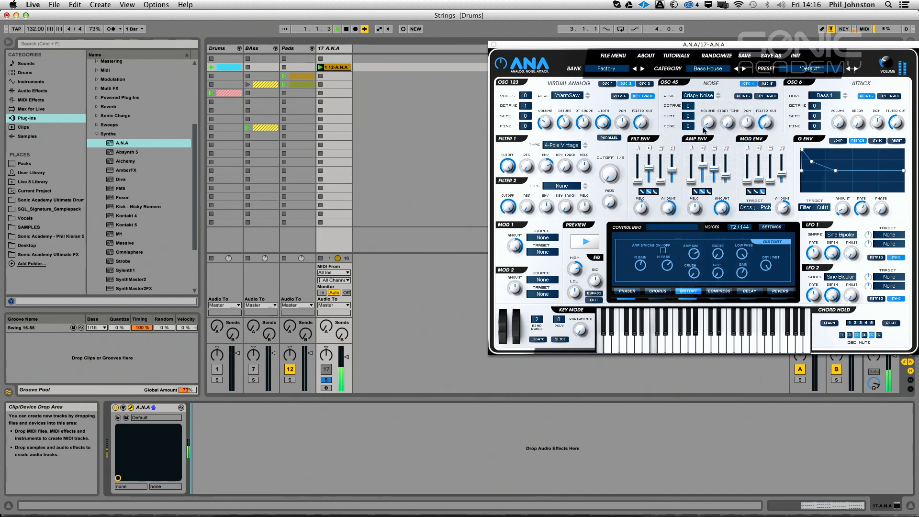
drag(712, 108, 711, 103)
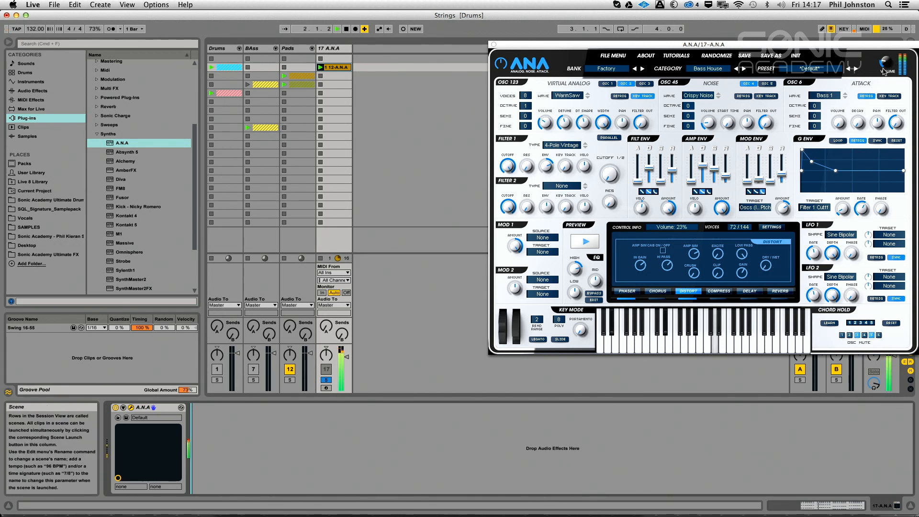
drag(883, 74, 883, 89)
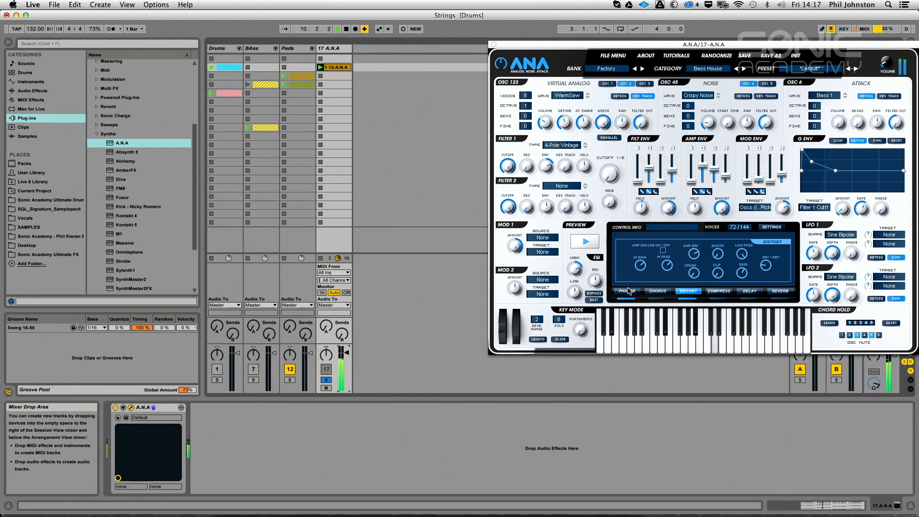
Open the EQ editor and set the high band's frequency to about 9.3 kHz while auditioning the clip
click(594, 300)
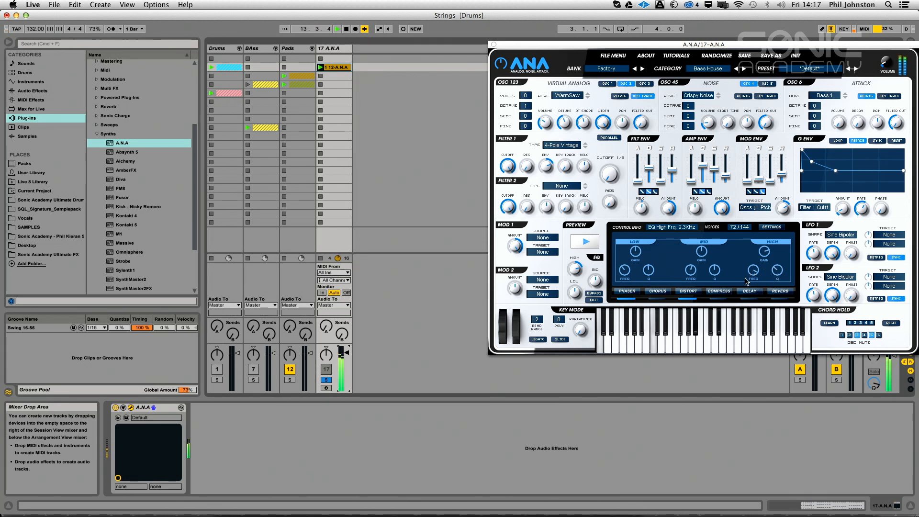
key(space)
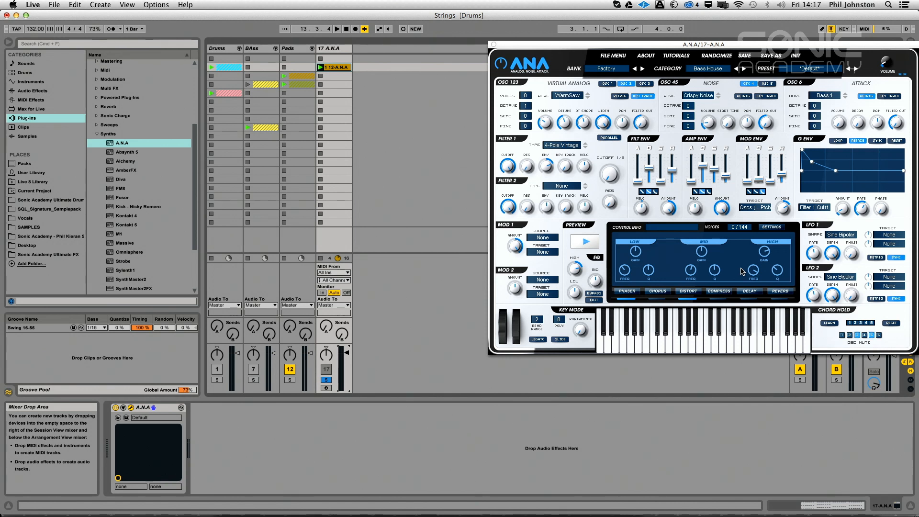
key(space)
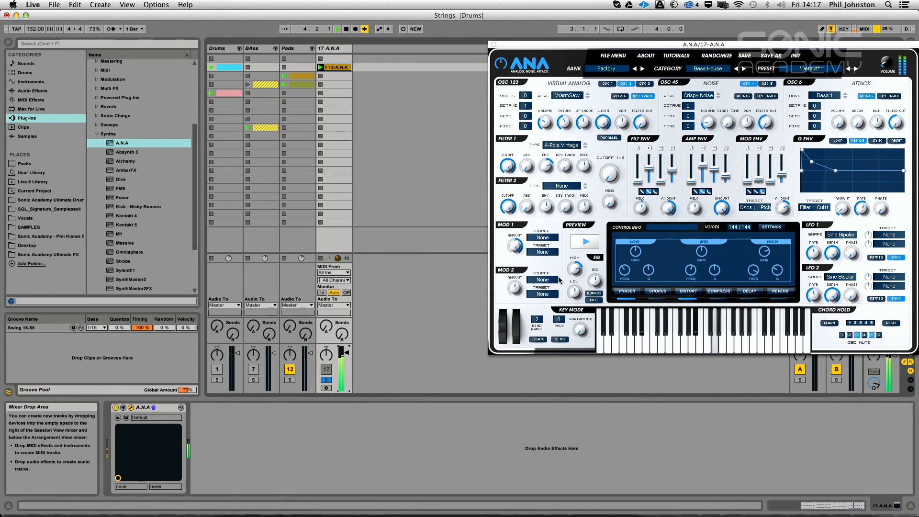
key(space)
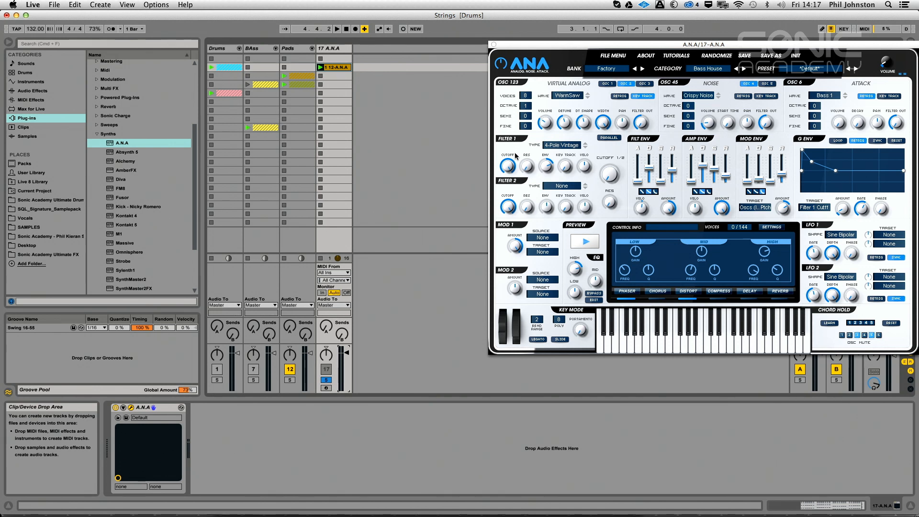
Sweep filter 1's cutoff down and back up, and set the noise volume to about 14% while auditioning
drag(513, 165, 512, 265)
key(space)
drag(509, 170, 514, 116)
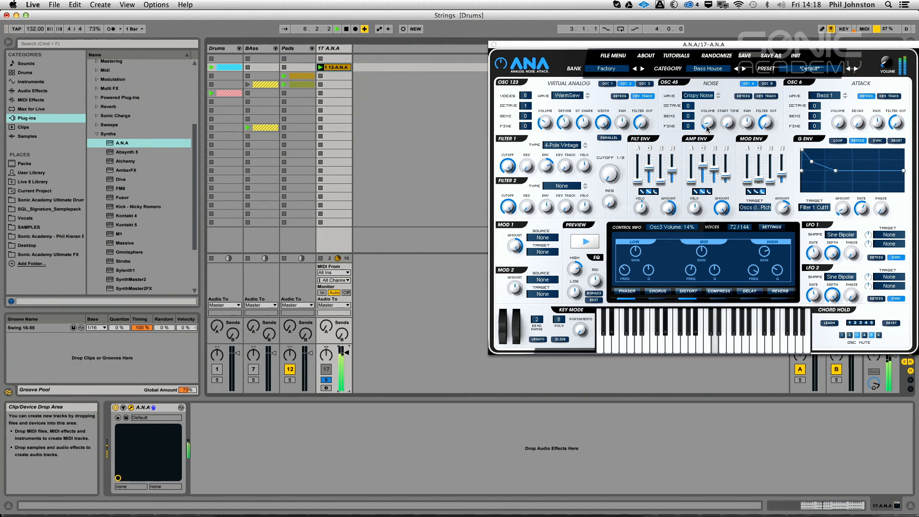
key(space)
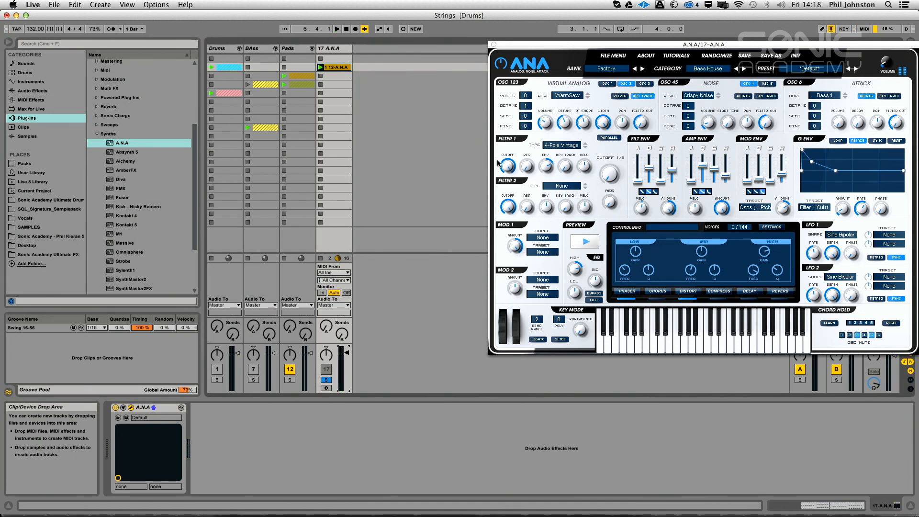
Close the synth window and load the Satin plug-in from the VST Enhancers folder after A.N.A on its track
click(494, 44)
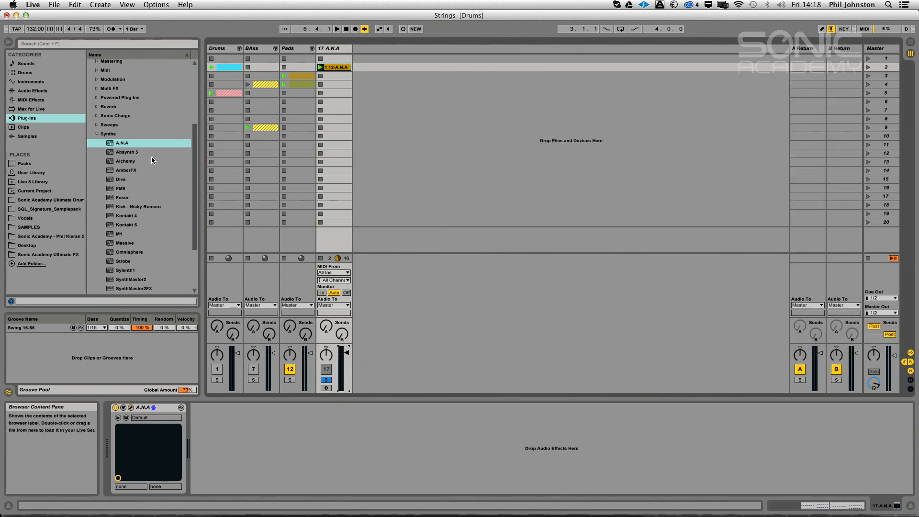
click(97, 134)
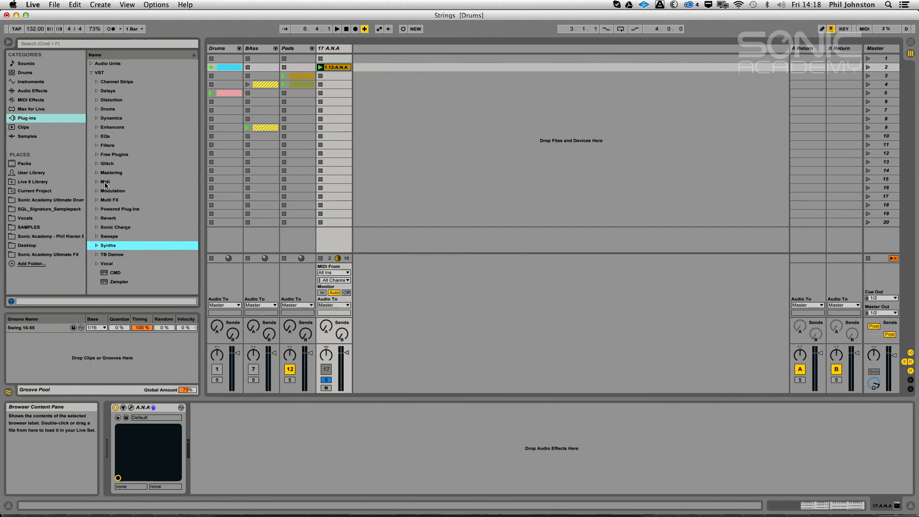
click(97, 127)
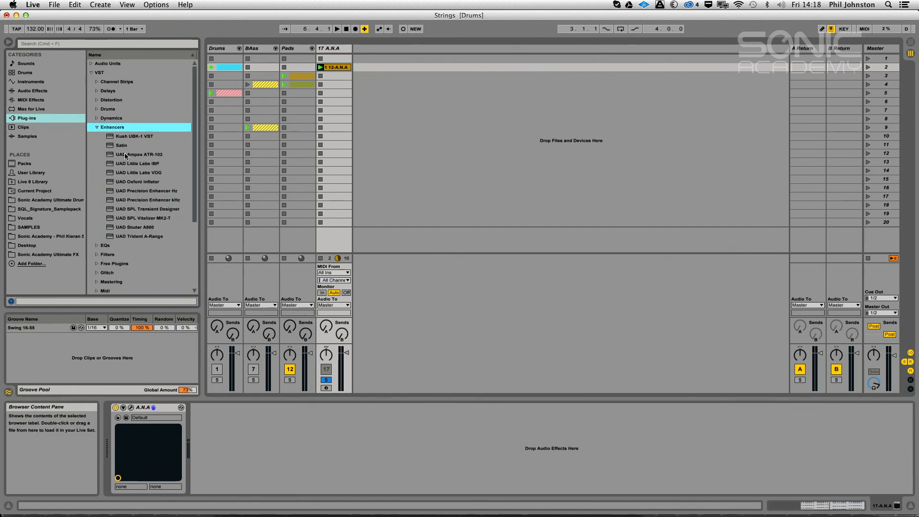
click(143, 154)
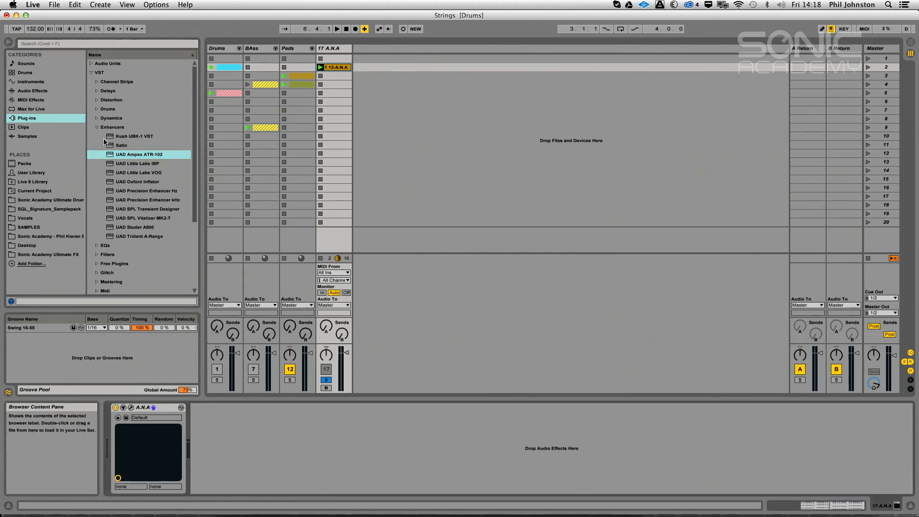
drag(109, 146, 293, 468)
drag(336, 286, 337, 287)
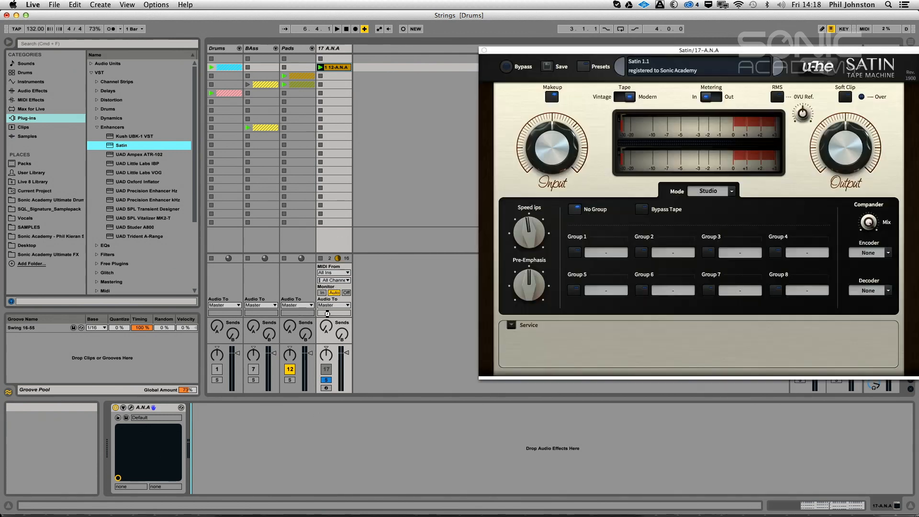
Load Satin's Studio Mode preset BH Smoothing-Out Harsh Mixes -19dB RMS and audition the clip through it
drag(530, 52, 449, 86)
click(501, 100)
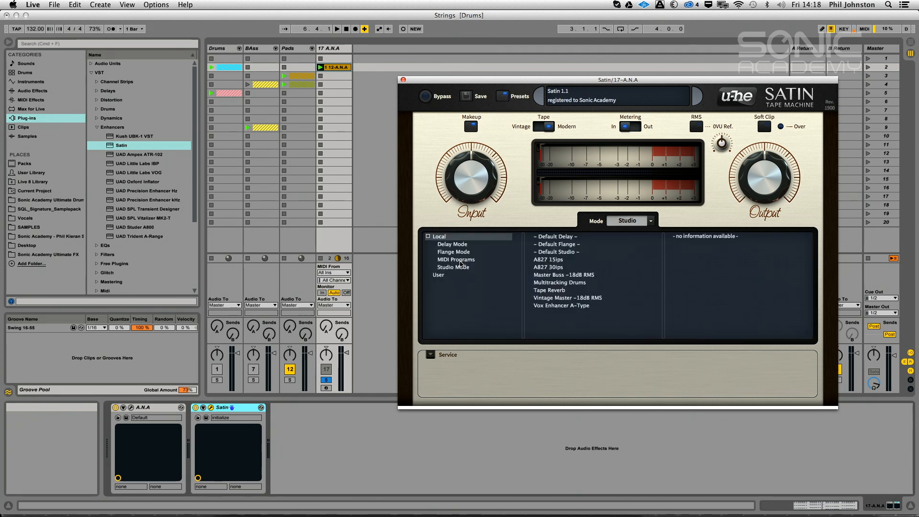
click(452, 268)
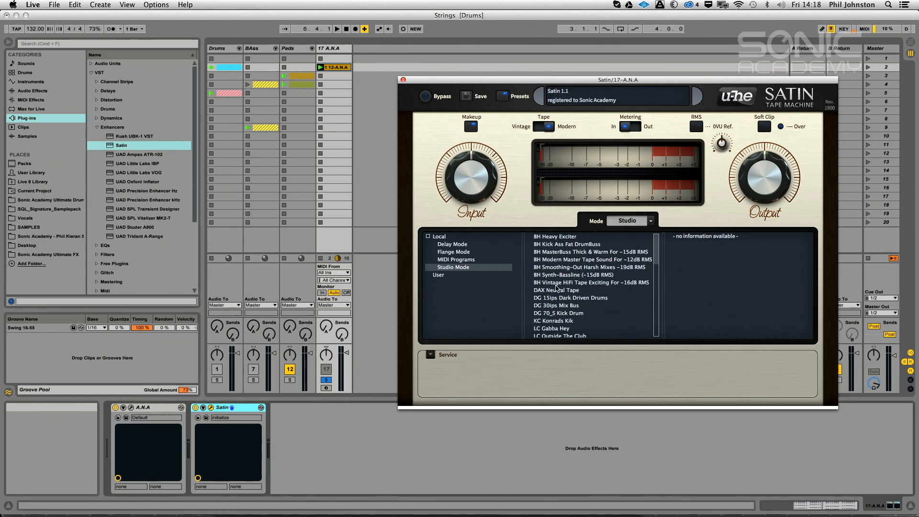
click(562, 268)
key(space)
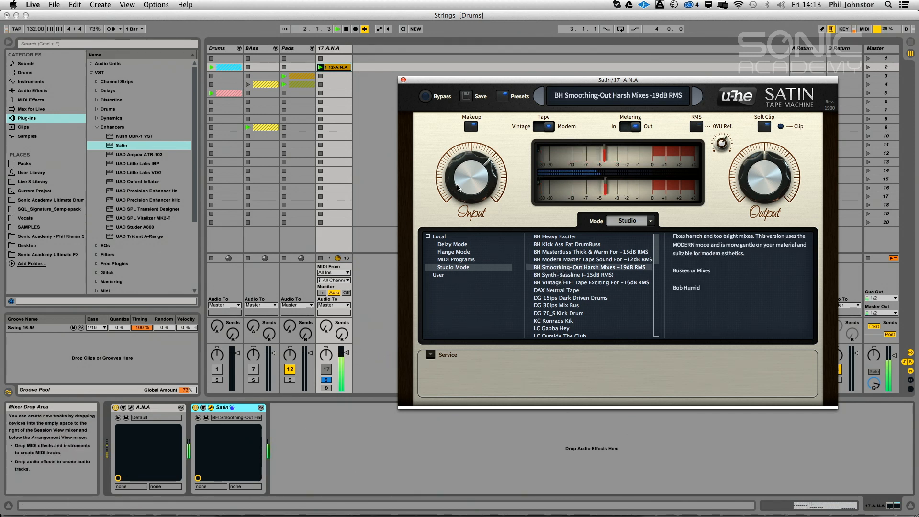
mouse_move(457, 197)
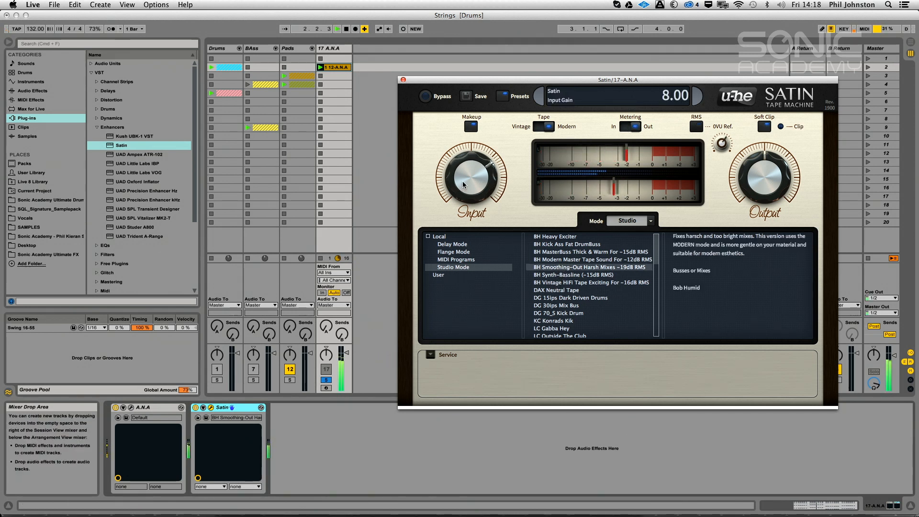
Switch the Satin device off and back on to compare its effect on the string sound
click(196, 409)
click(195, 408)
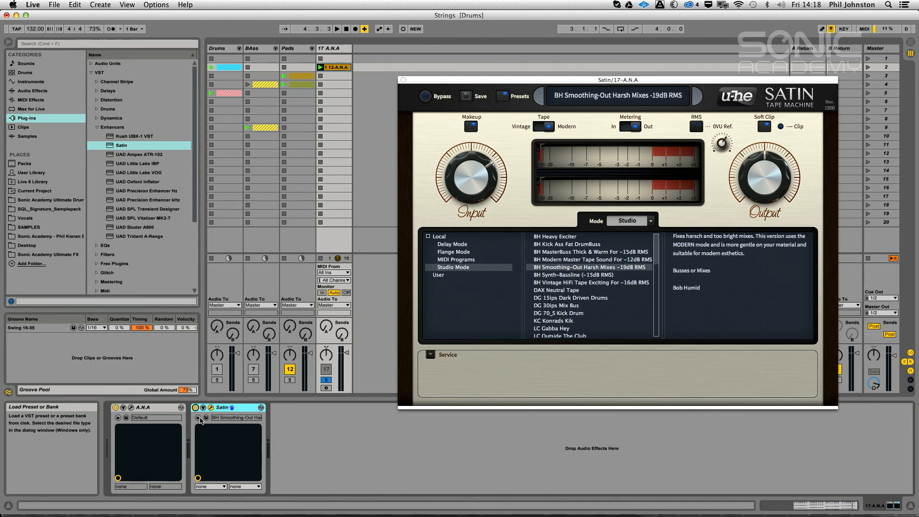
key(space)
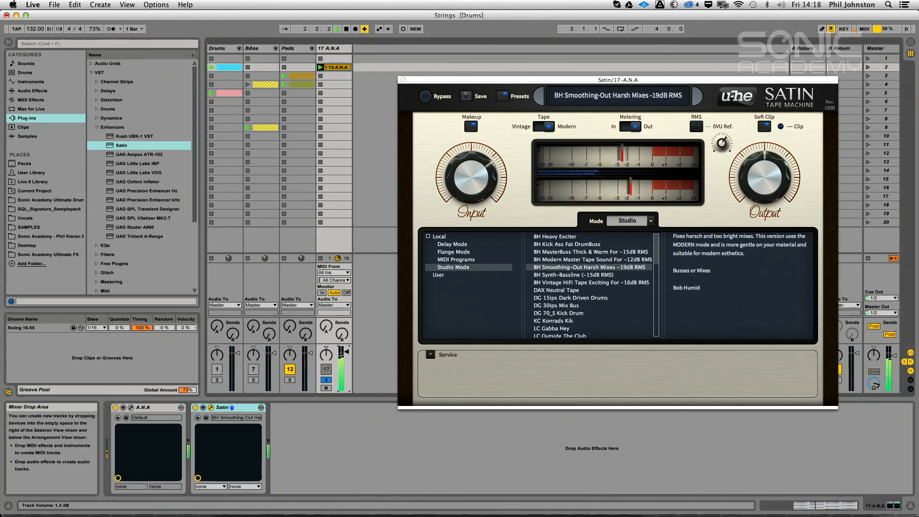
Open the A.N.A synth window during playback, stop the clip, and close both the A.N.A and Satin windows
click(131, 408)
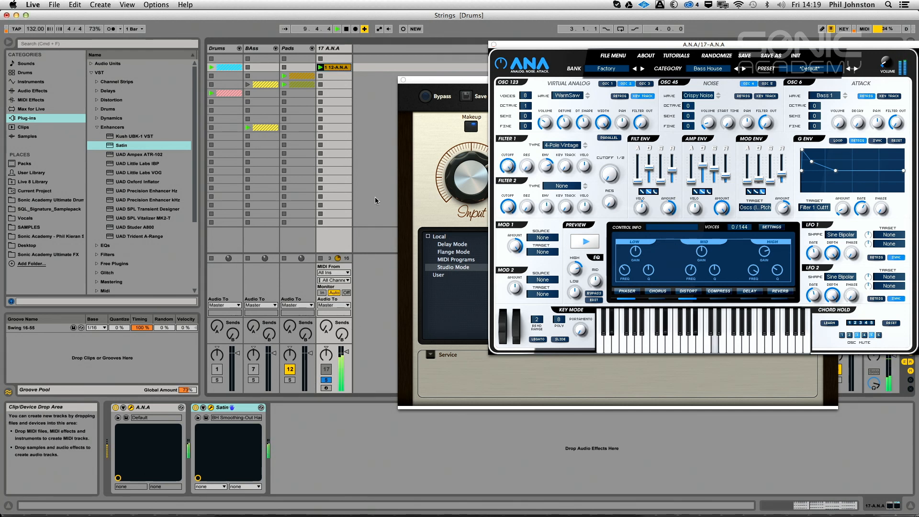
click(377, 180)
key(space)
click(493, 44)
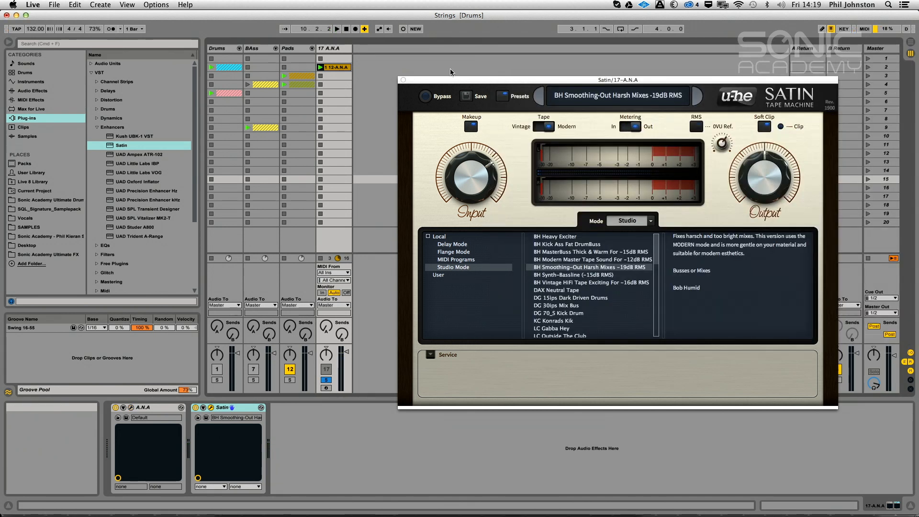
click(403, 80)
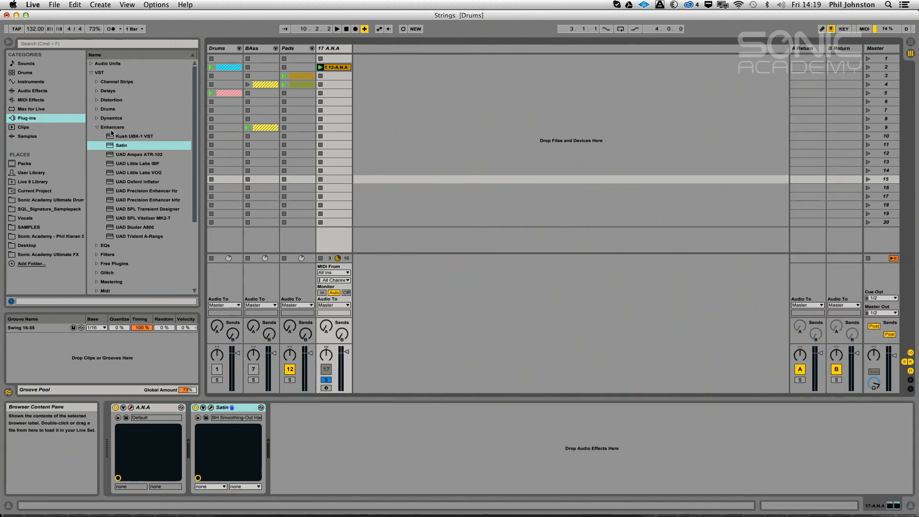
Load ValhallaVintageVerb from the VST Reverb folder onto return track A
click(96, 127)
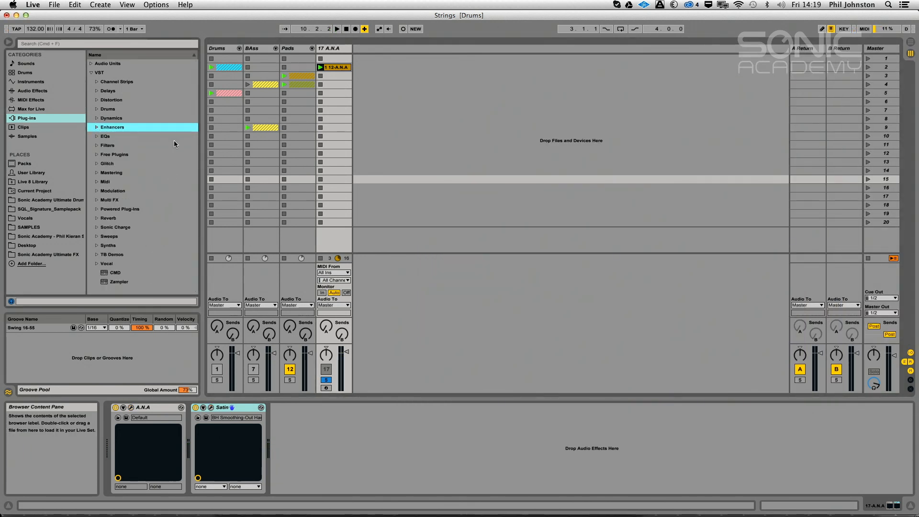
click(101, 263)
click(96, 263)
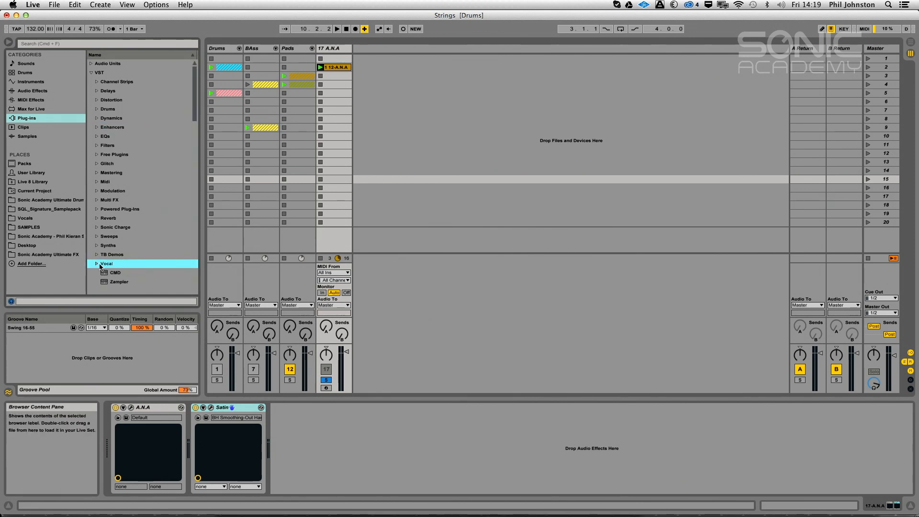
click(98, 218)
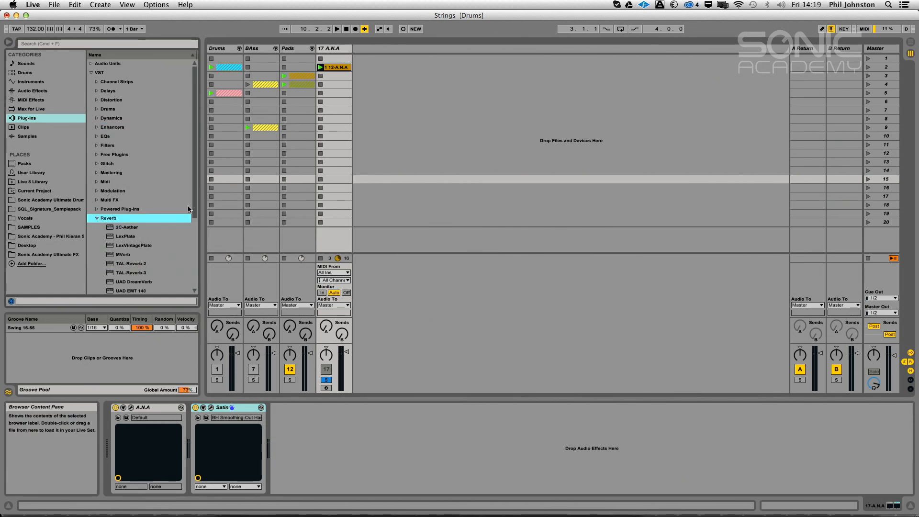
drag(197, 202, 195, 262)
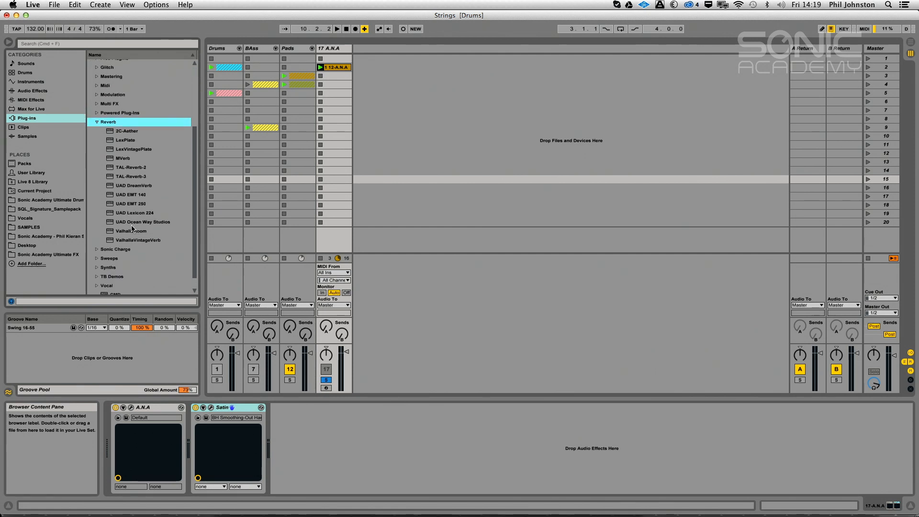
drag(125, 241, 519, 119)
drag(754, 65, 784, 57)
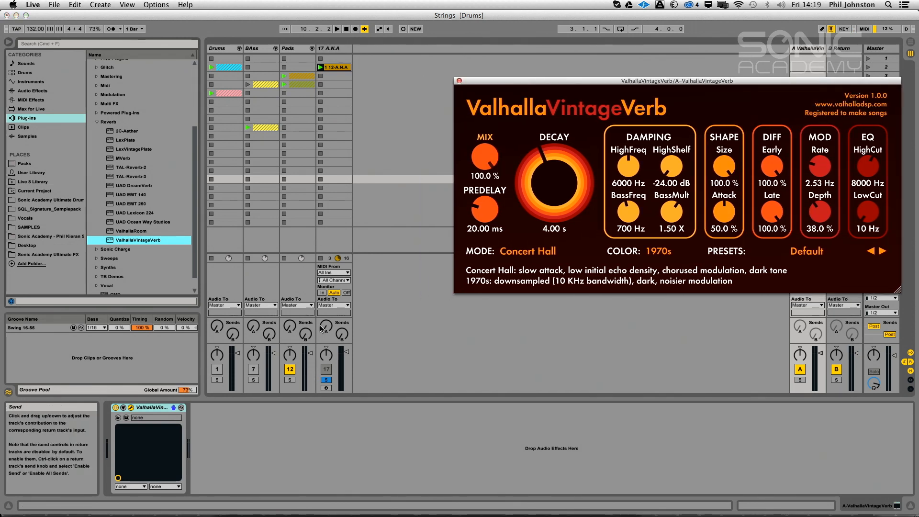
Choose the Thin Plate preset from the reverb's Valhalla plate presets
click(525, 248)
click(796, 249)
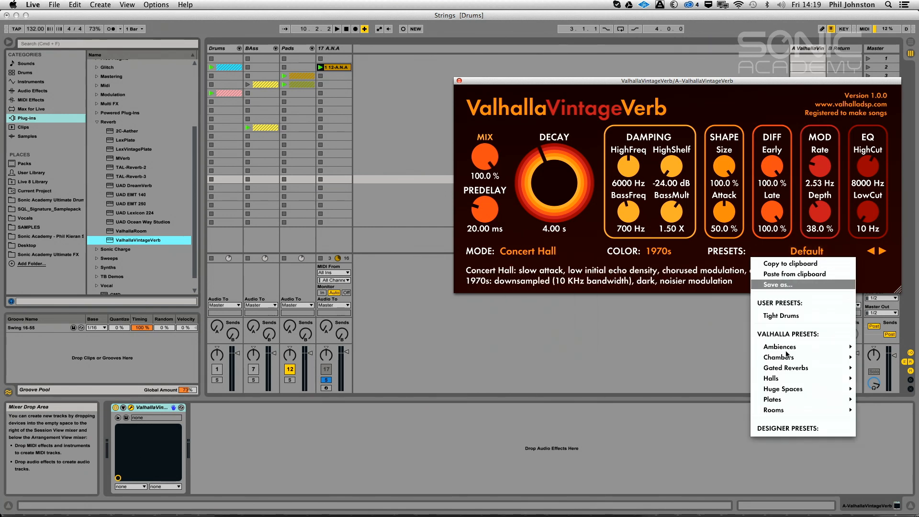
mouse_move(775, 399)
click(715, 370)
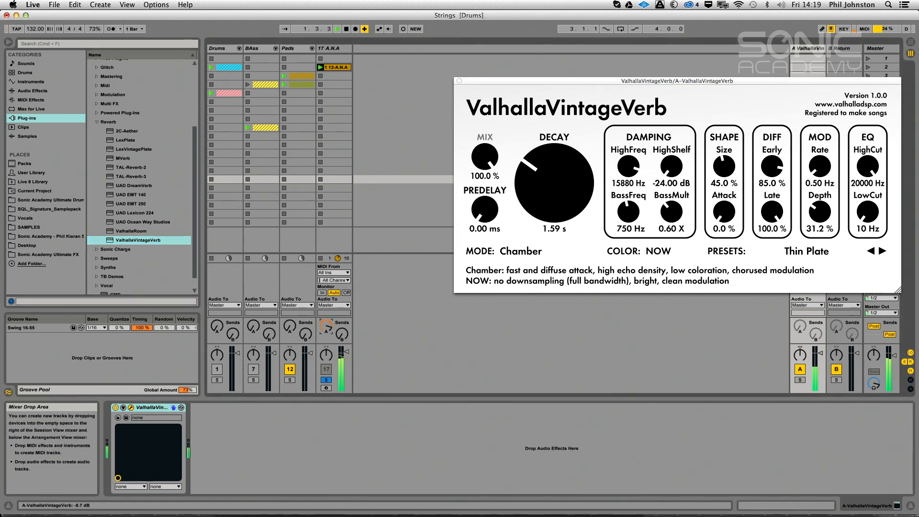
Raise the A.N.A track's send A and set the reverb decay to about 2.29 s while auditioning
drag(326, 326, 326, 318)
drag(539, 187, 539, 182)
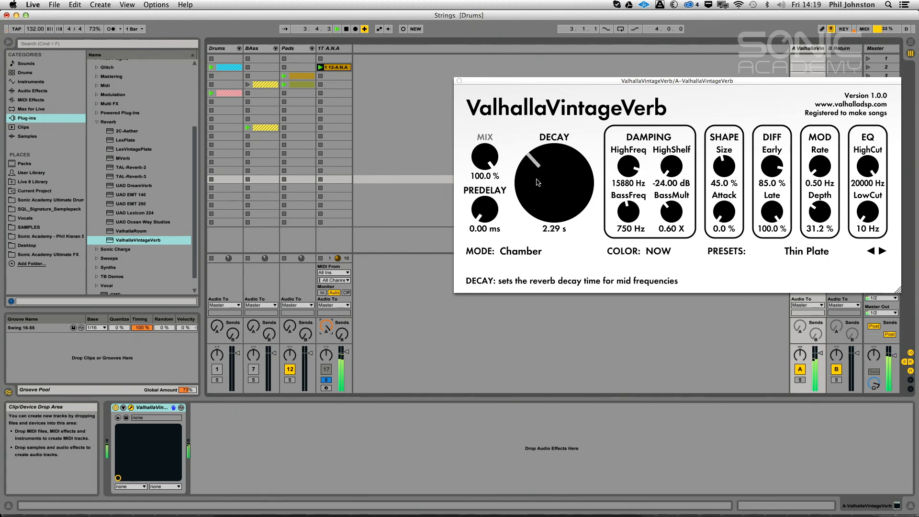
key(space)
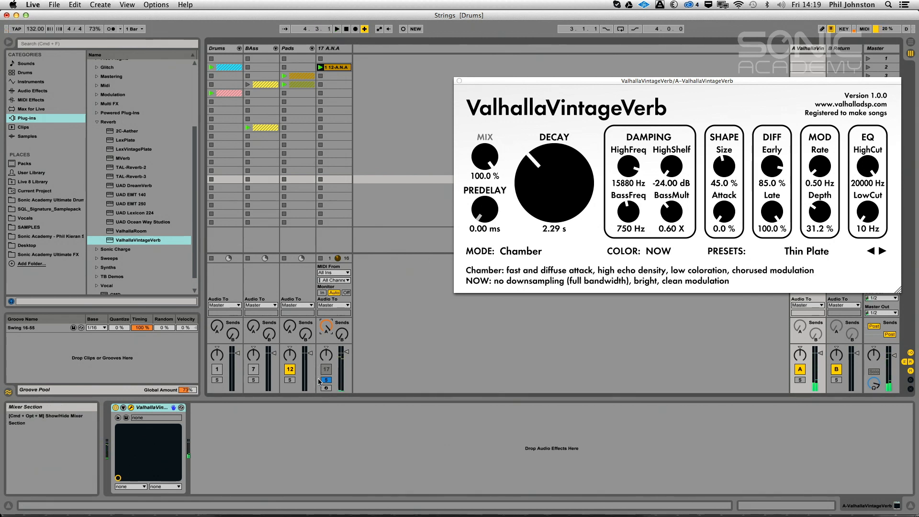
Solo return A instead of the A.N.A track, set the reverb's low cut to 220 Hz, and hide the plug-in window
click(326, 380)
click(799, 379)
key(space)
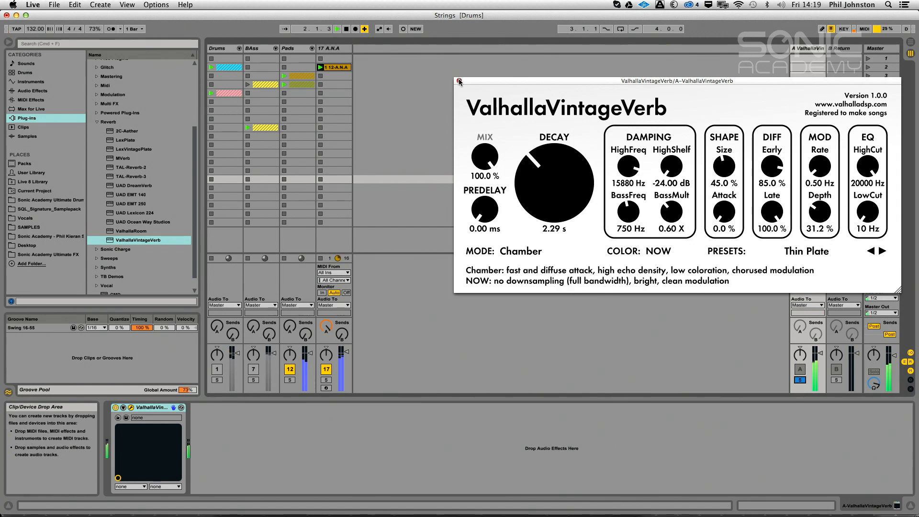
drag(864, 220, 868, 203)
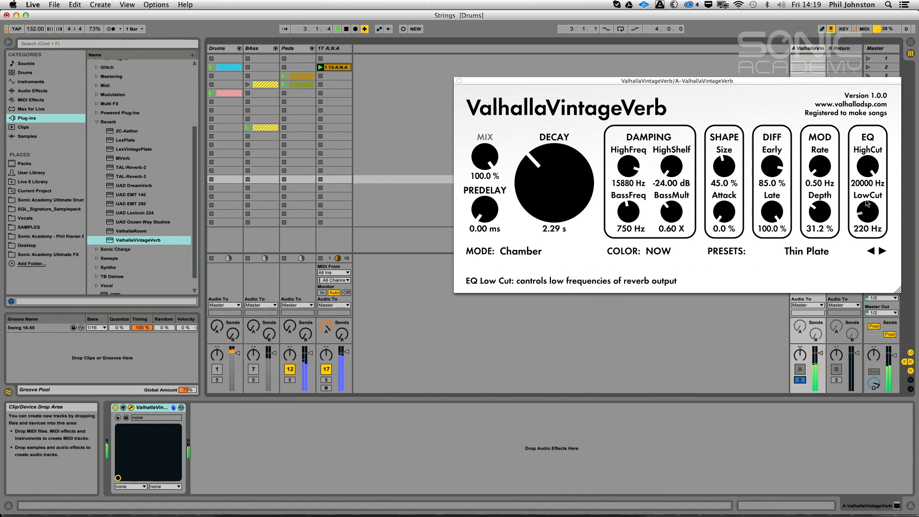
key(space)
key(super+alt+p)
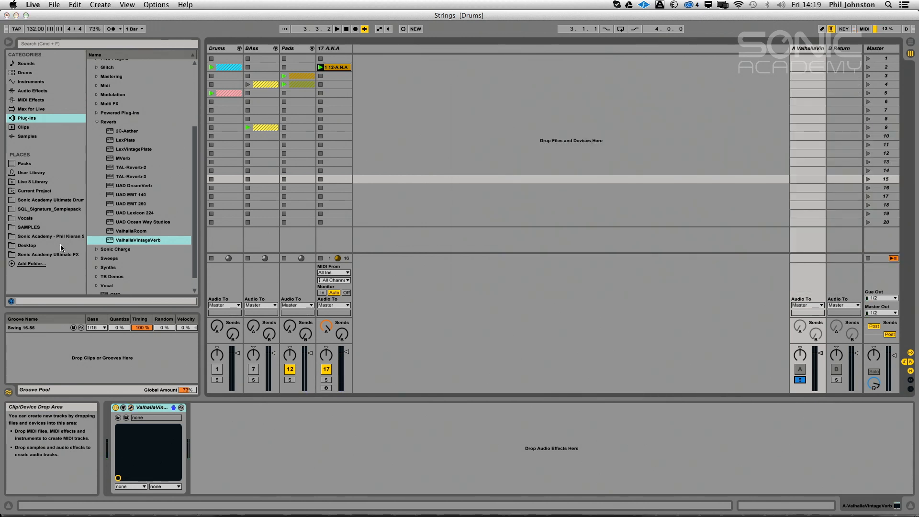
Add Ableton's Compressor after ValhallaVintageVerb on return A and expand it with Sidechain enabled
click(97, 122)
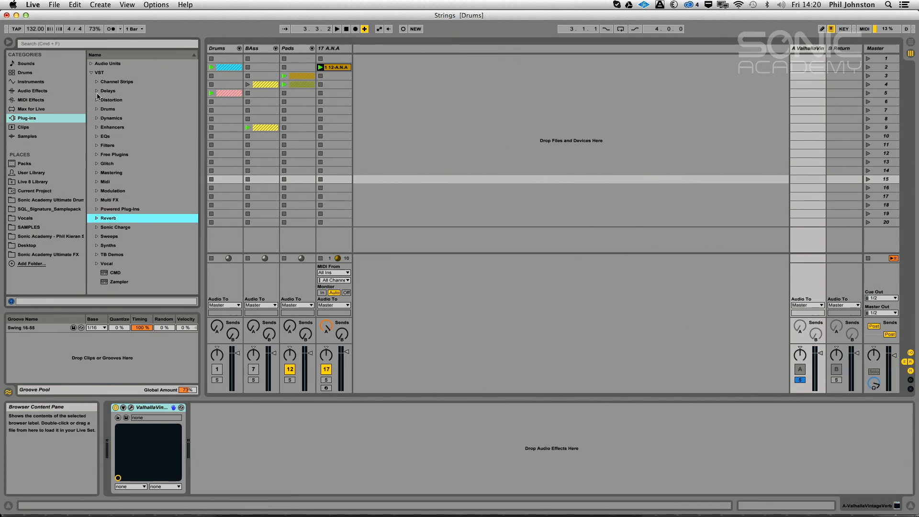
click(43, 91)
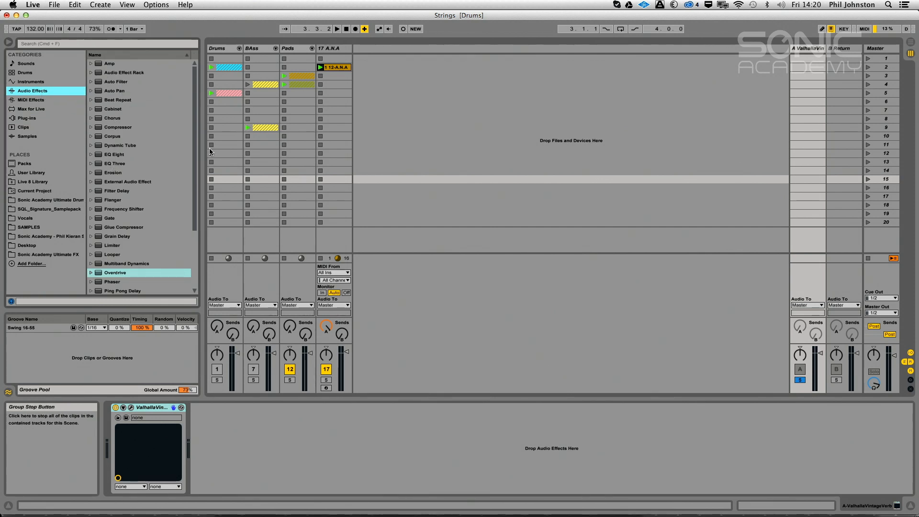
scroll(195, 170, down, 3)
scroll(196, 170, down, 3)
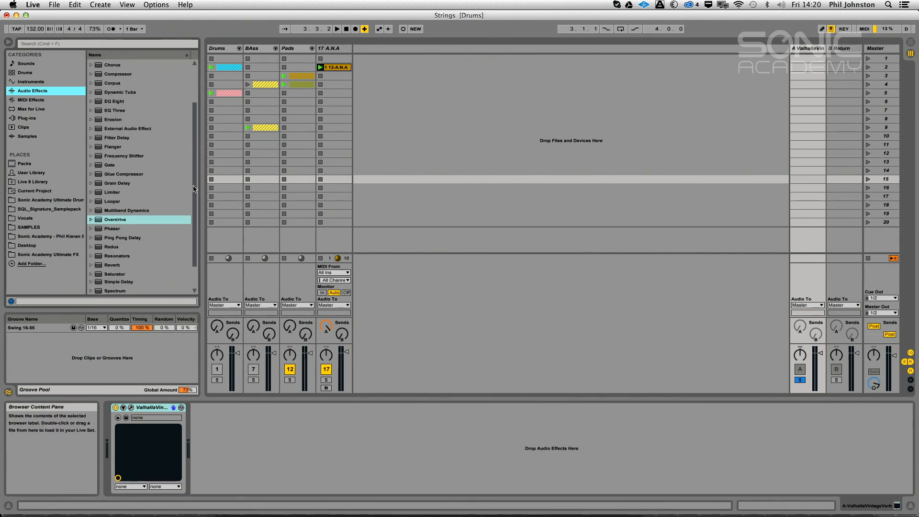
scroll(182, 108, up, 6)
drag(106, 125, 221, 421)
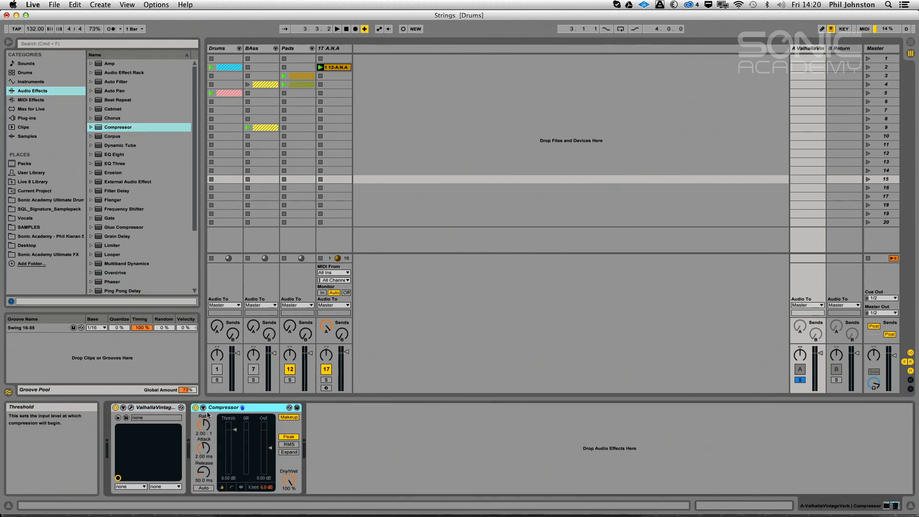
click(209, 417)
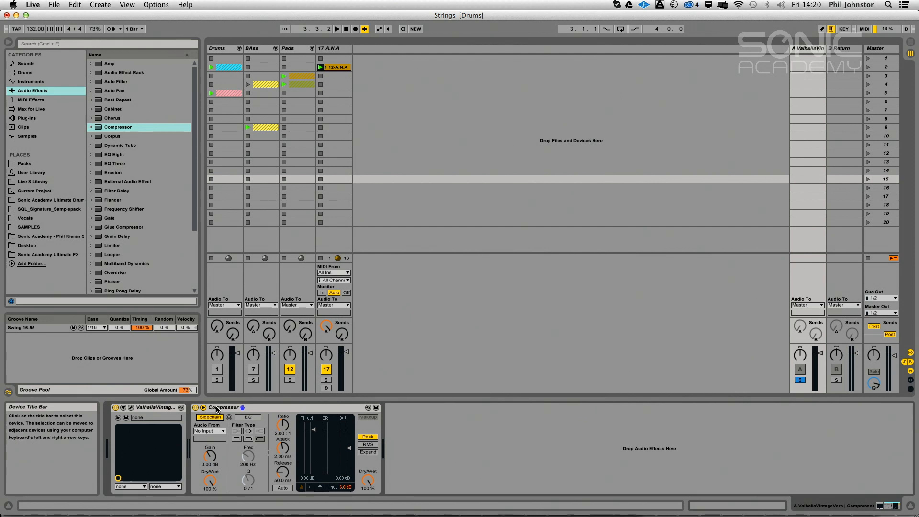
Insert another Compressor ahead of the sidechain one, with ratio 4.67:1, attack 0.01 ms and release 241 ms
drag(99, 129, 235, 453)
key(space)
drag(204, 426, 196, 472)
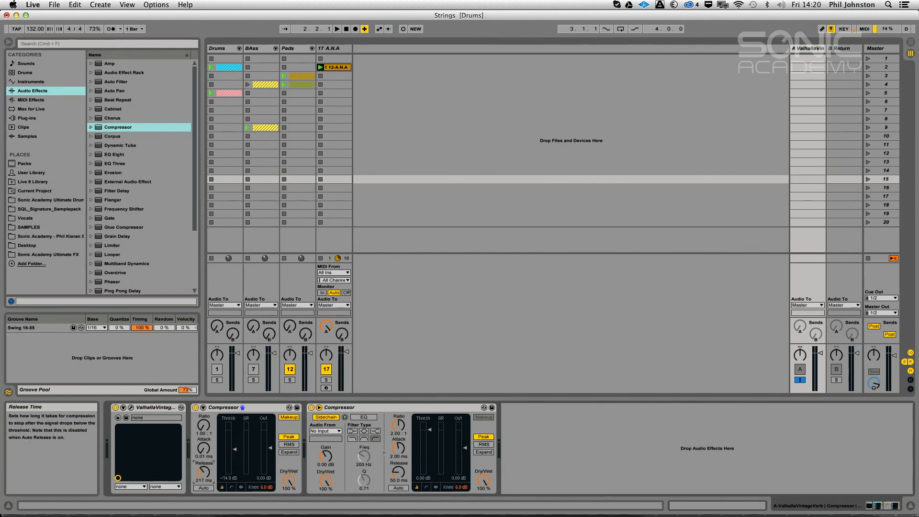
drag(203, 425, 204, 424)
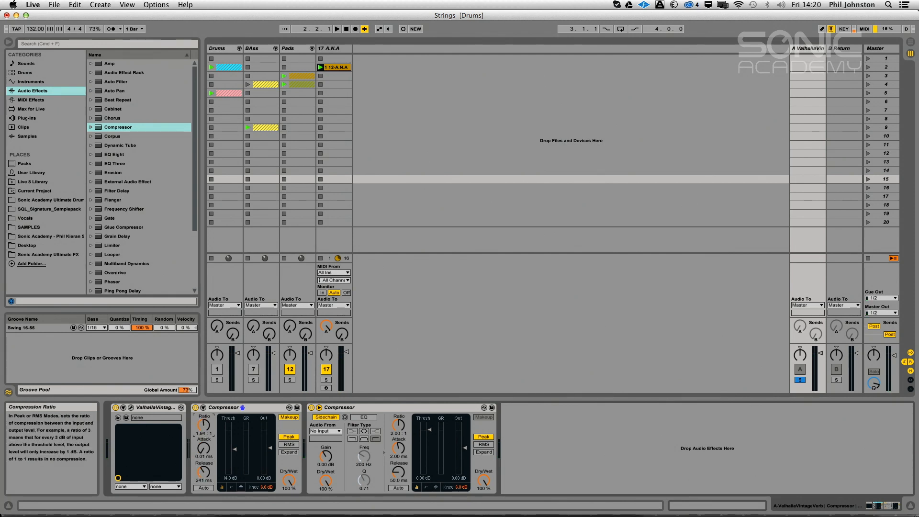
Show the first compressor's transfer curve, raise its knee, and set its threshold to -14.5 dB while auditioning
click(231, 487)
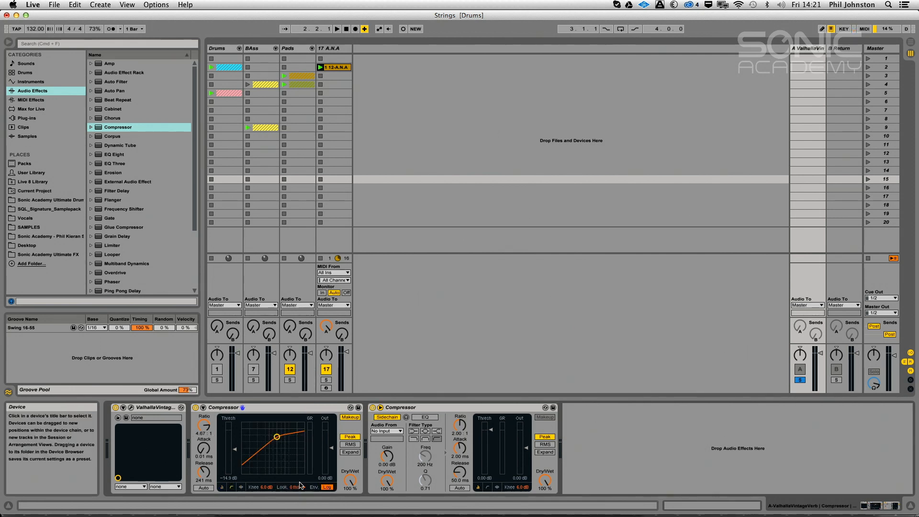
drag(266, 486, 266, 476)
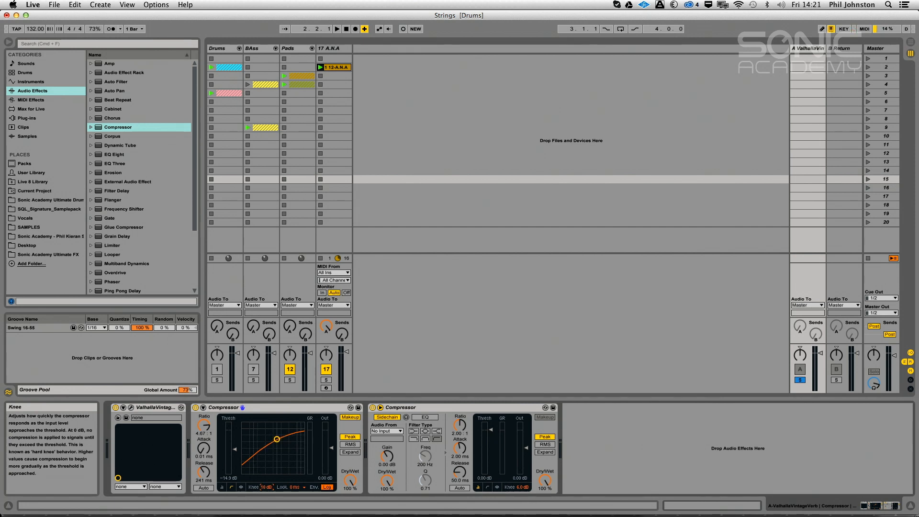
key(space)
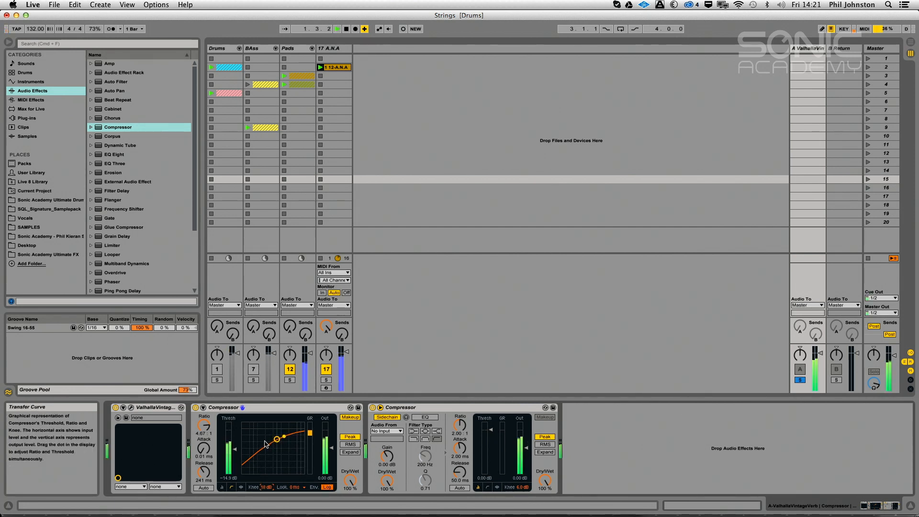
drag(234, 449, 234, 449)
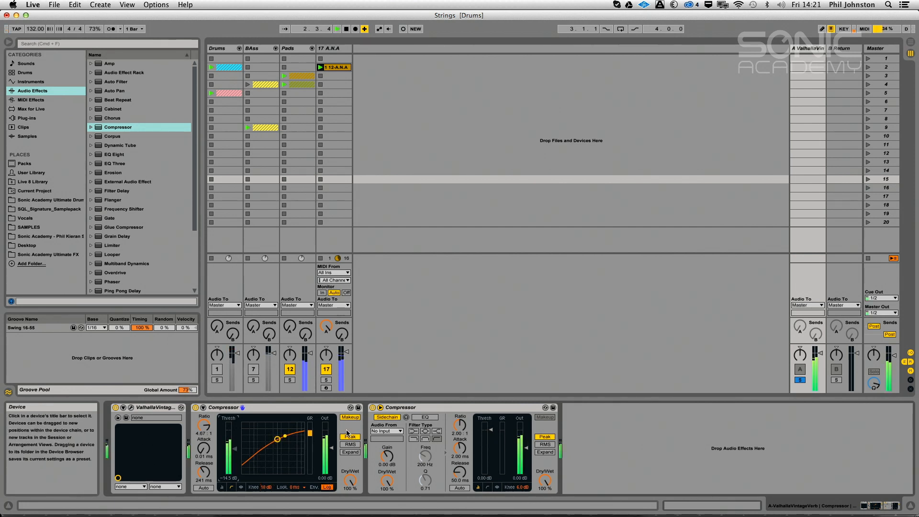
key(space)
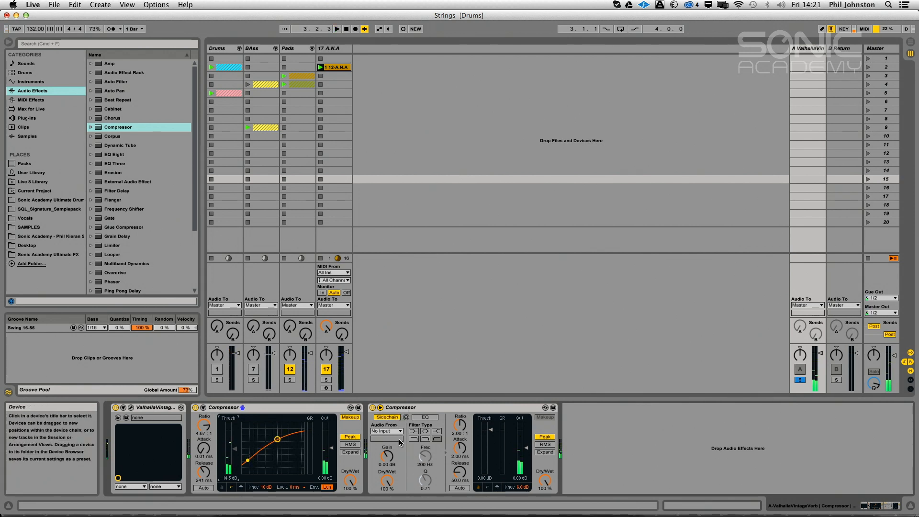
Set the second compressor's sidechain source to 17-A.N.A and rename that track SuperSaw
click(386, 431)
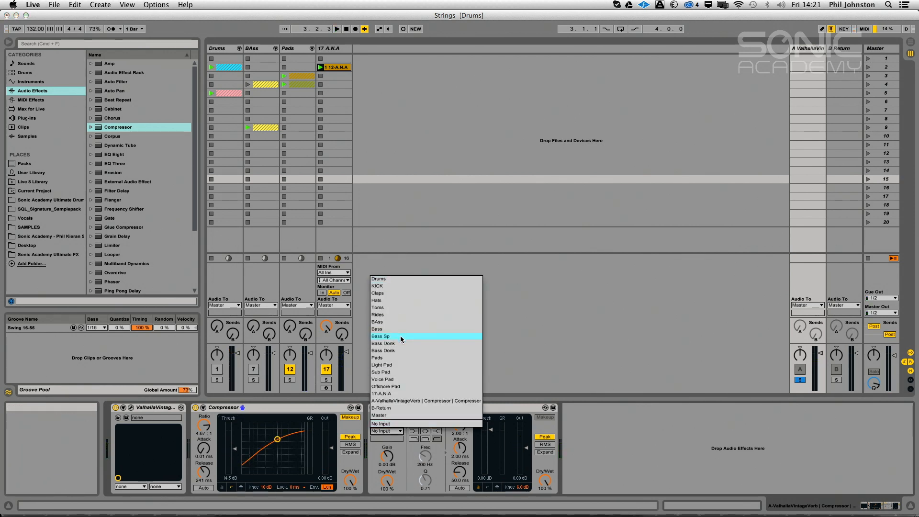
click(395, 393)
right_click(333, 48)
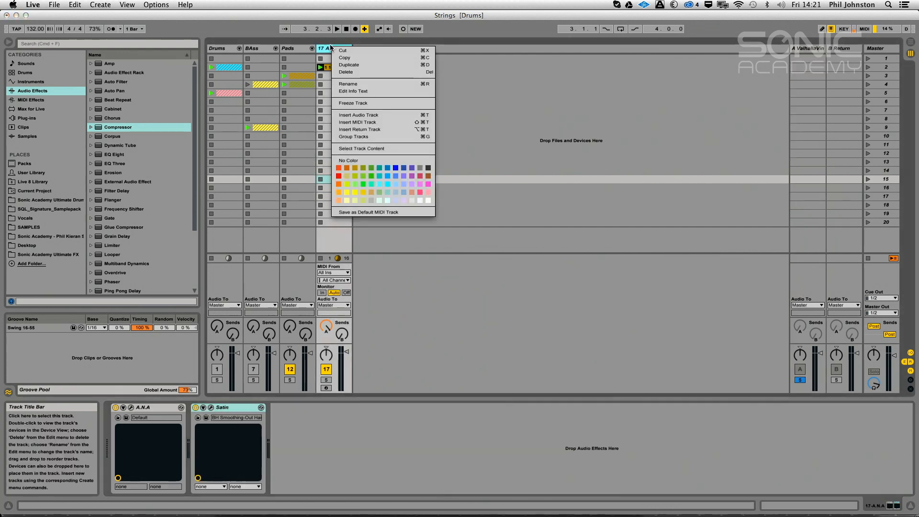
click(354, 82)
text(S)
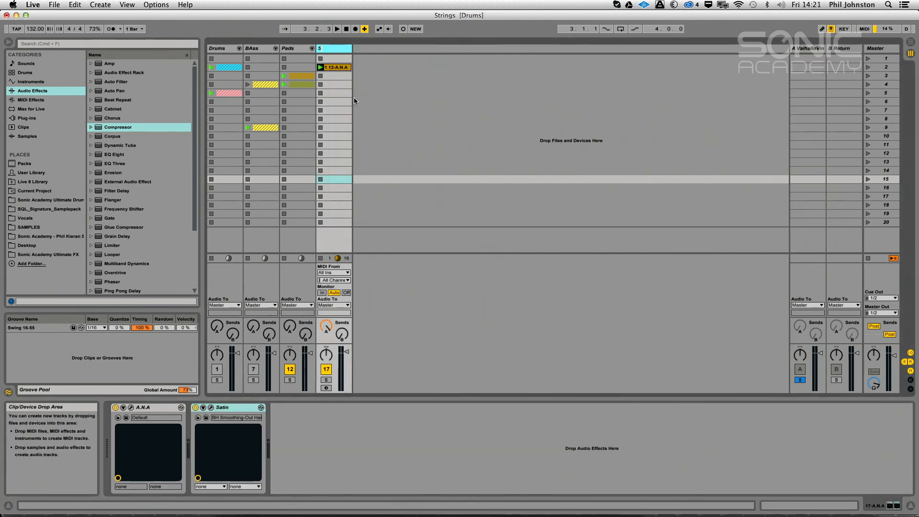
text(uperSaw)
key(Return)
Audition return A and set the sidechain compressor's threshold to -27.2 dB, attack 0.01 ms, ratio 2.86:1 and release 129 ms
click(809, 50)
key(space)
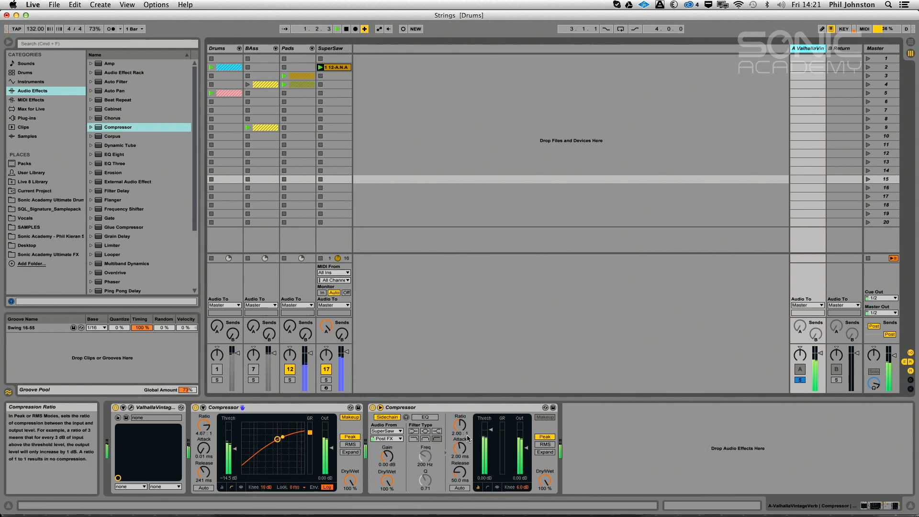
drag(490, 430, 490, 460)
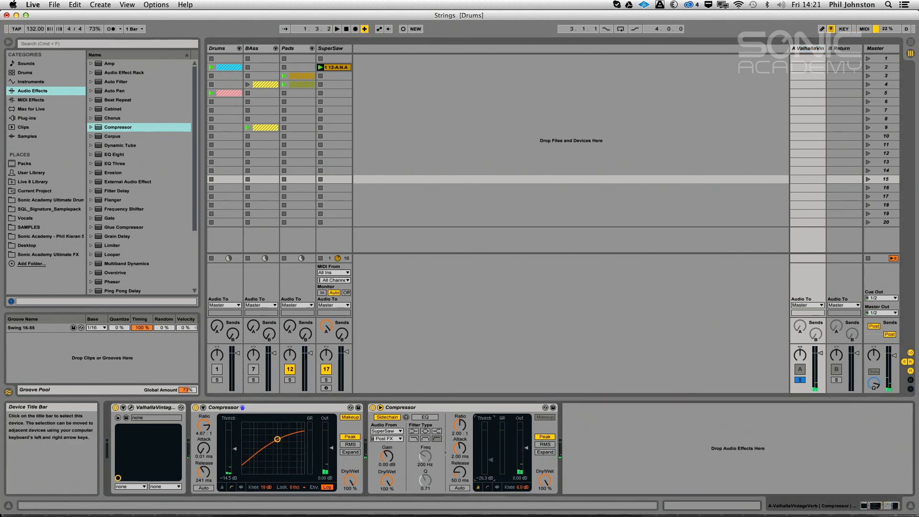
key(space)
drag(460, 427, 460, 453)
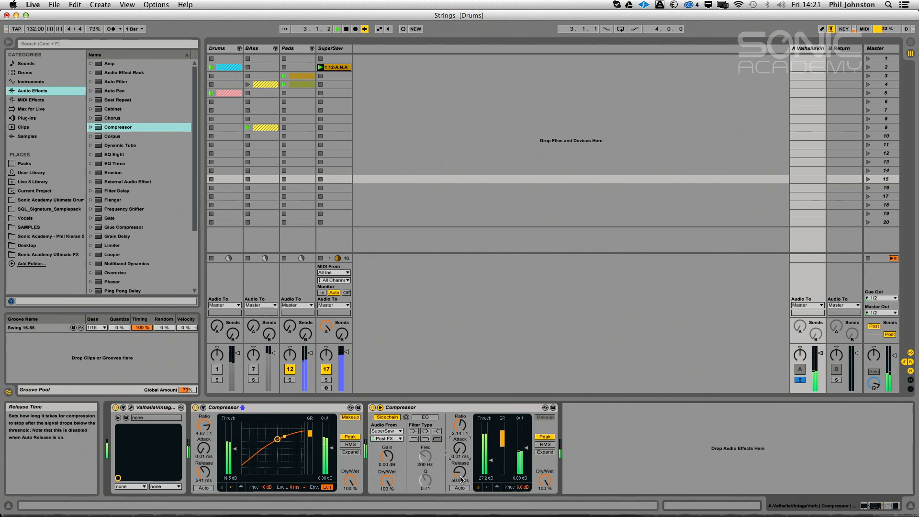
drag(459, 426, 459, 416)
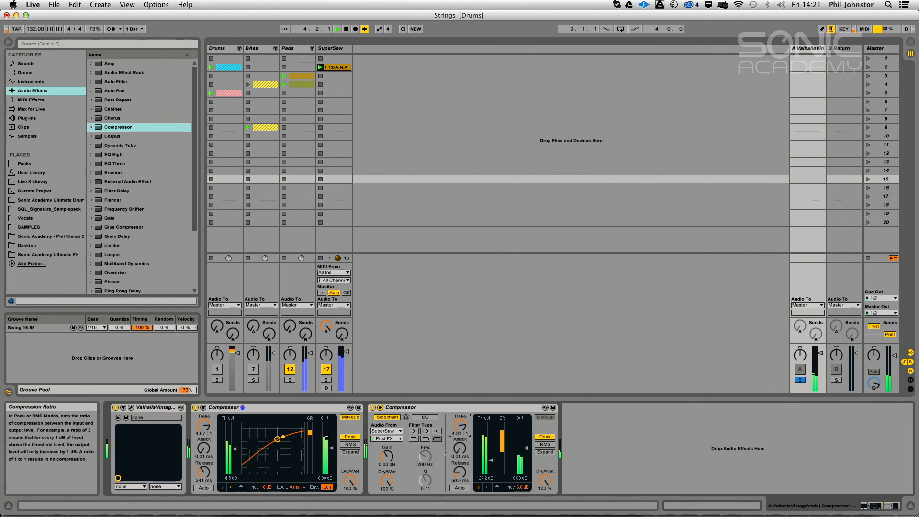
drag(459, 472, 458, 476)
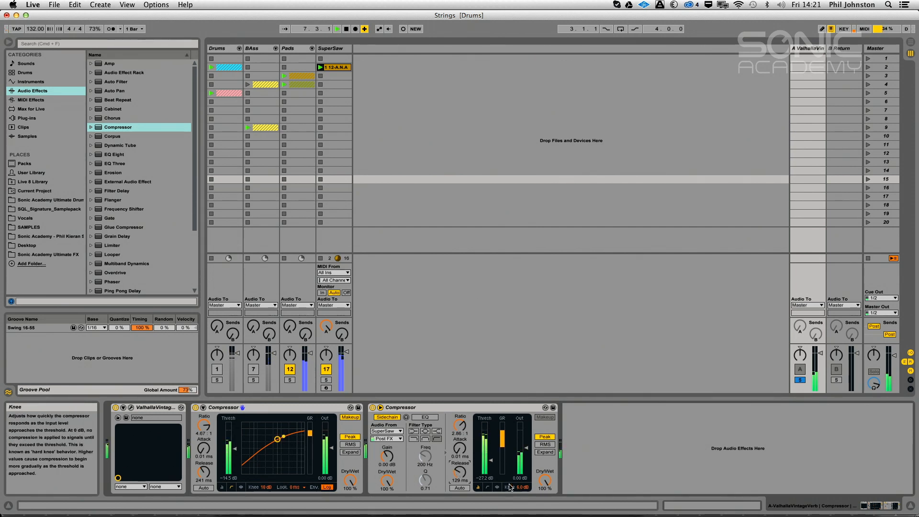
Show the sidechain compressor's activity view and set its ratio to inf:1, attack to 2.63 ms and release to 73.9 ms
click(487, 487)
click(497, 487)
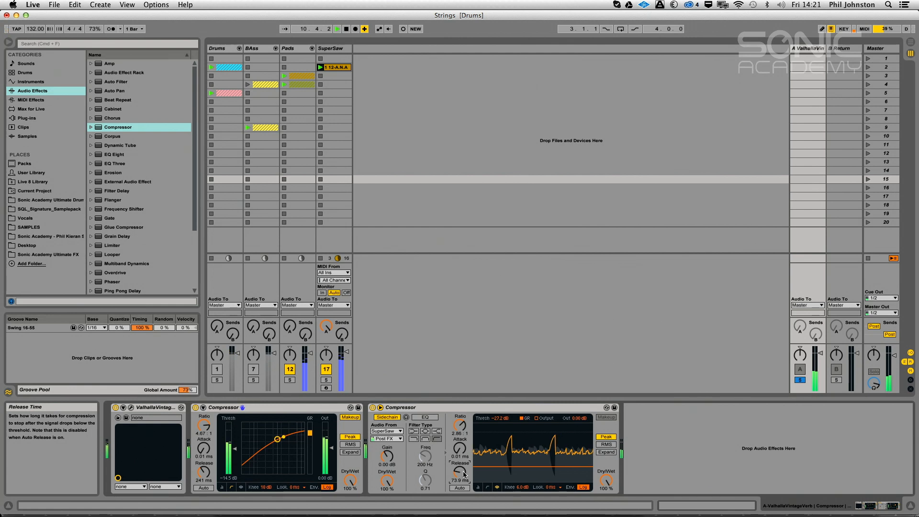
click(380, 408)
click(381, 408)
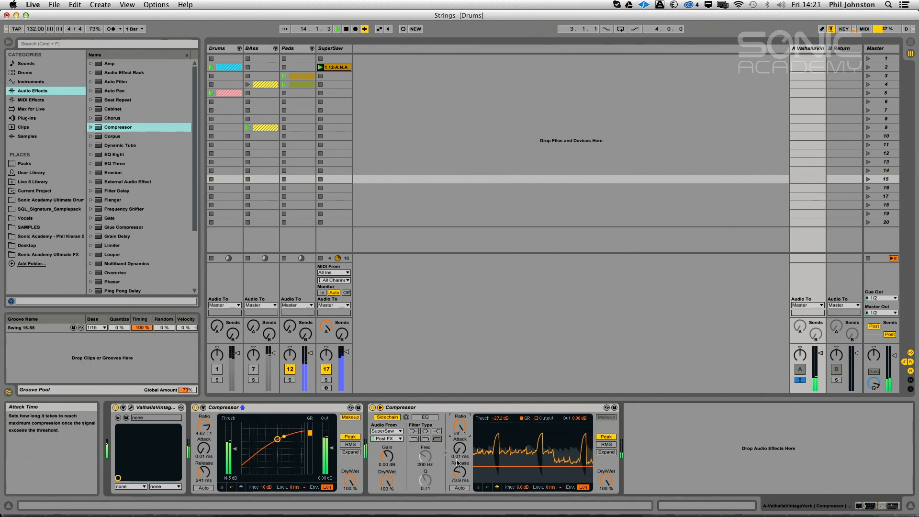
click(459, 449)
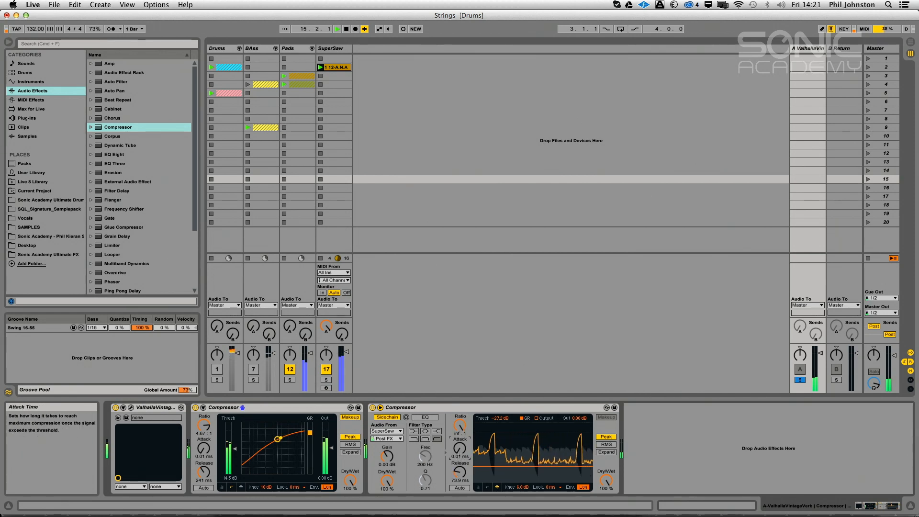
drag(459, 448, 459, 435)
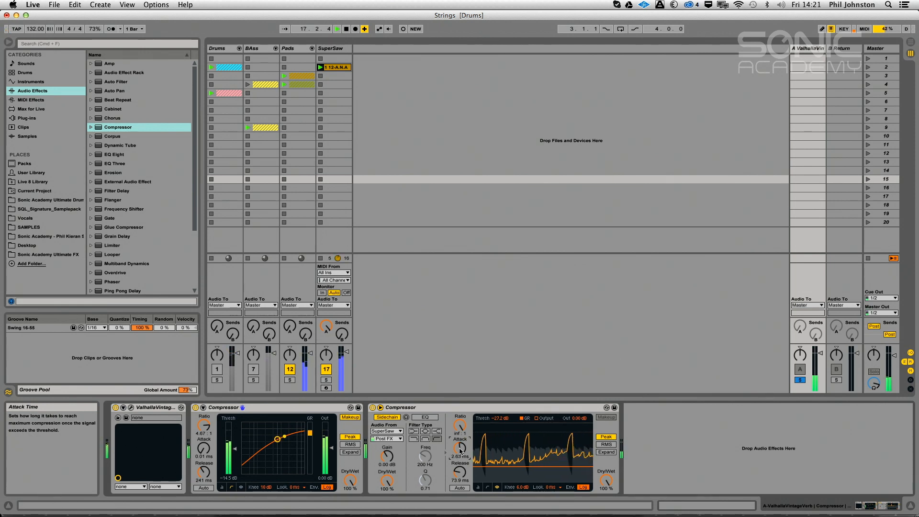
drag(460, 473, 460, 476)
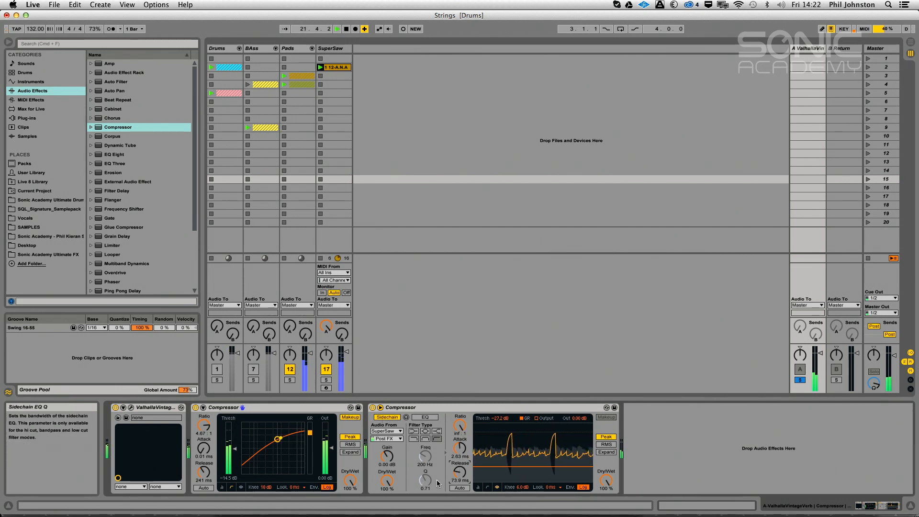
Return the sidechain compressor to its collapsed meter view and set threshold to -24.0 dB, release to 68.4 ms and attack to 0.61 ms
click(478, 487)
drag(491, 460, 490, 455)
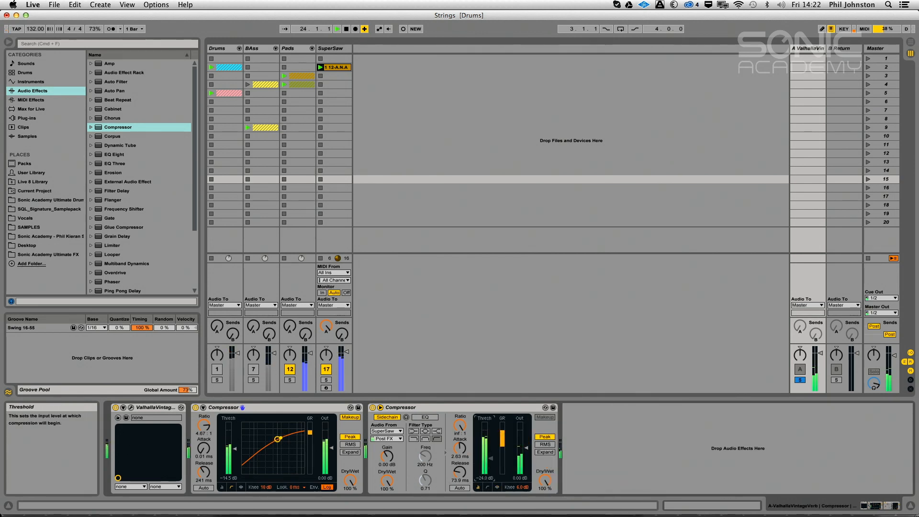
drag(459, 472, 460, 475)
drag(456, 442, 456, 452)
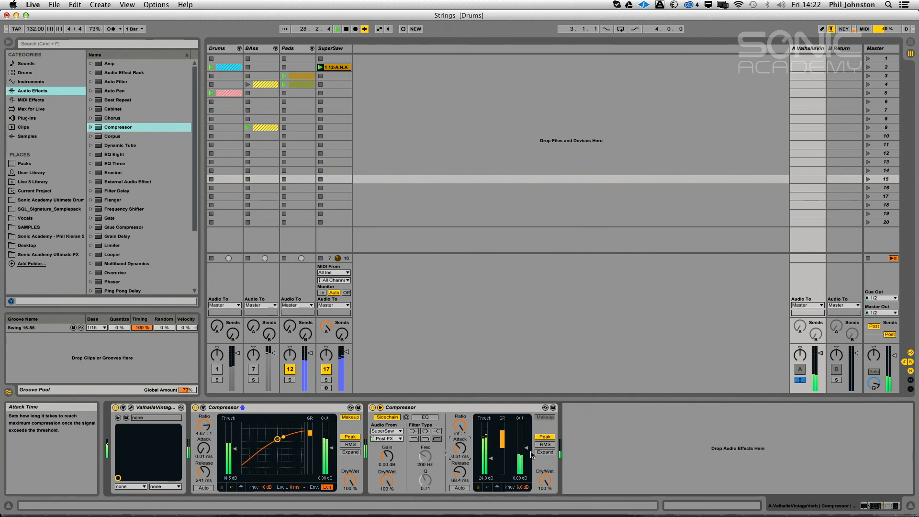
Unsolo return A, restart playback, raise the sidechain compressor's output to 0.92 dB, and mute the Pads group
click(800, 380)
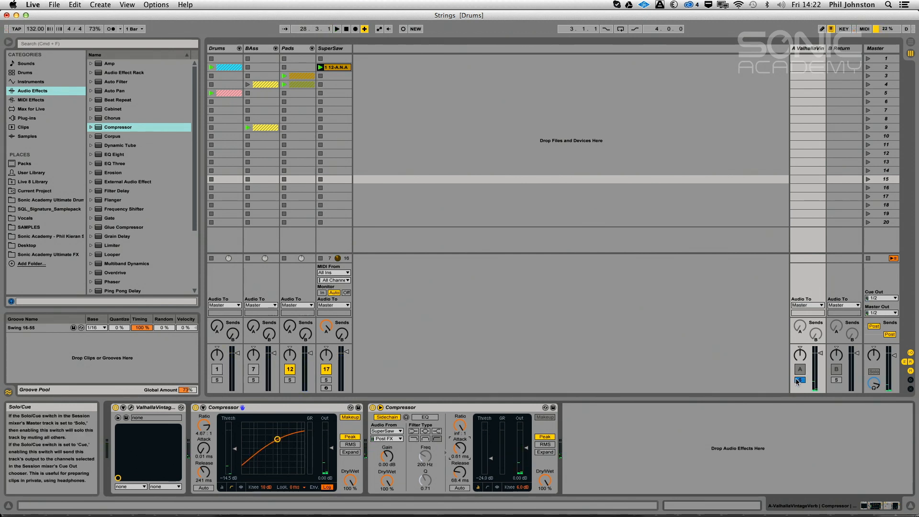
key(space)
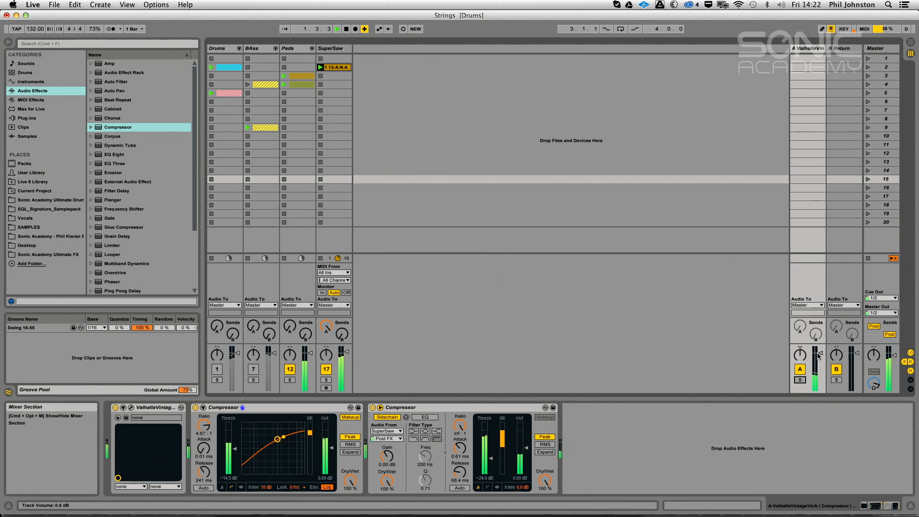
drag(525, 448, 523, 441)
click(289, 369)
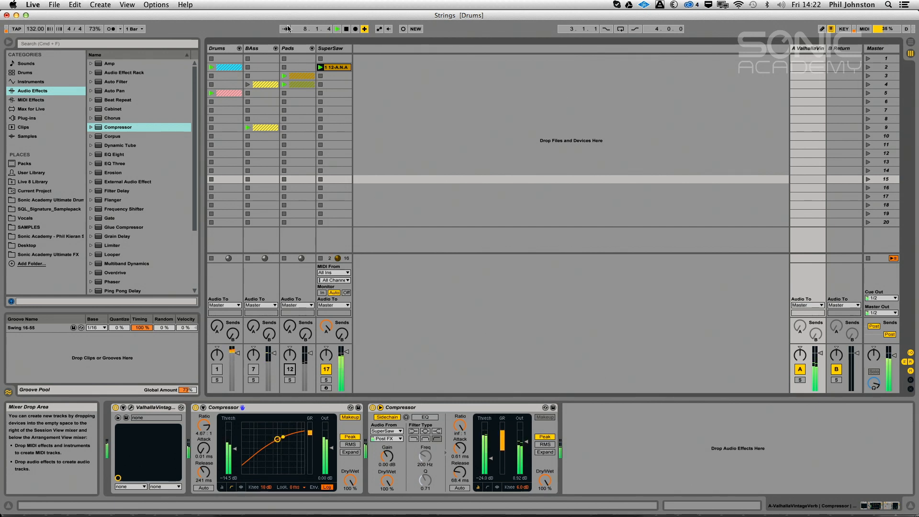
Look over the Satin plug-in's settings on the SuperSaw track and close its window
click(330, 49)
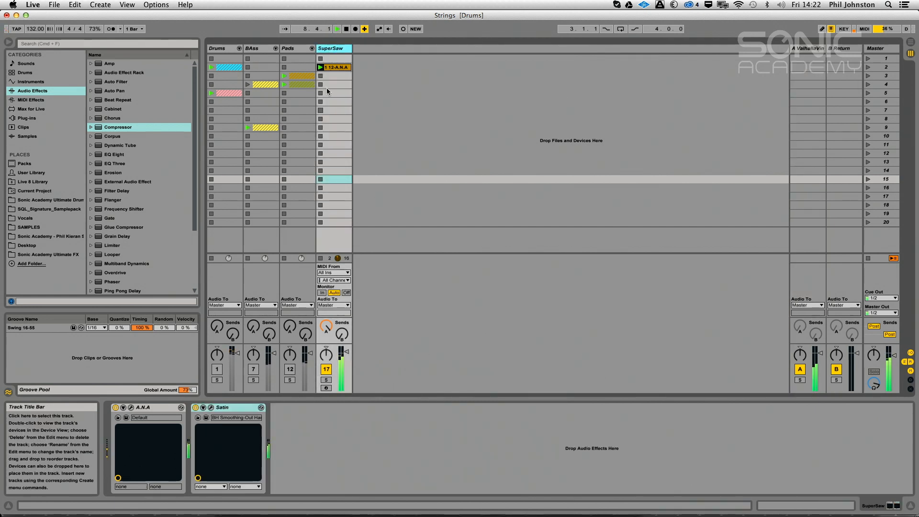
click(211, 408)
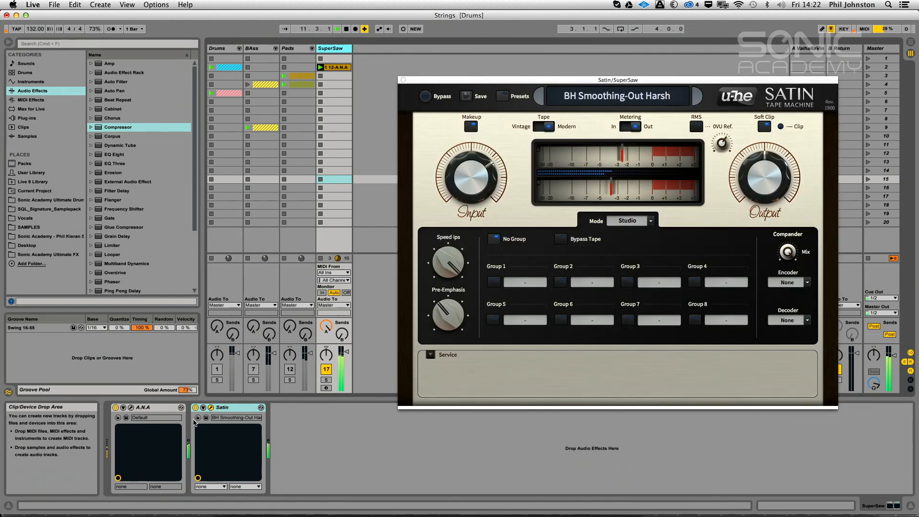
click(211, 407)
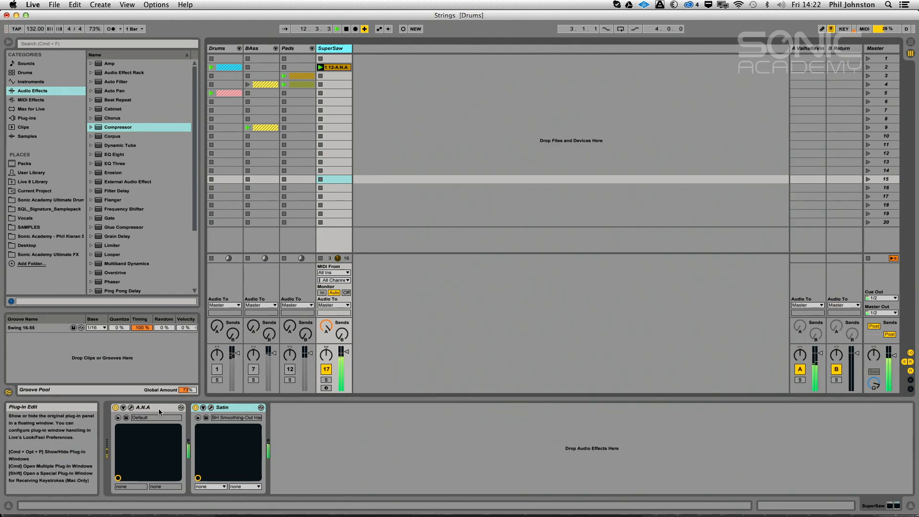
Try a lower Filter 1 cutoff in ANA, restart playback, and close the synth window
click(131, 408)
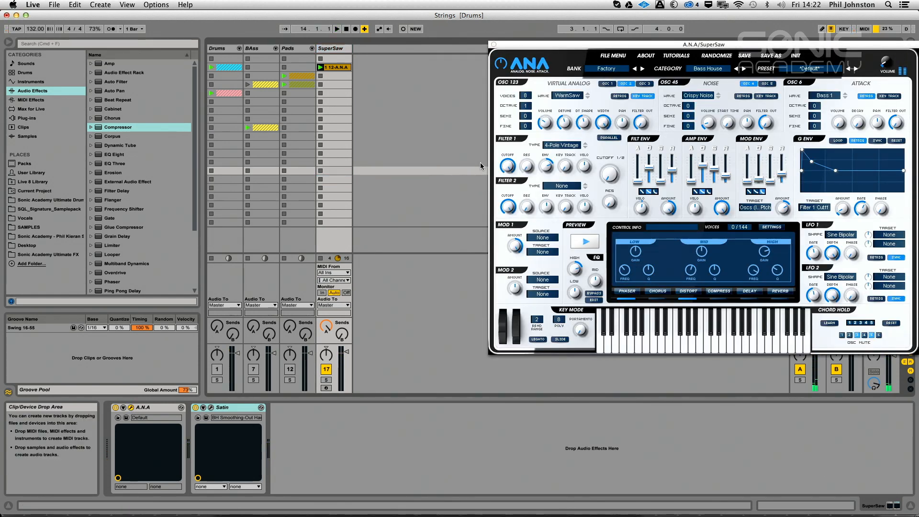
drag(508, 167, 500, 213)
key(space)
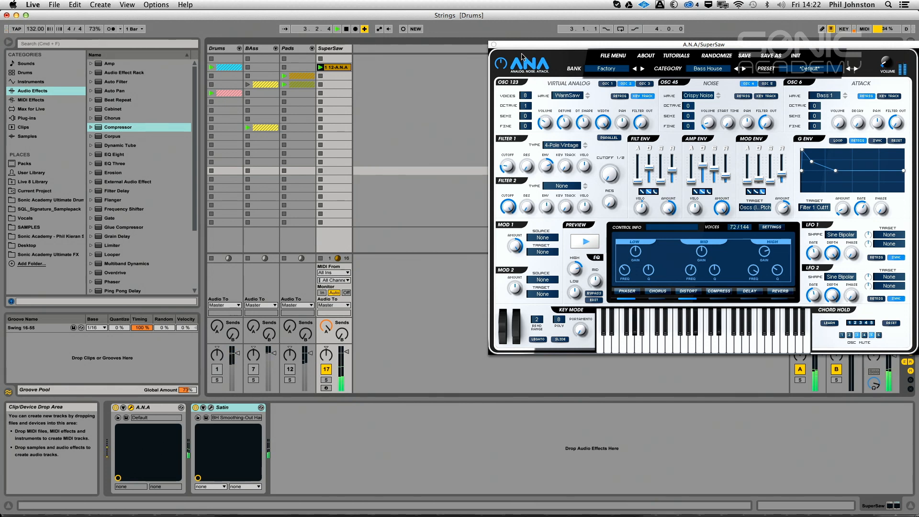
click(494, 44)
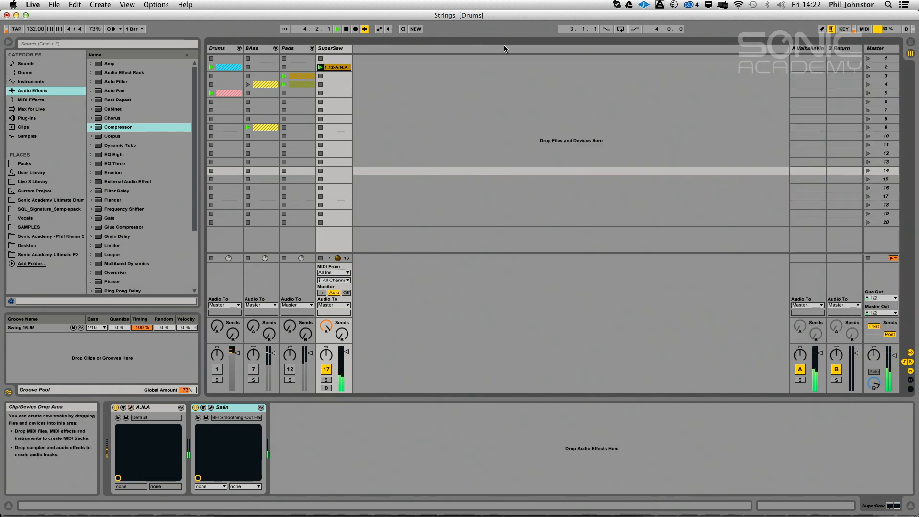
Enable the sidechain EQ on return A's second compressor with a band-pass filter at 114 Hz, and lower its threshold to -36.5 dB
click(797, 53)
click(425, 417)
click(423, 452)
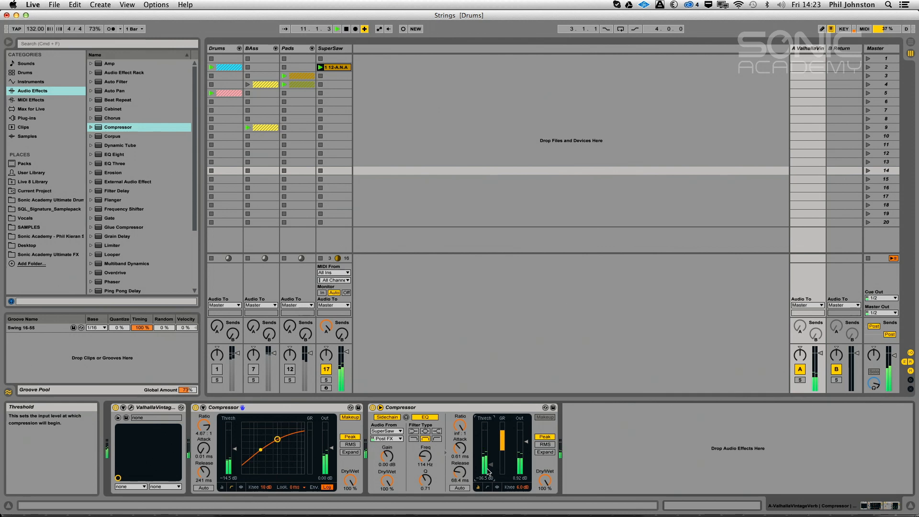
click(131, 407)
click(459, 81)
Reopen ANA on the SuperSaw track, raise Filter 1's cutoff to maximum, and close the synth window
click(330, 49)
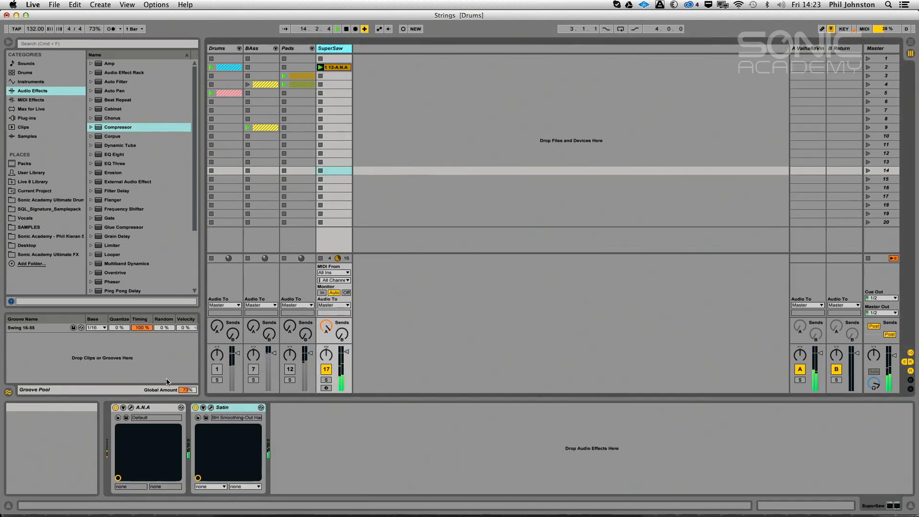
click(132, 407)
drag(508, 161, 502, 32)
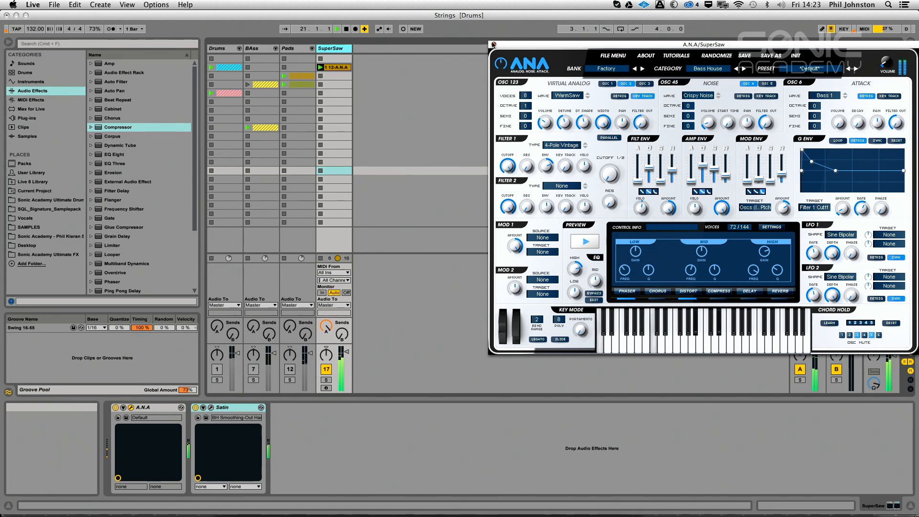
click(493, 44)
Solo return A and set ValhallaVintageVerb's size to 30.6%, attack 38.4%, early diffusion 74.6% and late diffusion 74.4%, then close the plug-in
click(798, 380)
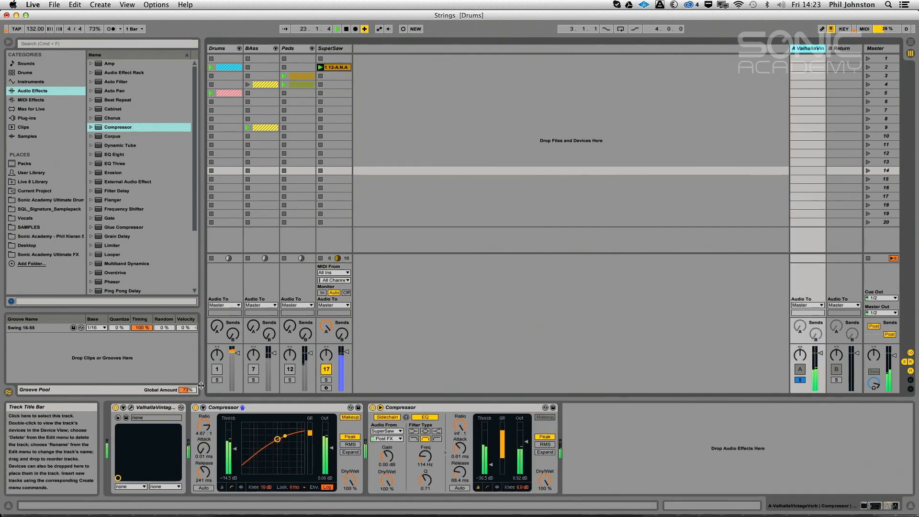
click(130, 408)
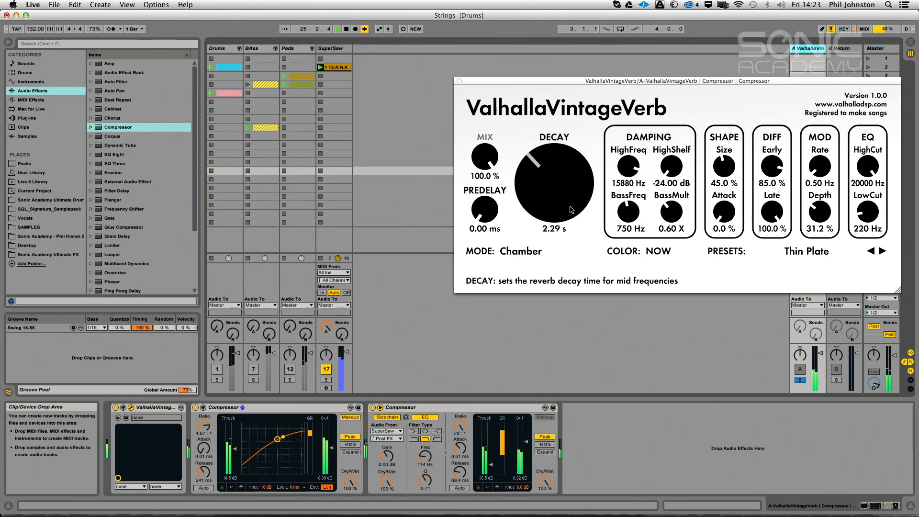
drag(772, 212, 771, 244)
drag(724, 211, 757, 187)
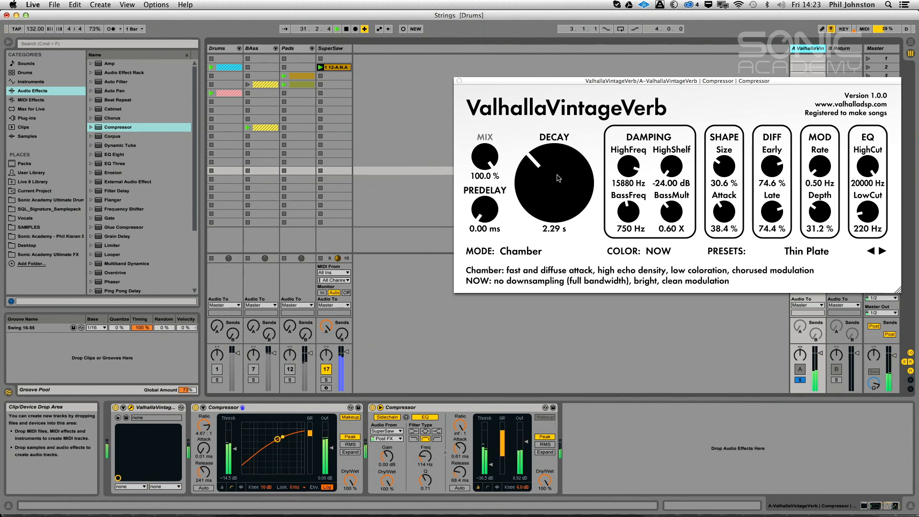
click(460, 81)
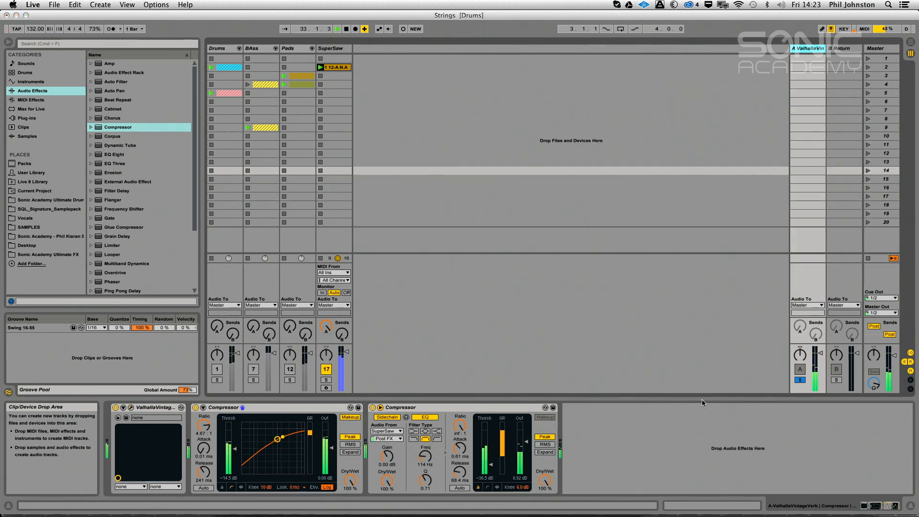
Unsolo return A, restart playback, and bring the SuperSaw track's send A down to about -17.5 dB
click(798, 379)
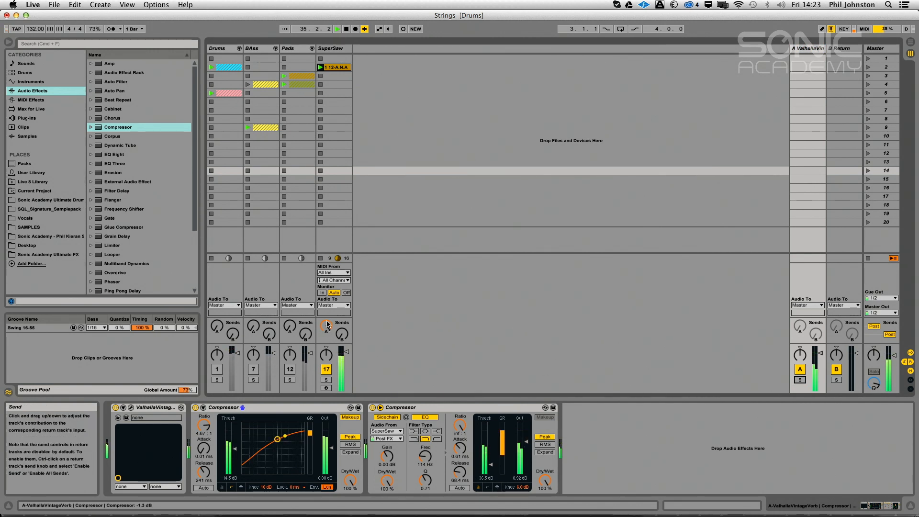
drag(327, 325, 327, 364)
key(space)
drag(326, 327, 327, 307)
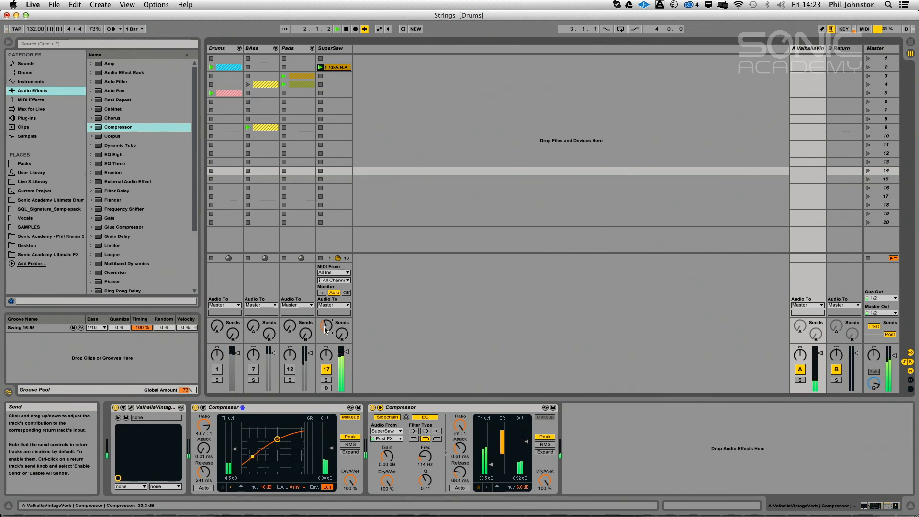
drag(327, 326, 326, 324)
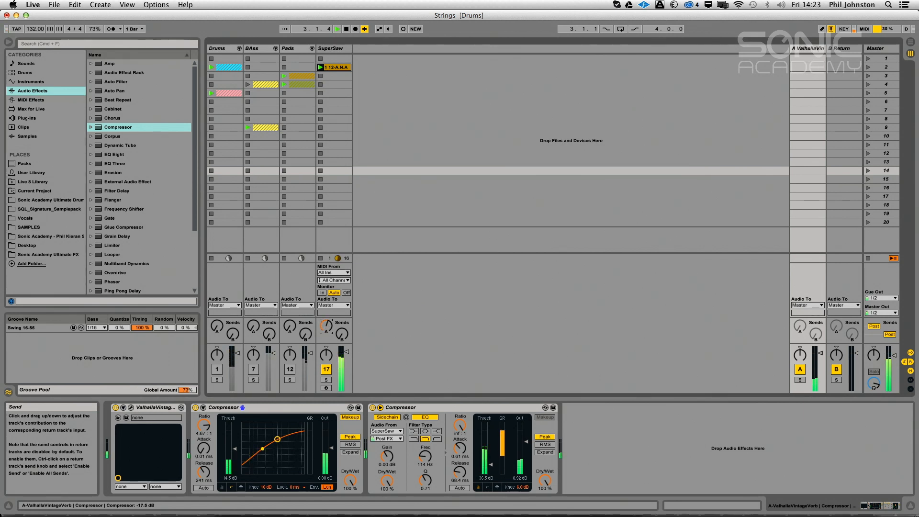